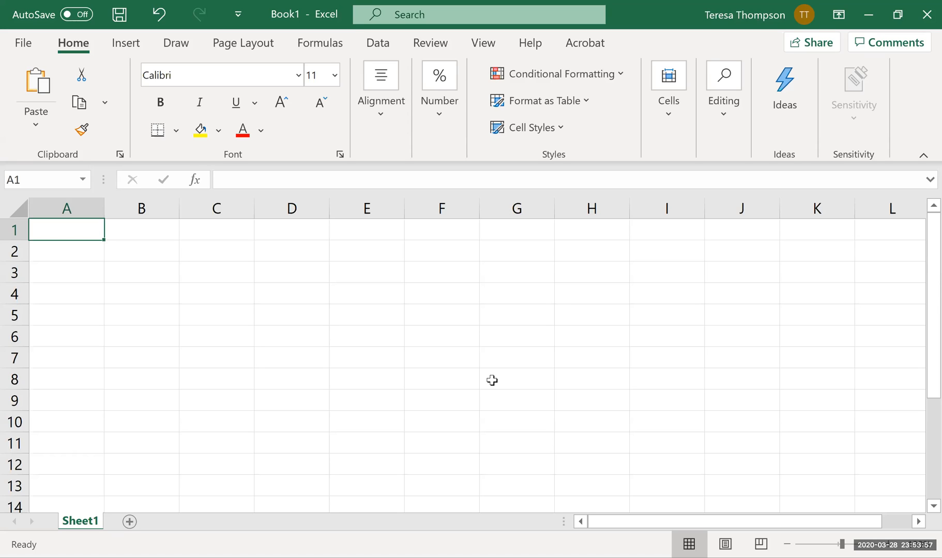
Enter the title "Operating Budgets" in cell A1.
text(Operating)
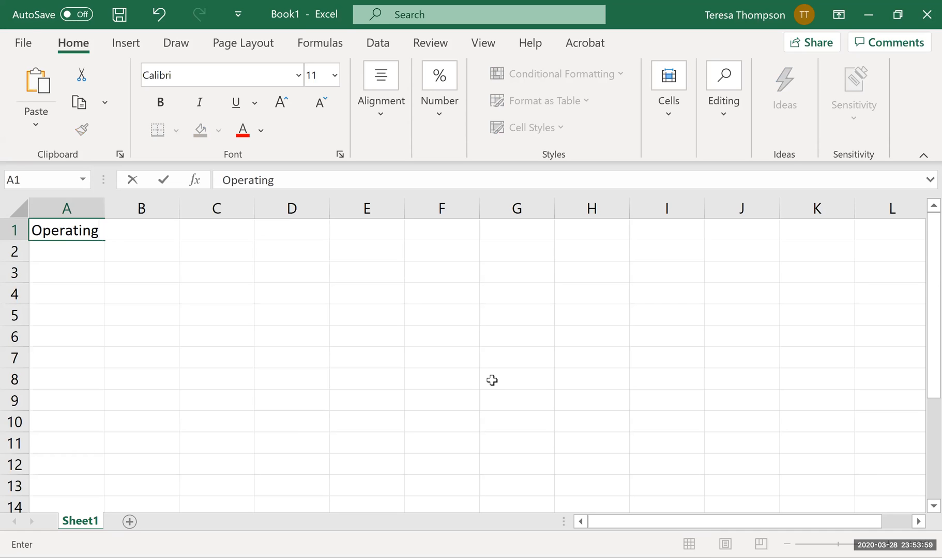
text( Budgets)
key(Return)
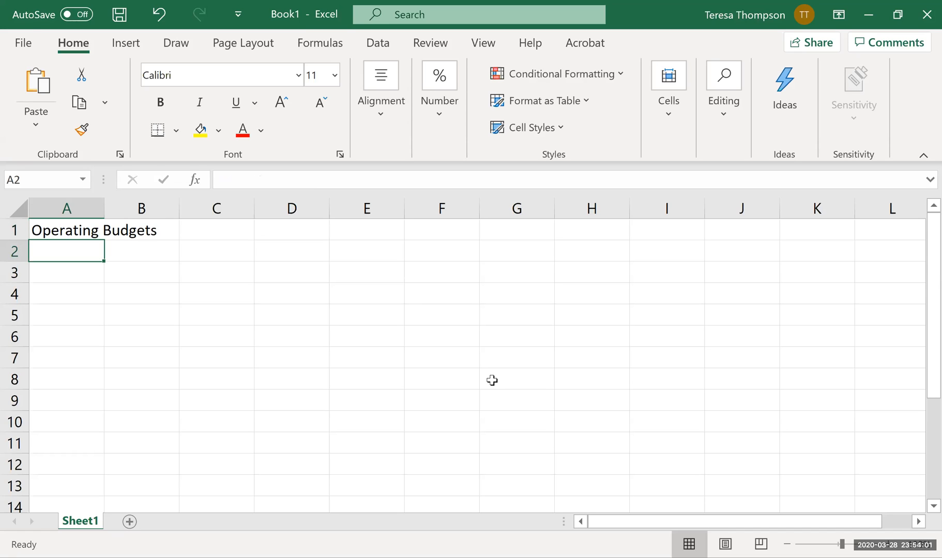
Enter the subtitle "For the Quarter Ended March 31, 2020" in cell A2.
text(For the qu)
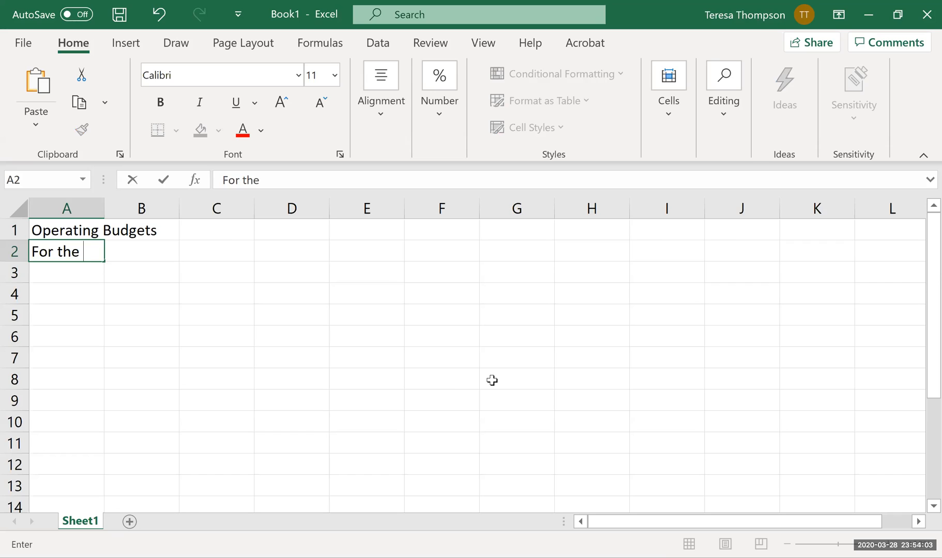
key(BackSpace)
key(BackSpace)
text(Quarter Ene)
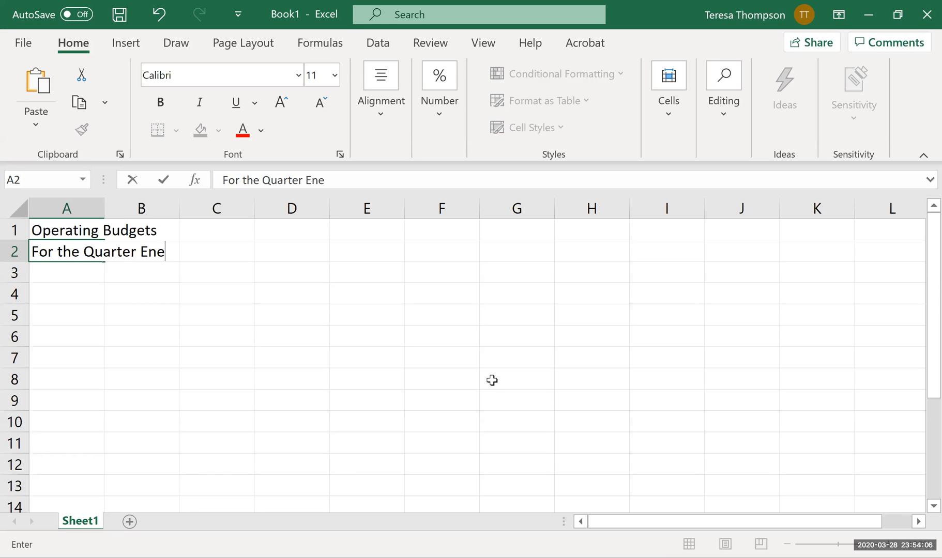
key(BackSpace)
text(ded March 31)
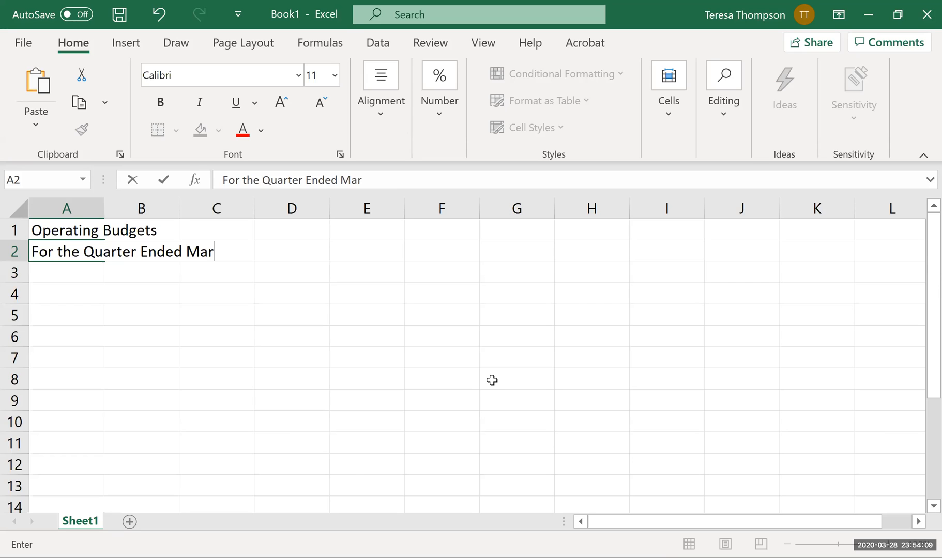
text(, 2020)
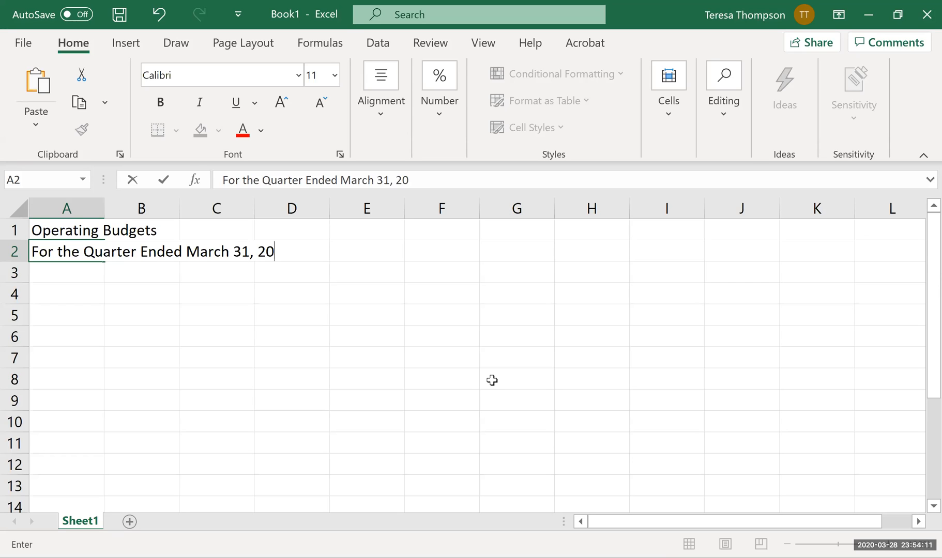
key(Return)
Move the two title lines down one row to cells A2:A3.
key(Up)
key(Up)
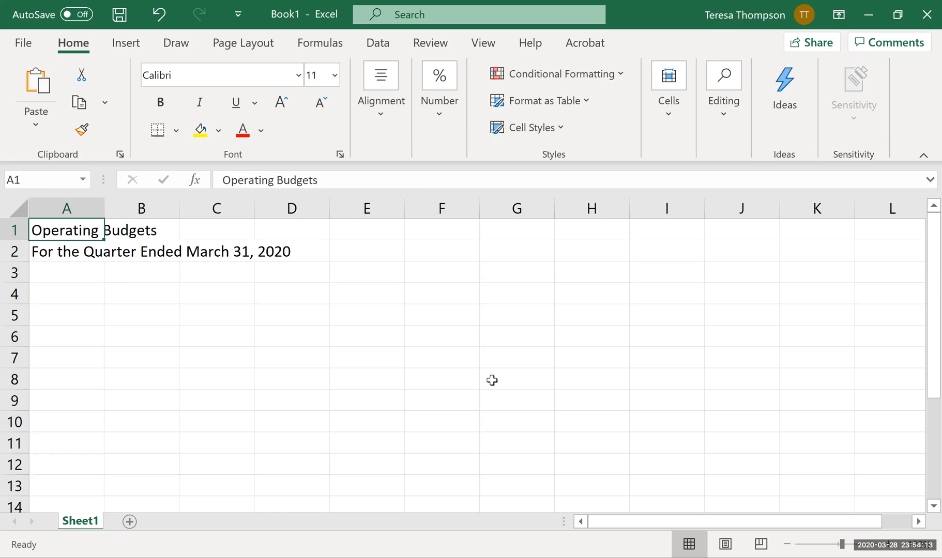
key(shift+Down)
key(ctrl+x)
key(Down)
key(ctrl+v)
Enter the company name "Outdoorsies Company" in cell A1.
key(Up)
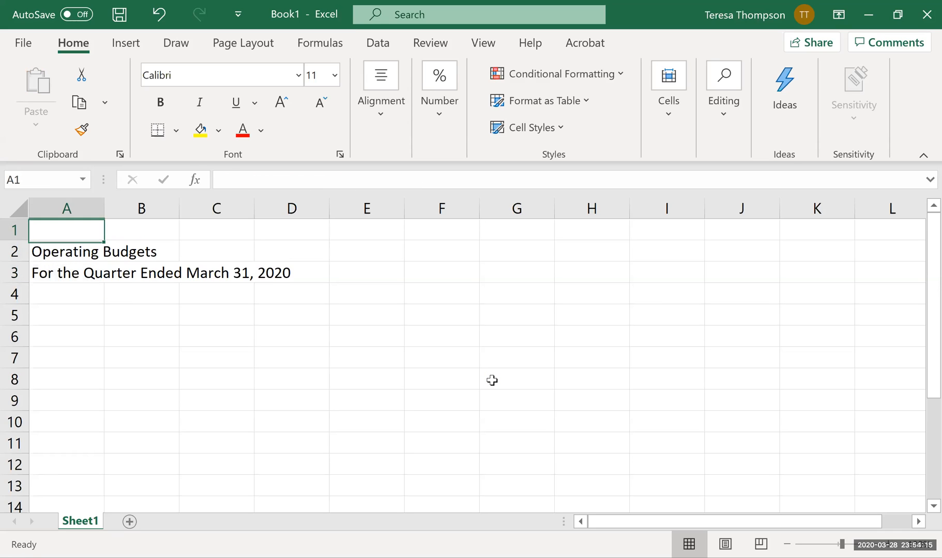
text(Out)
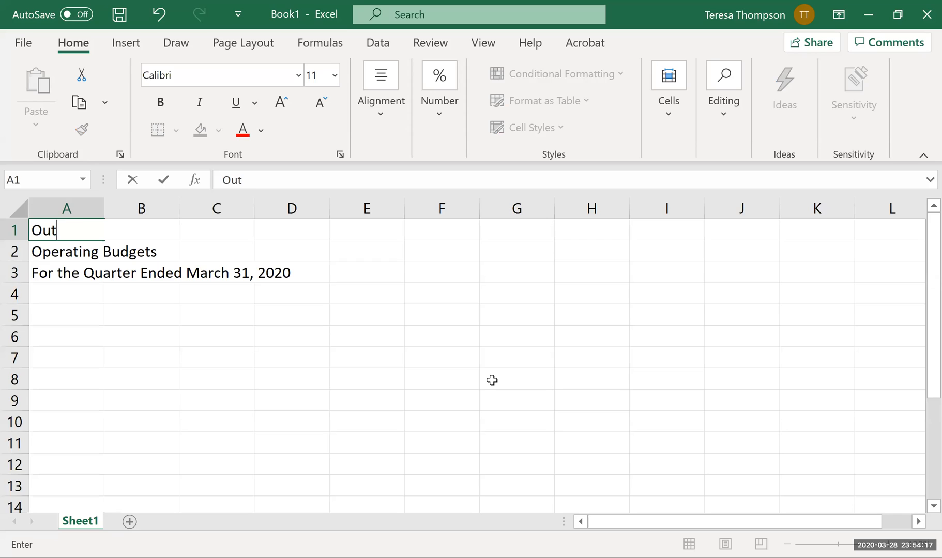
text(doorsies Company)
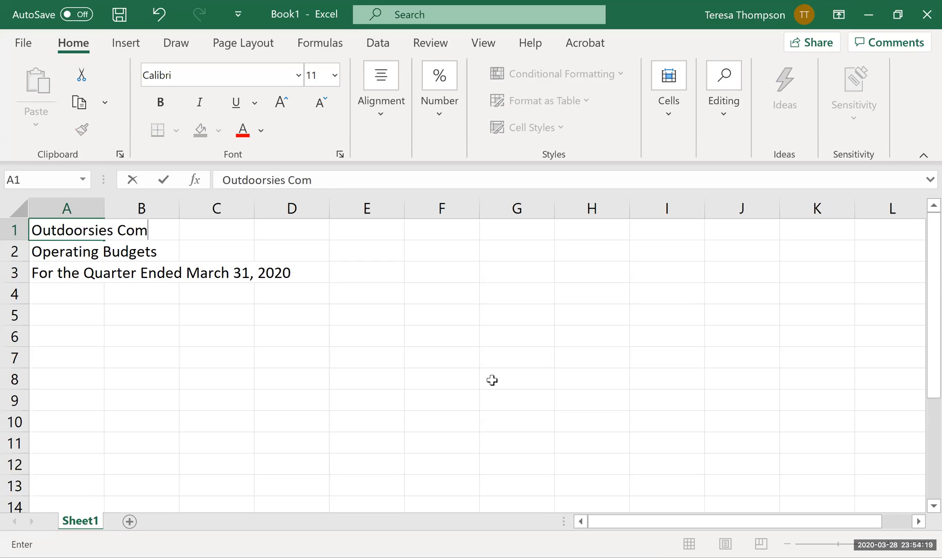
key(Return)
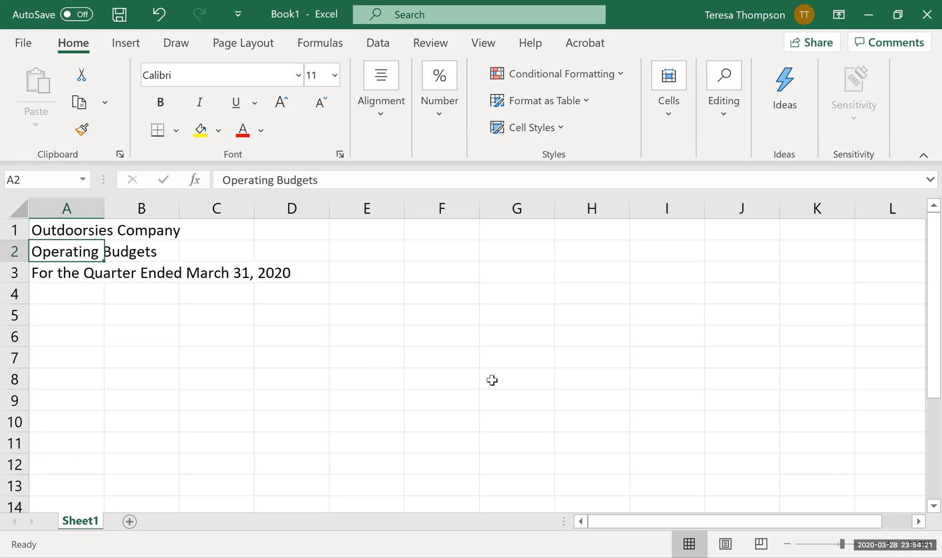
Enter the row label "Expected Sales" in cell A5, leaving row 4 blank.
key(Down)
key(Down)
key(Down)
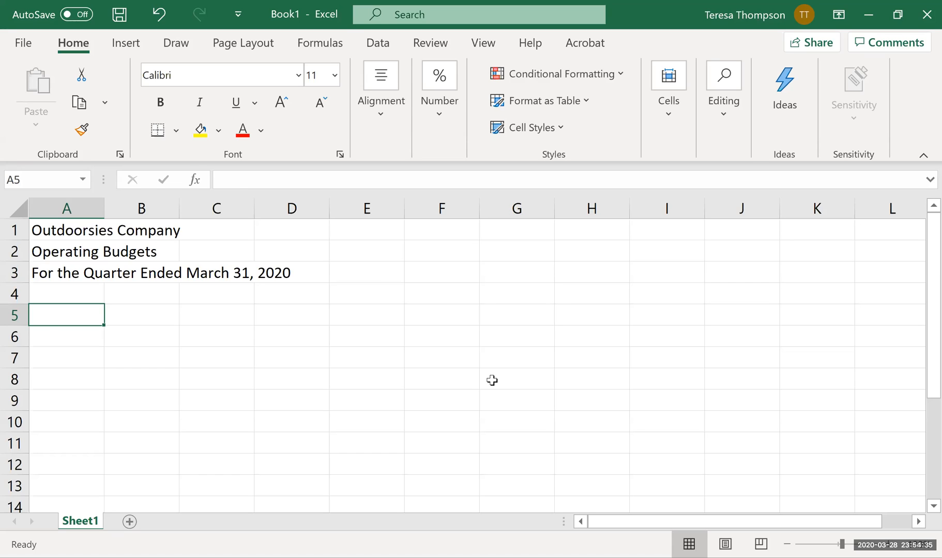
text(Expected sales)
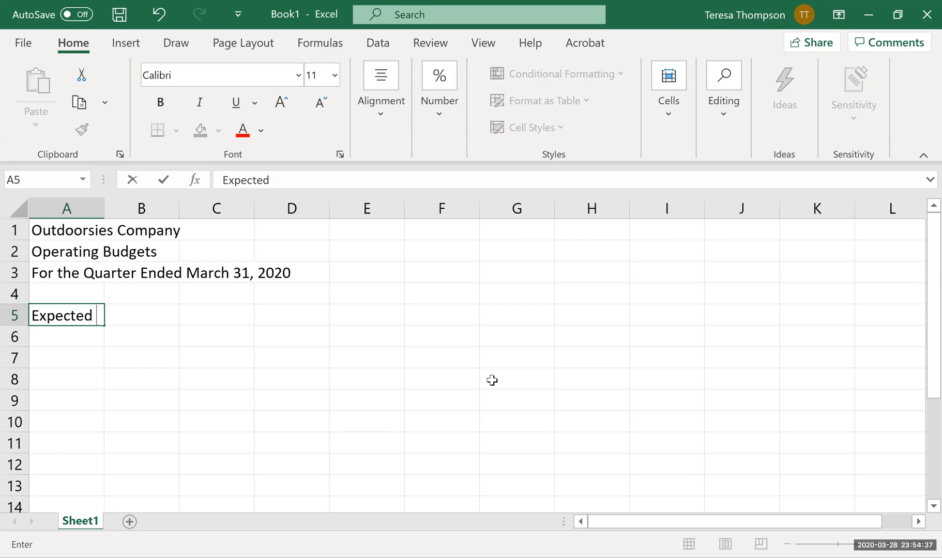
key(BackSpace)
key(BackSpace)
key(BackSpace)
key(BackSpace)
key(BackSpace)
text(Sales)
key(Return)
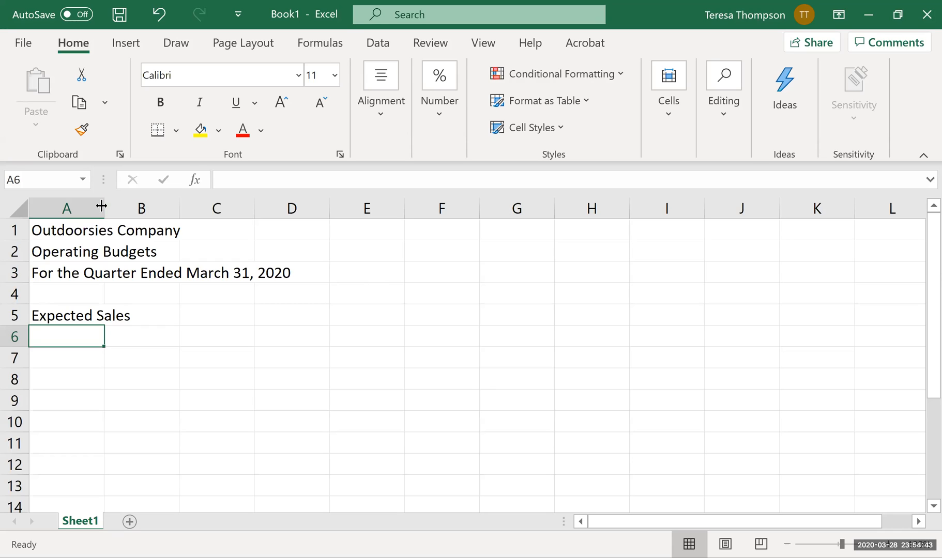
Narrow column A to about half its width and enter the label "Sales price" in cell A6.
drag(101, 207, 51, 348)
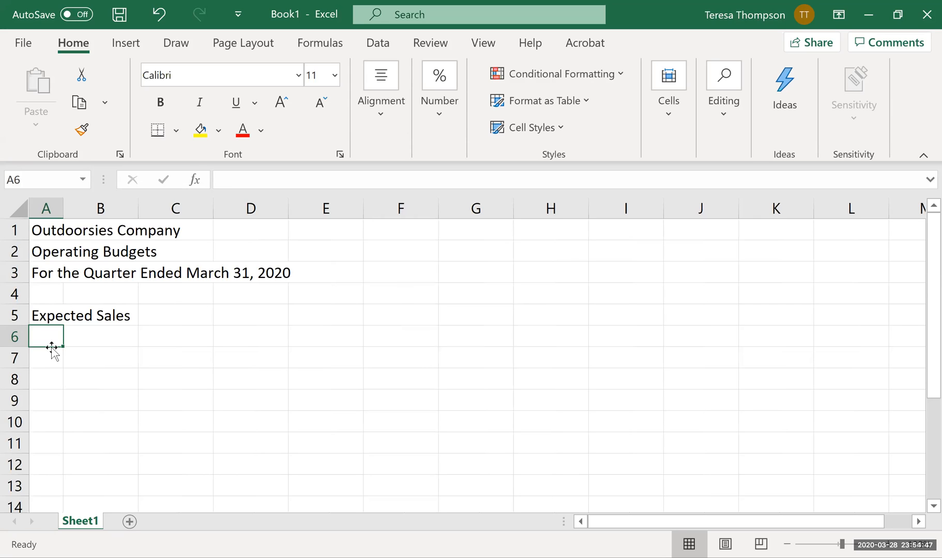
text(Sales price)
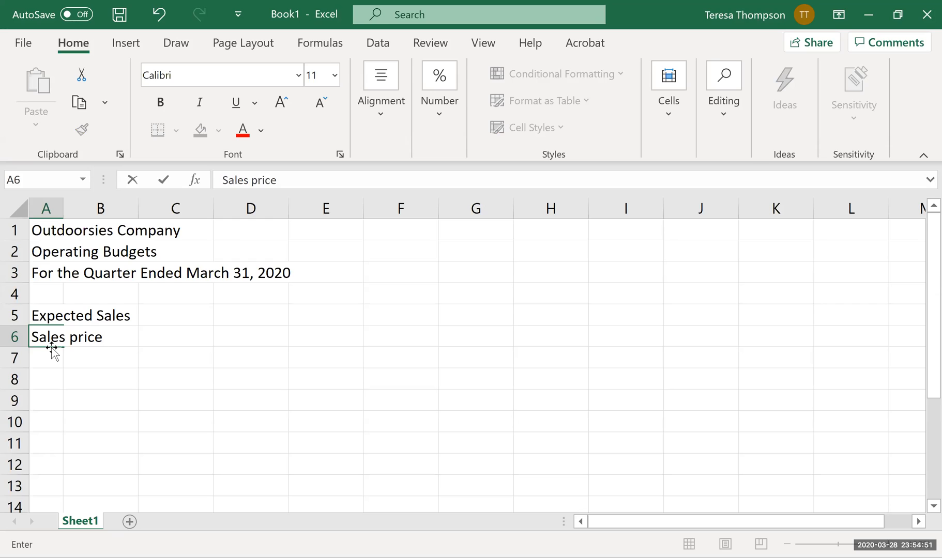
key(Return)
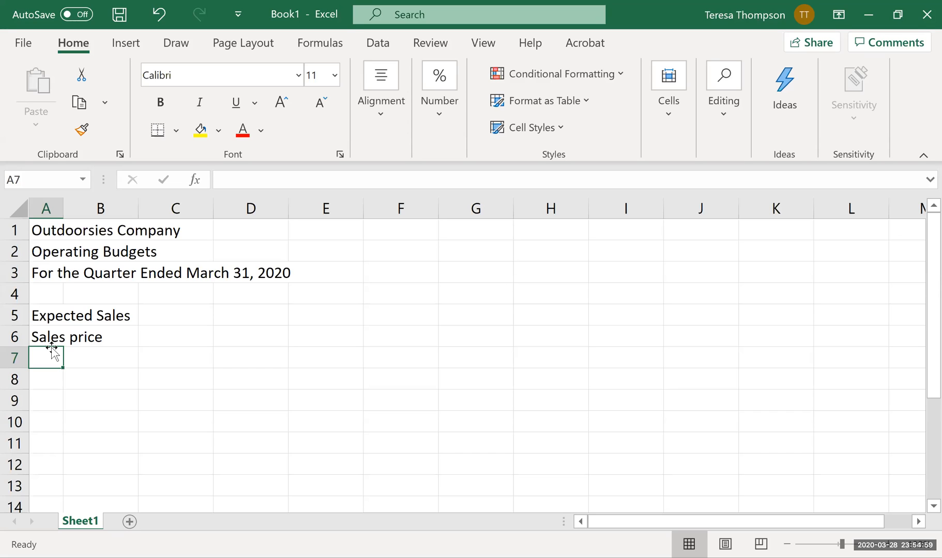
Enter the row label "Desired Ending Inventory (%)" in cell A7.
text(D)
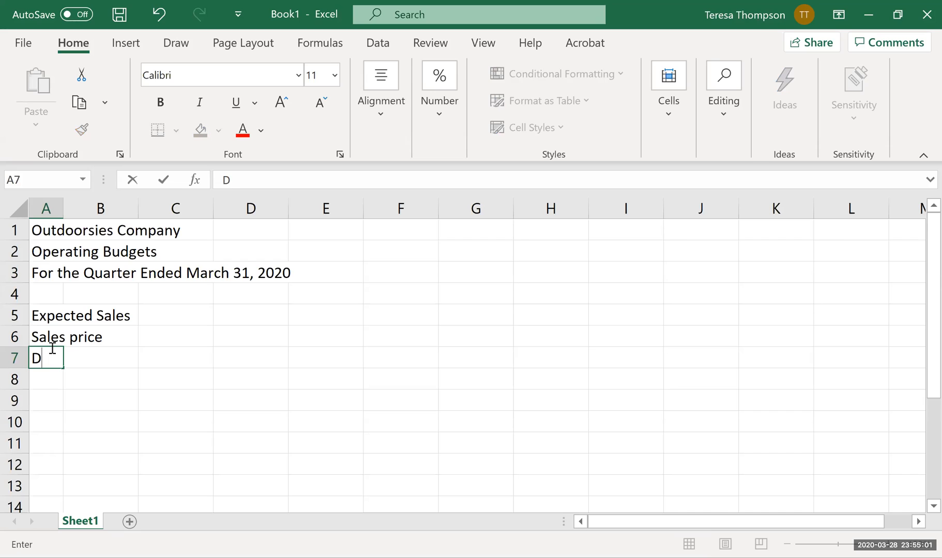
text(esired end)
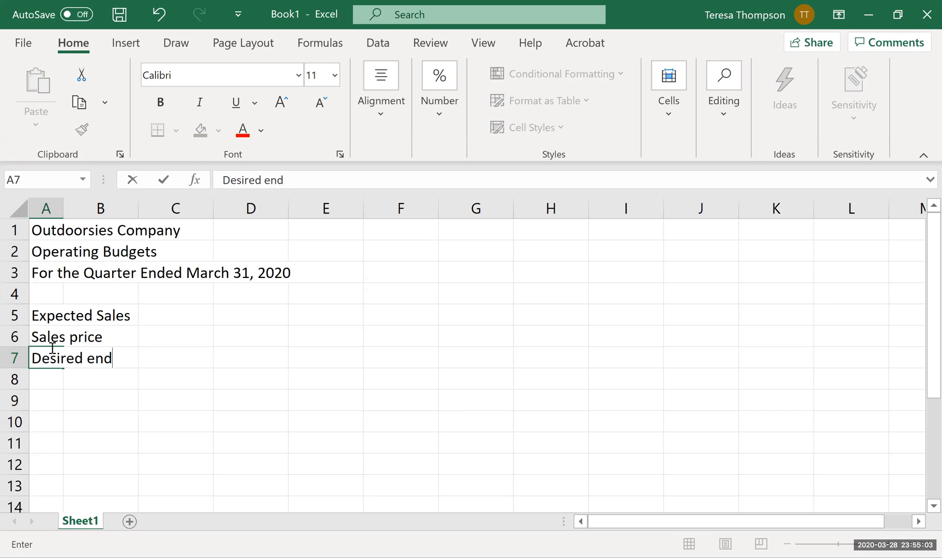
key(BackSpace)
key(BackSpace)
key(BackSpace)
text(Ending Inventory ()
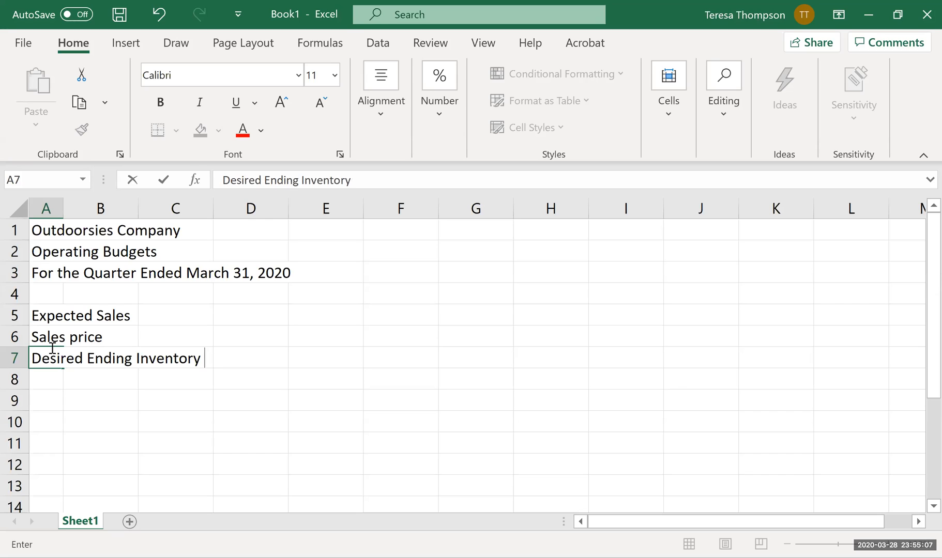
text(%))
key(Return)
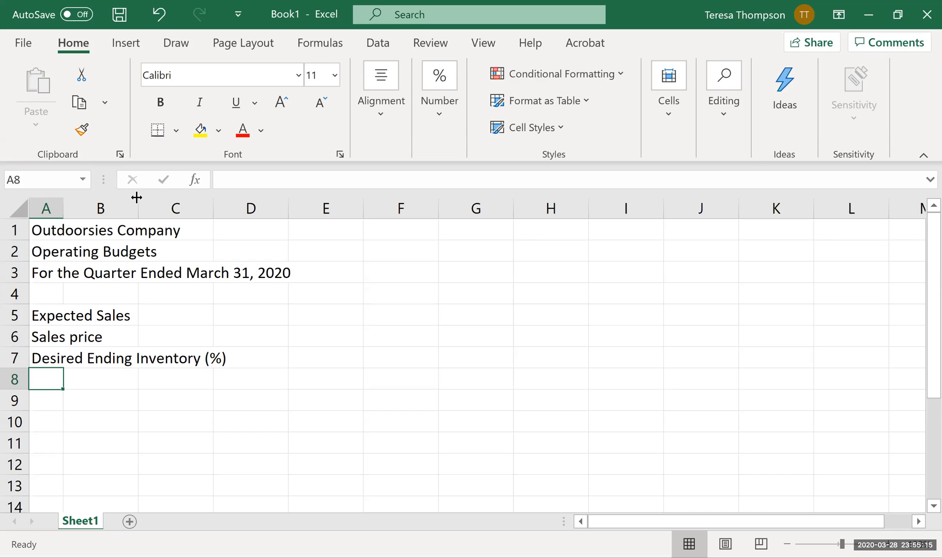
Narrow column B and widen column C so the row labels fit within columns A to C.
drag(137, 197, 108, 202)
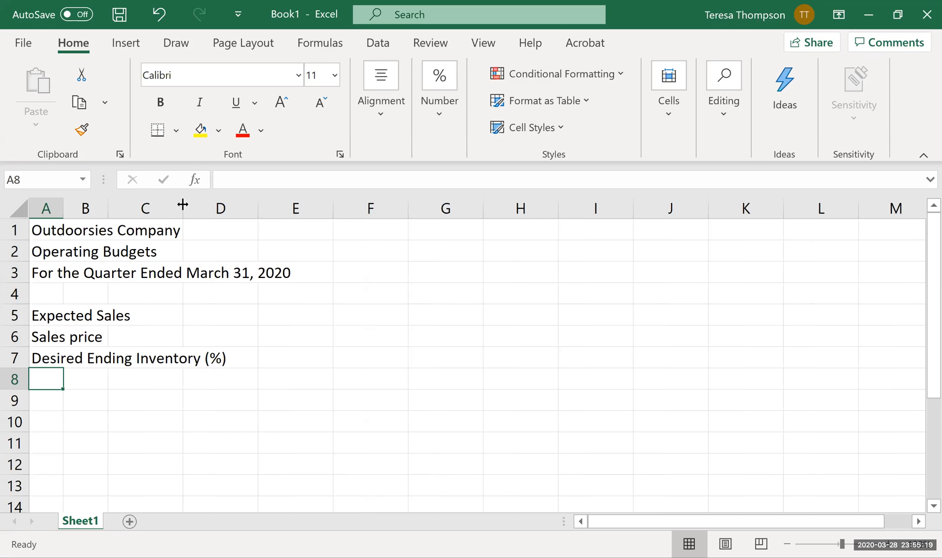
drag(182, 205, 240, 205)
Apply All Borders and the lightest orange theme fill to the Expected Sales and Sales price rows, A5:C6.
drag(49, 316, 181, 335)
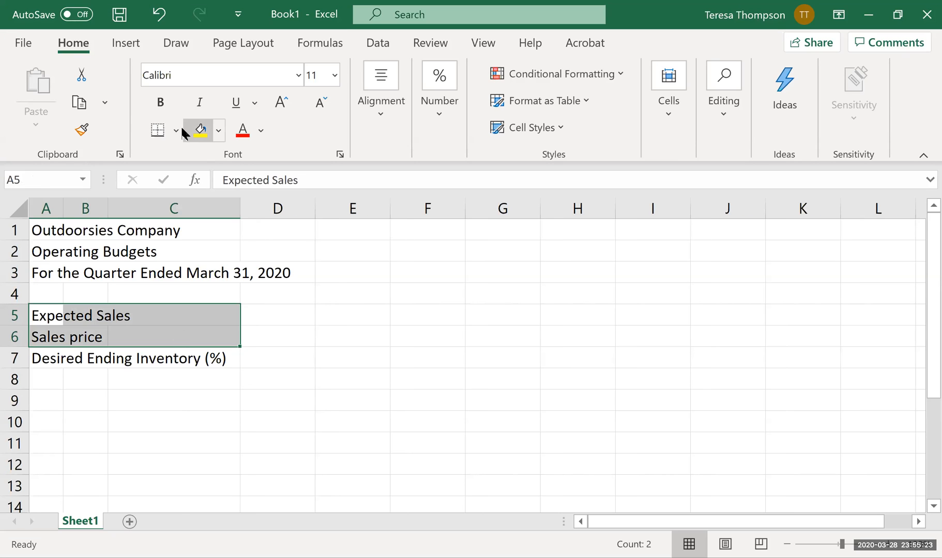
click(181, 127)
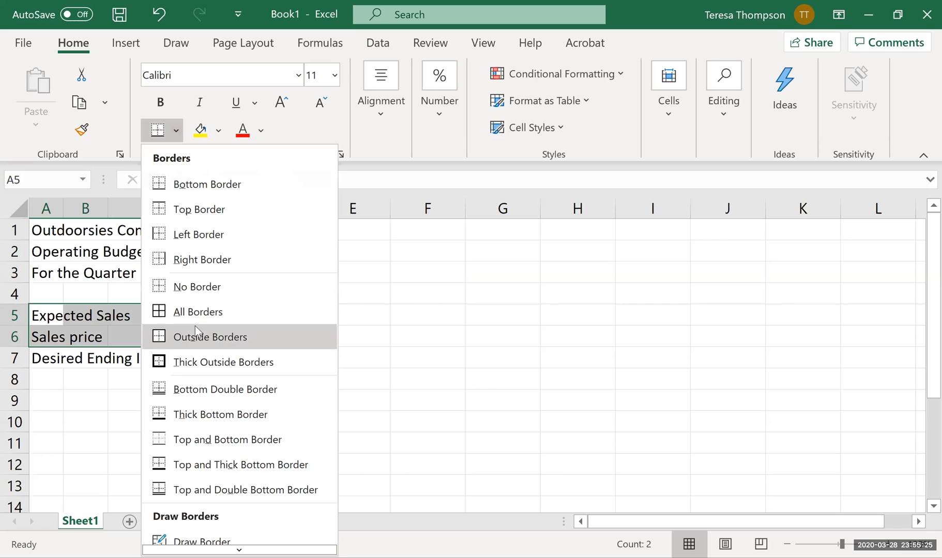
click(274, 321)
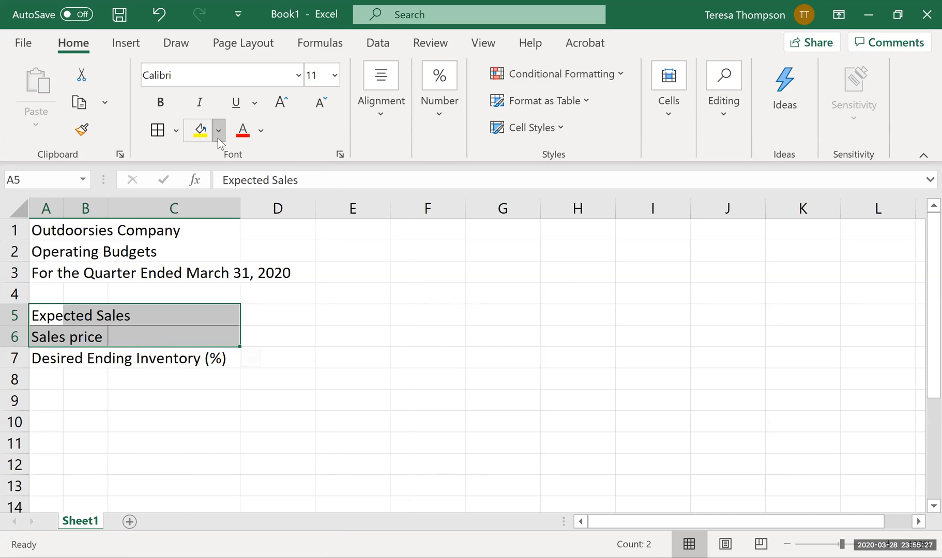
click(218, 137)
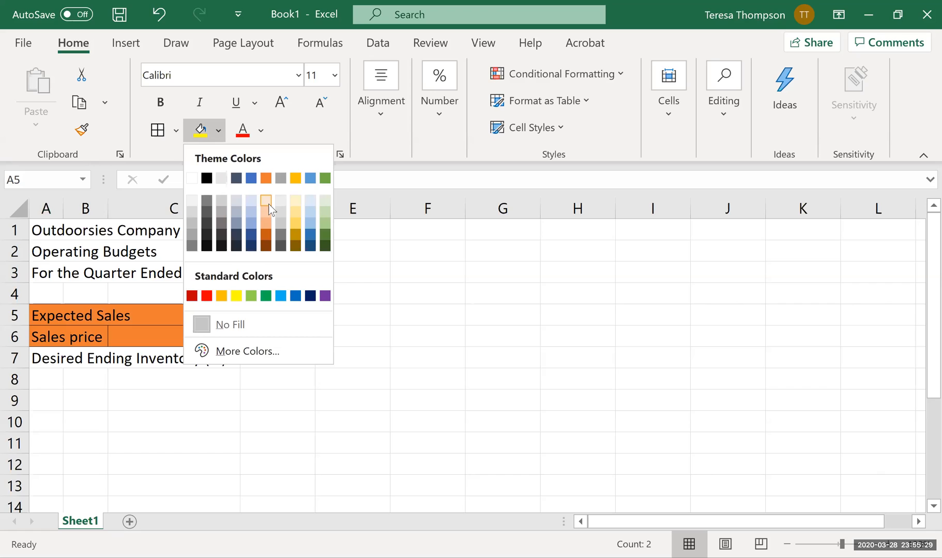
click(269, 204)
Create a legend entry with the same light orange fill in F5 and "Requires entry from sales dept." in G5.
click(431, 319)
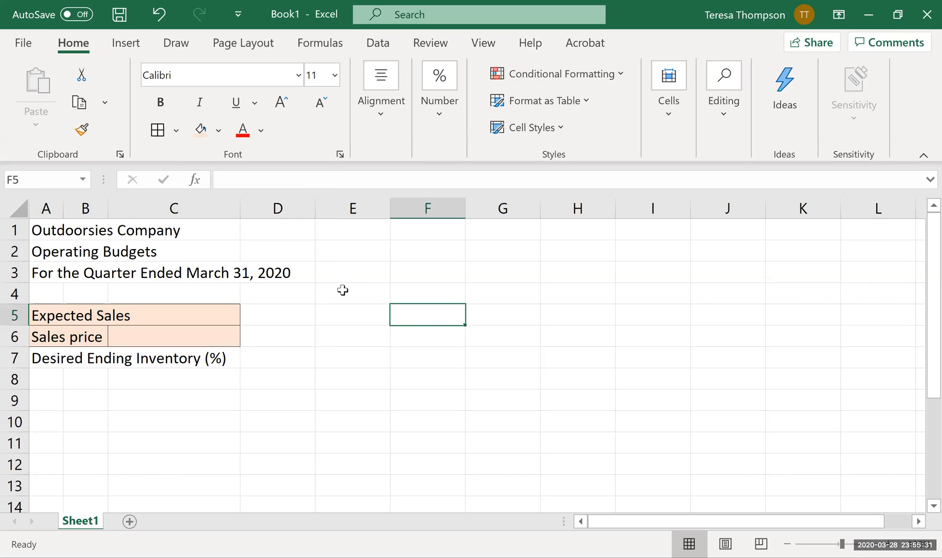
click(203, 129)
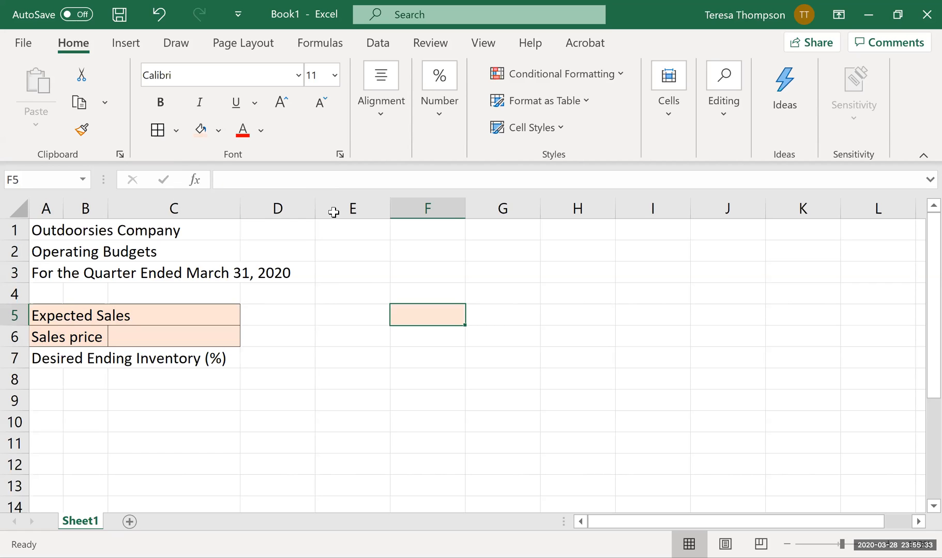
key(Right)
text(Requires entry f)
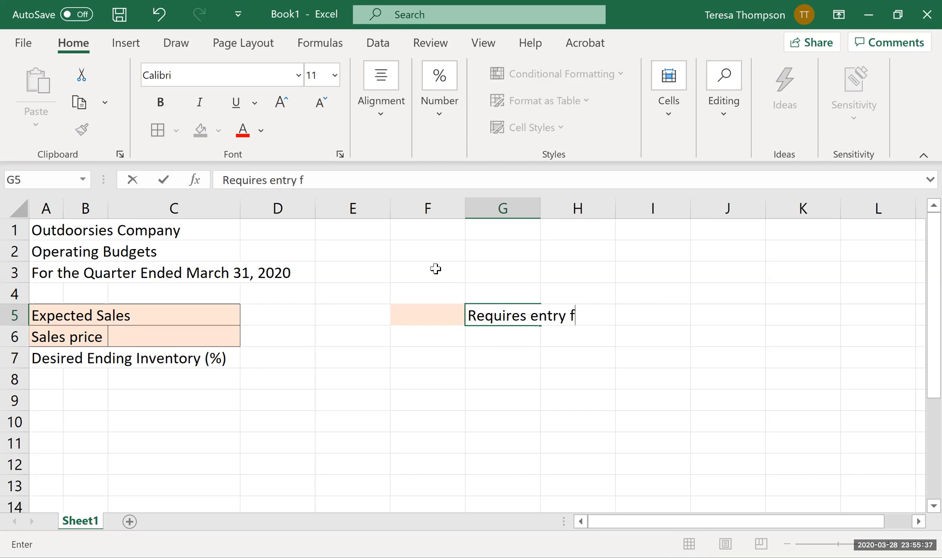
text(rom sal)
key(BackSpace)
key(BackSpace)
text(sales dept.)
key(Return)
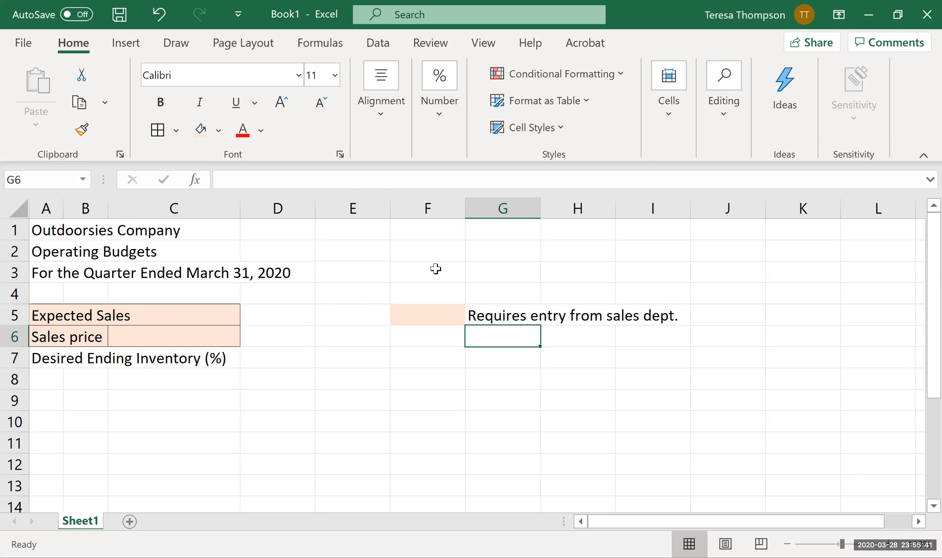
Apply borders and the lightest blue theme fill to the Desired Ending Inventory row, A7:C7.
drag(41, 357, 158, 358)
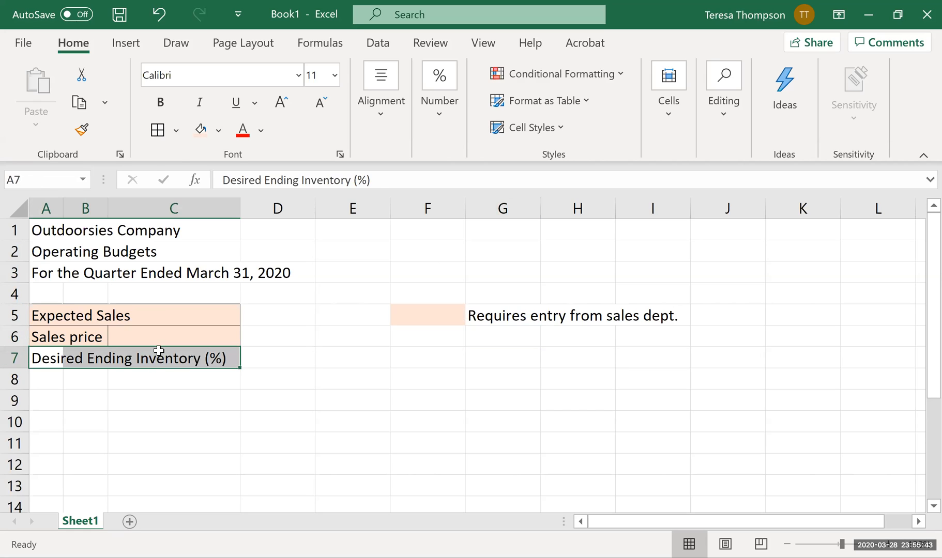
click(219, 131)
click(246, 197)
Create a legend entry with the same light blue fill in F7 and "Requires entry from production dept." in G7.
click(428, 357)
click(200, 130)
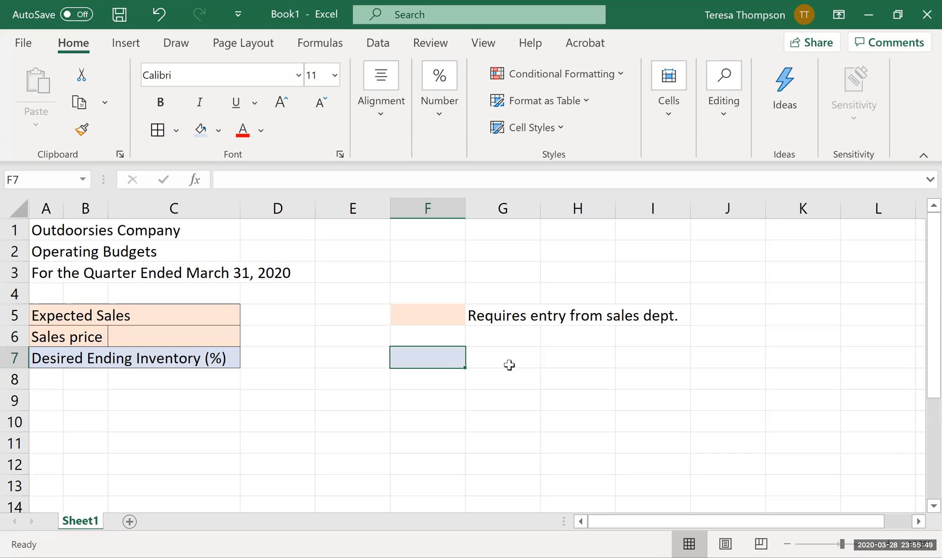
click(512, 360)
text(Requires e)
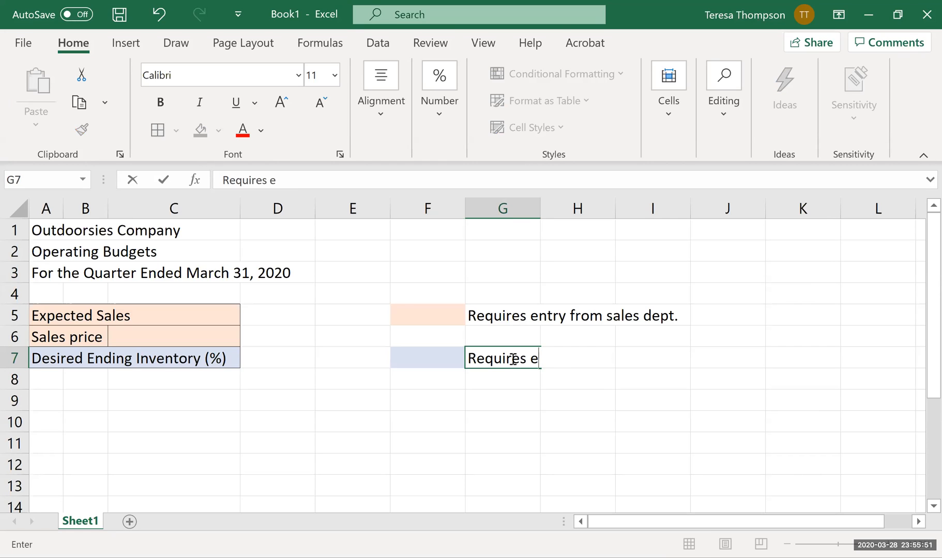
text(ntry from prod)
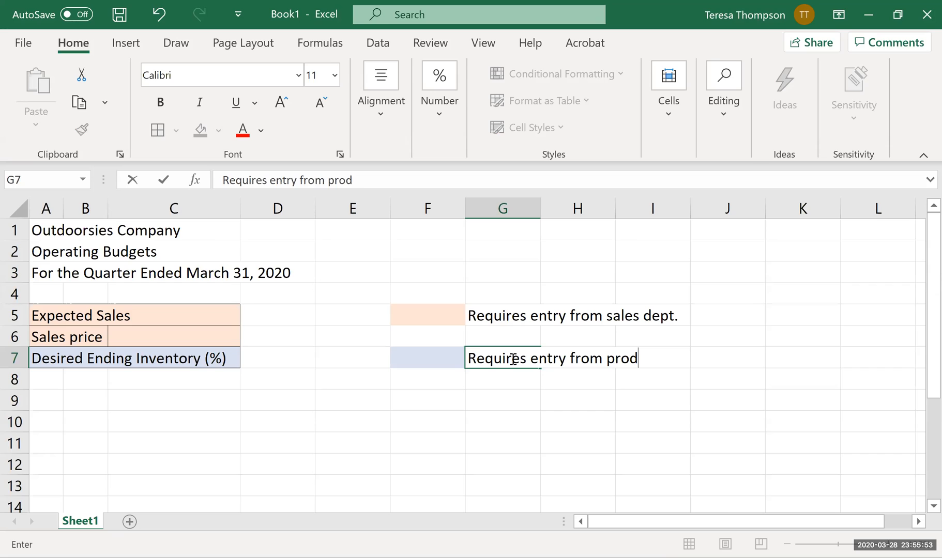
text(uction dept.)
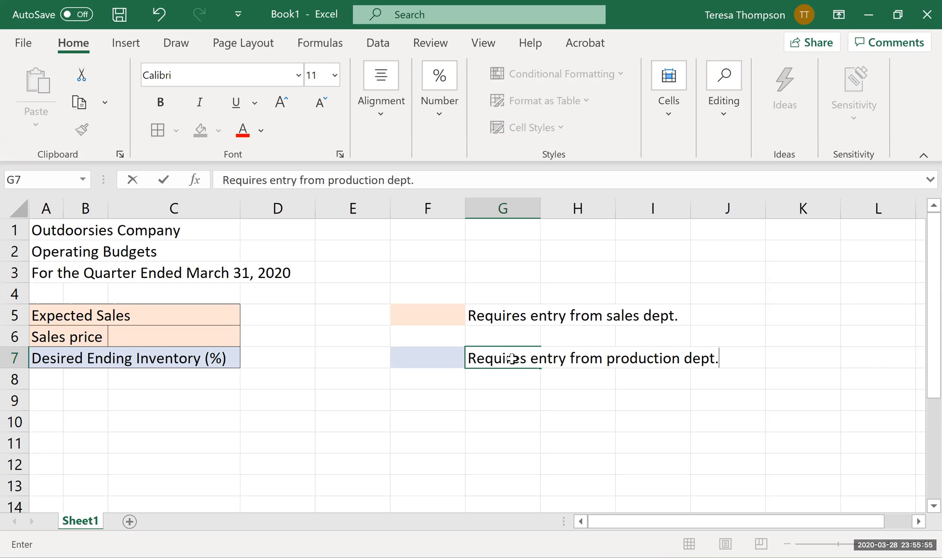
Copy the light orange legend cell F5 into D5:D6 and the light blue legend cell F7 into D7.
key(Return)
drag(274, 314, 281, 335)
click(459, 312)
key(ctrl+c)
key(ctrl+v)
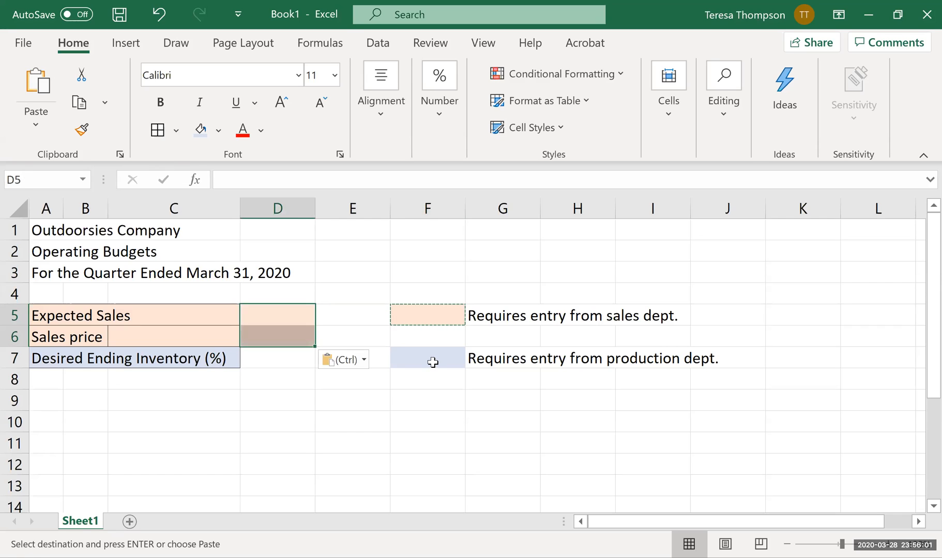
click(431, 362)
key(ctrl+c)
click(277, 362)
key(ctrl+v)
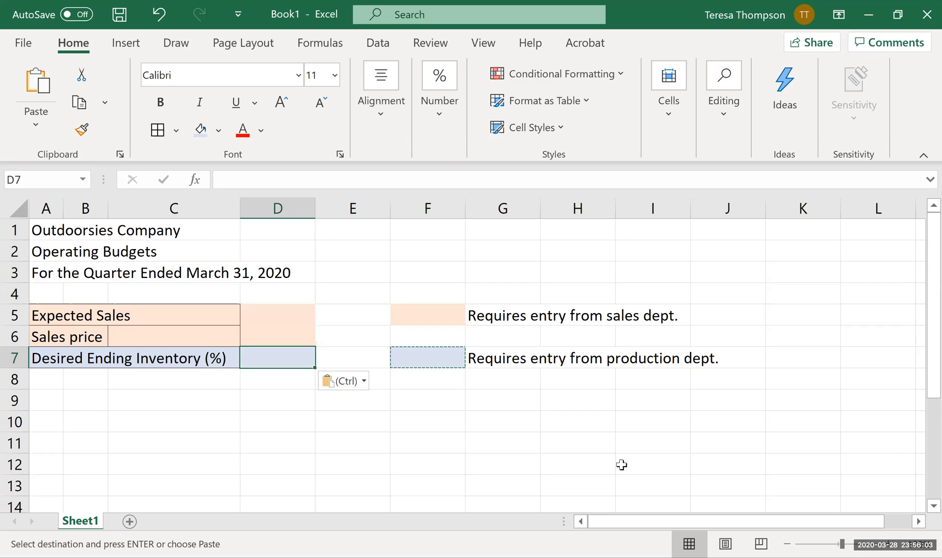
Apply All Borders to the input cells D5:D7.
drag(290, 313, 285, 361)
click(158, 130)
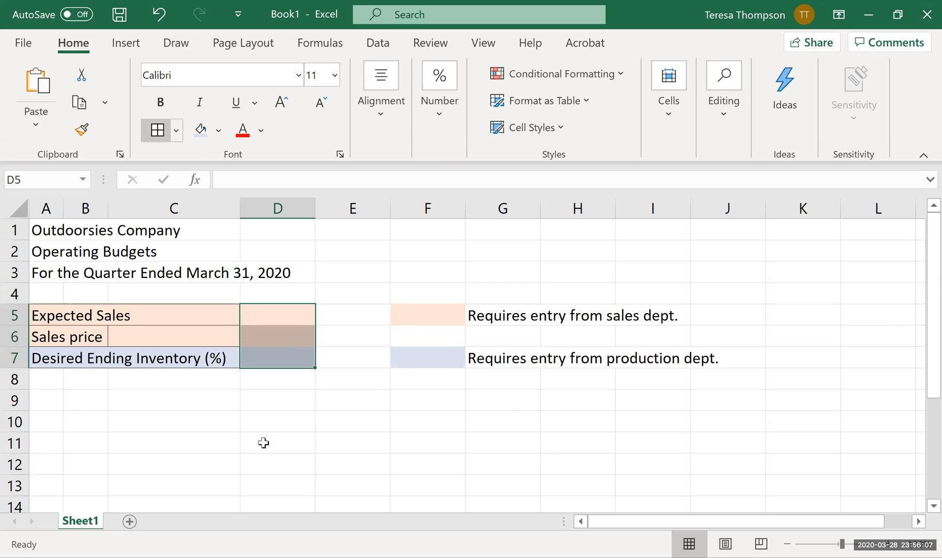
click(290, 437)
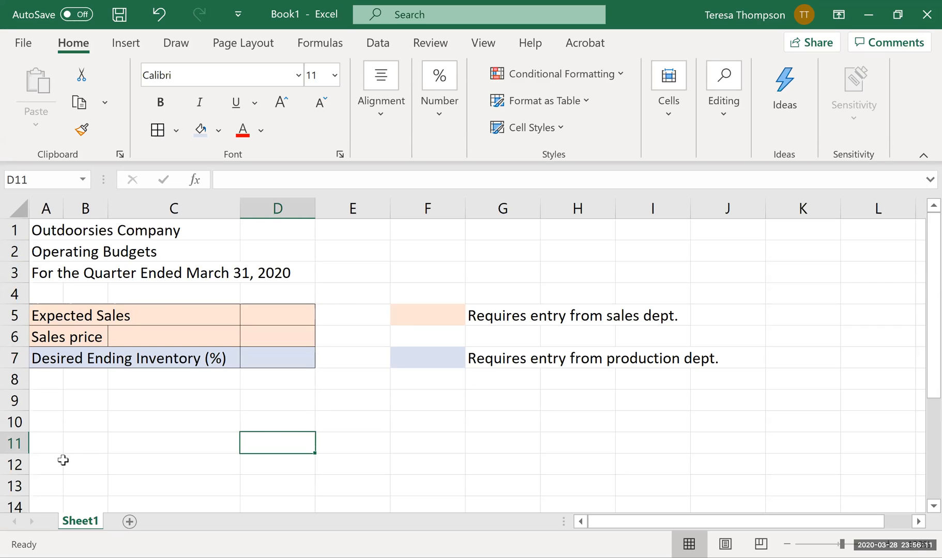
Link B10 to the company name heading in A1 with a cell-reference formula.
click(86, 418)
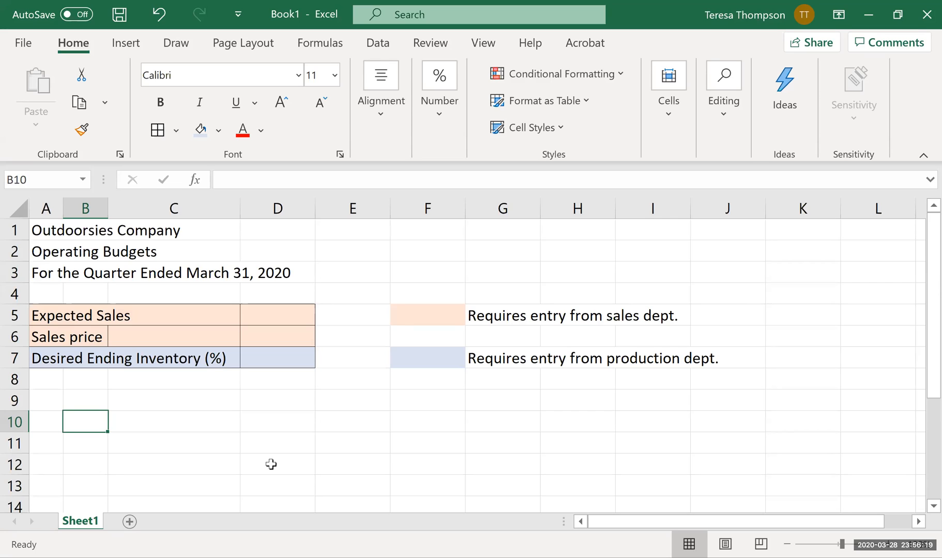
click(36, 227)
click(99, 416)
text(=)
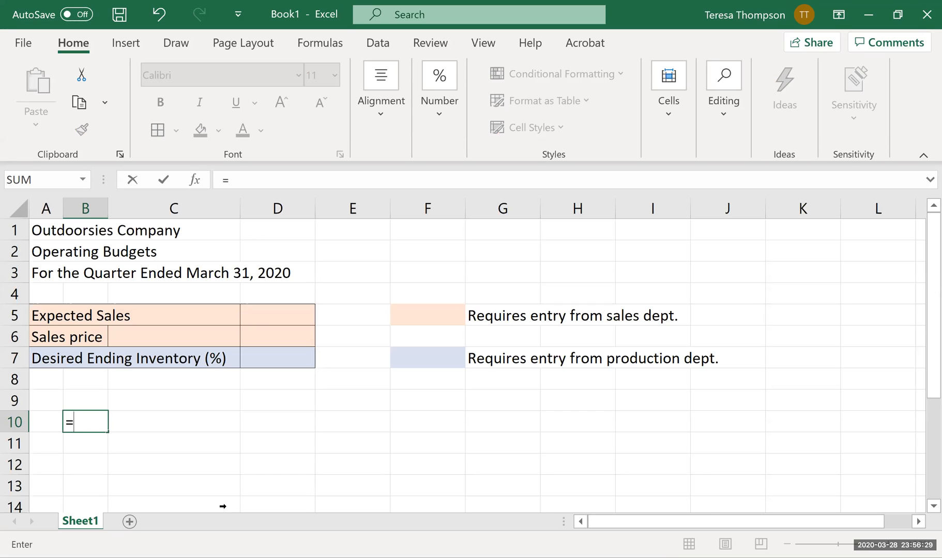
click(41, 232)
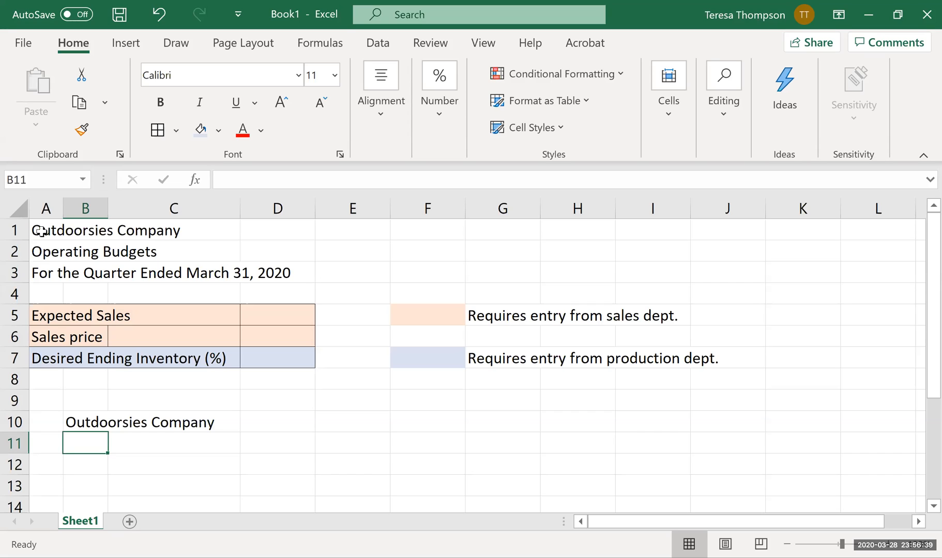
Enter "Sales Budget" in B11 and link B12 to the quarter heading with =A3.
text(Sal)
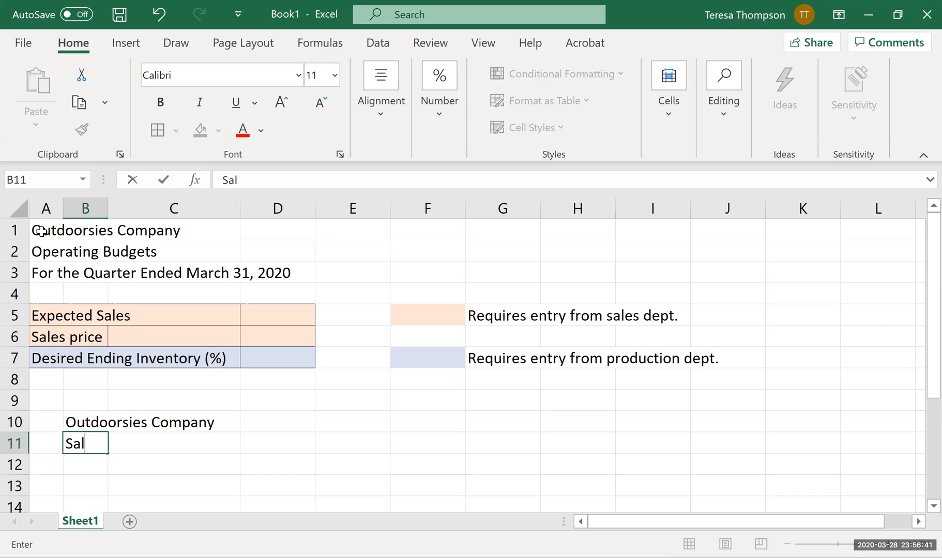
text(es Budget)
key(Return)
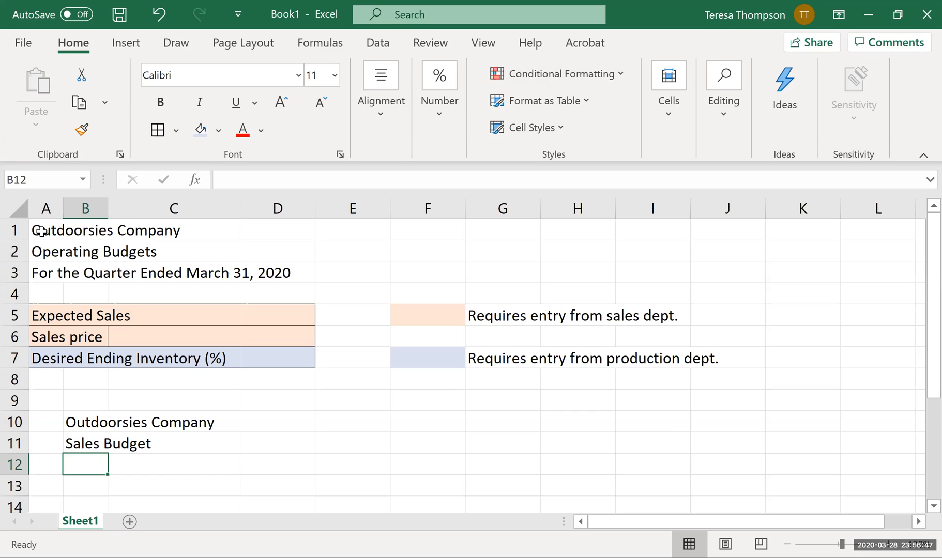
text(=)
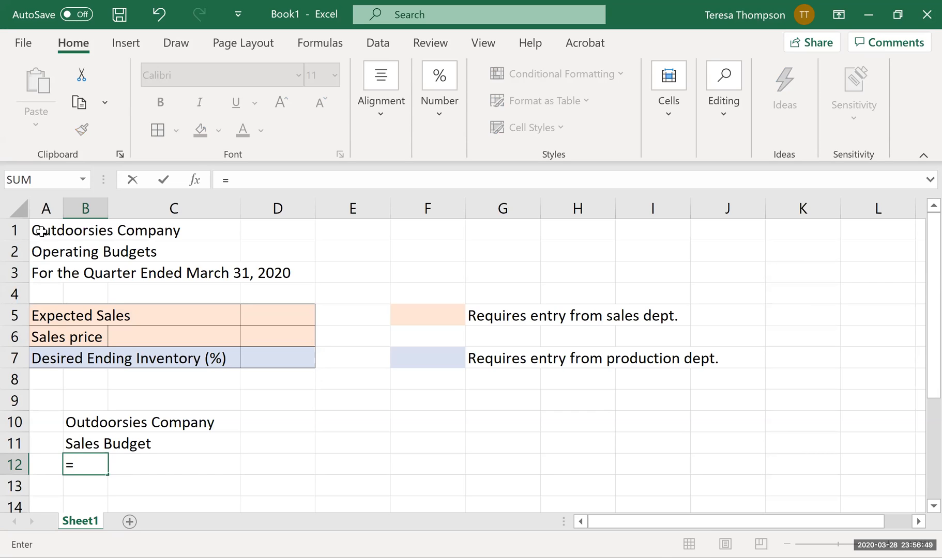
click(58, 278)
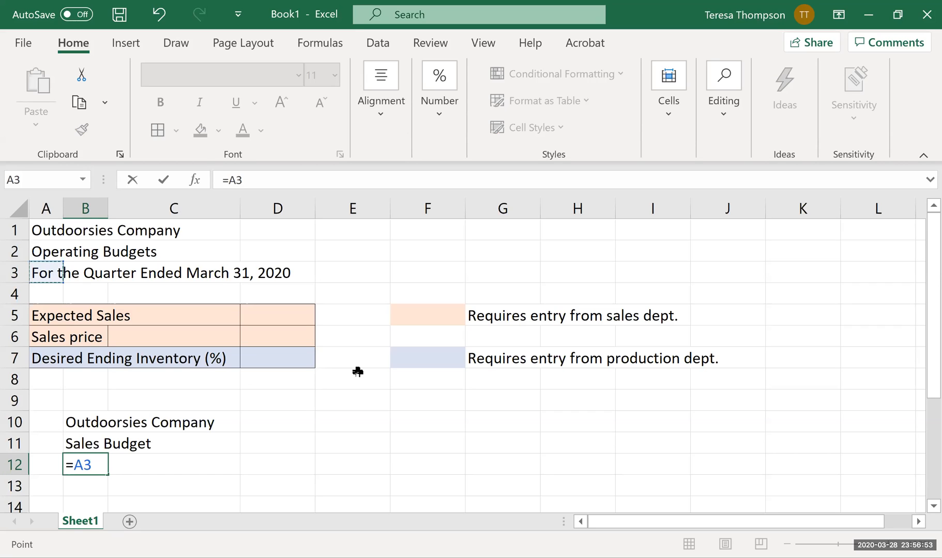
key(Return)
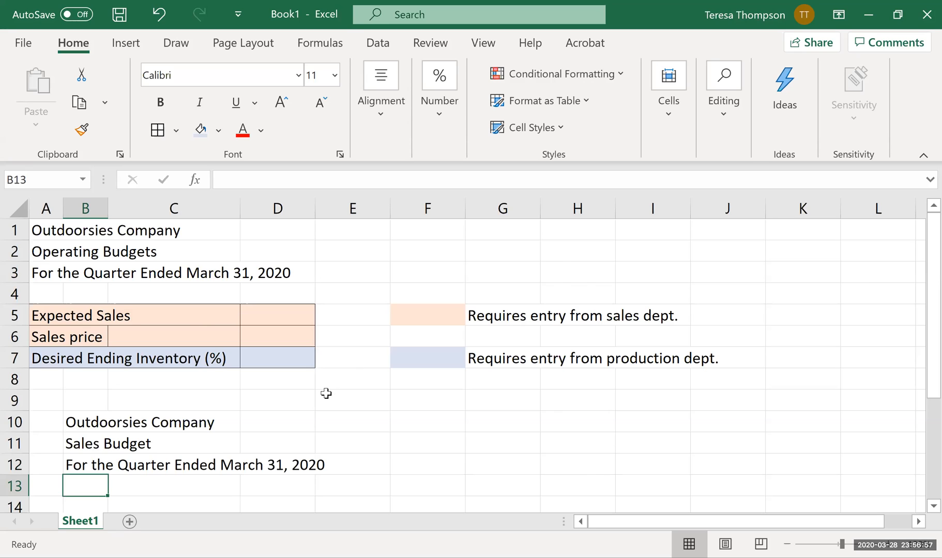
Link the sales budget row labels to the input labels, with =A5 in B15 and =A6 in B16.
scroll(325, 393, down, 1)
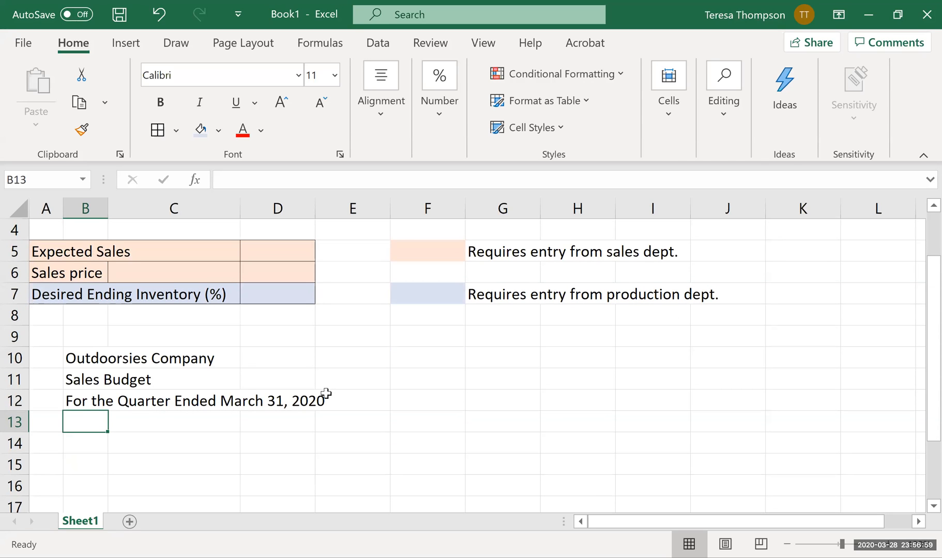
key(Down)
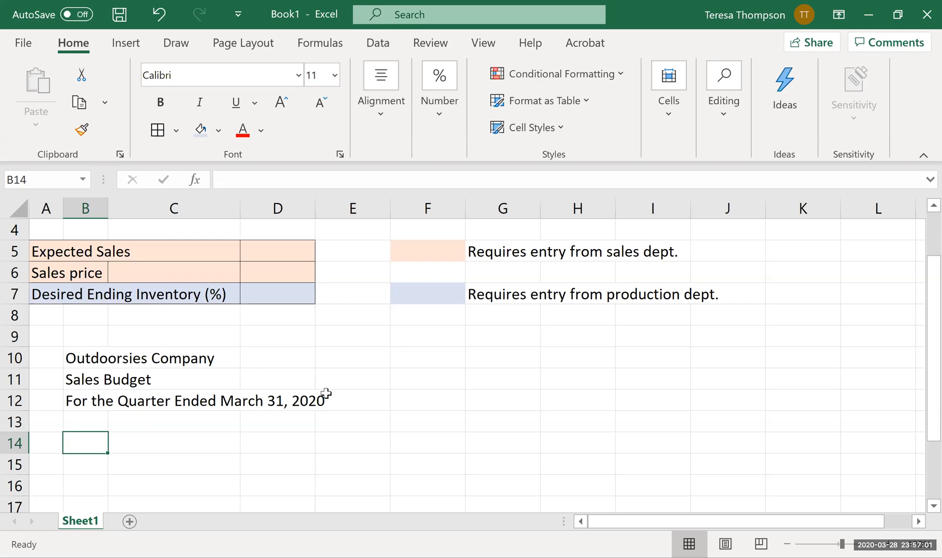
key(Down)
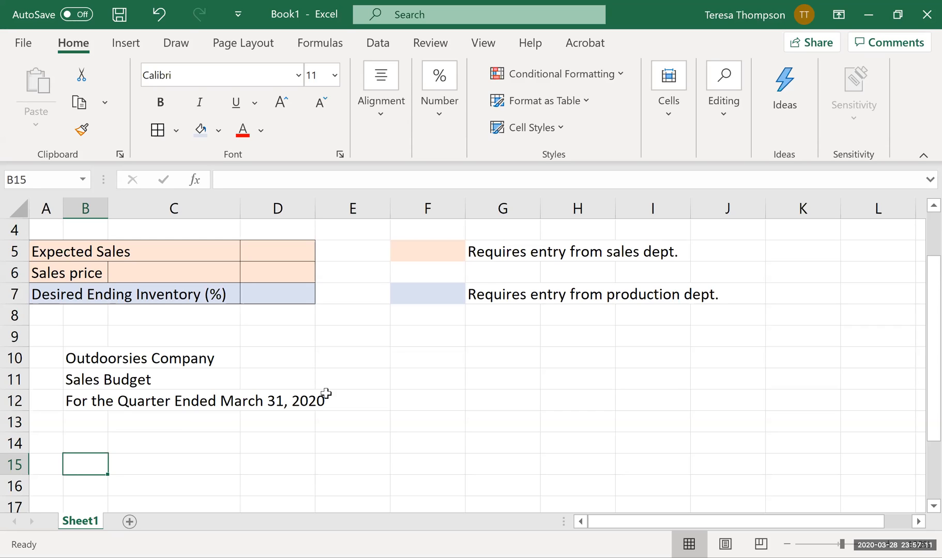
text(=)
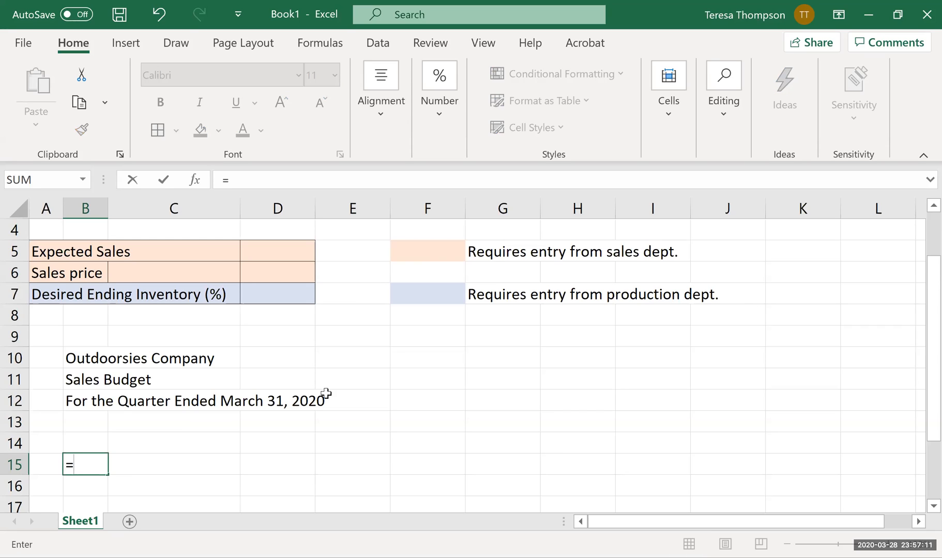
click(44, 250)
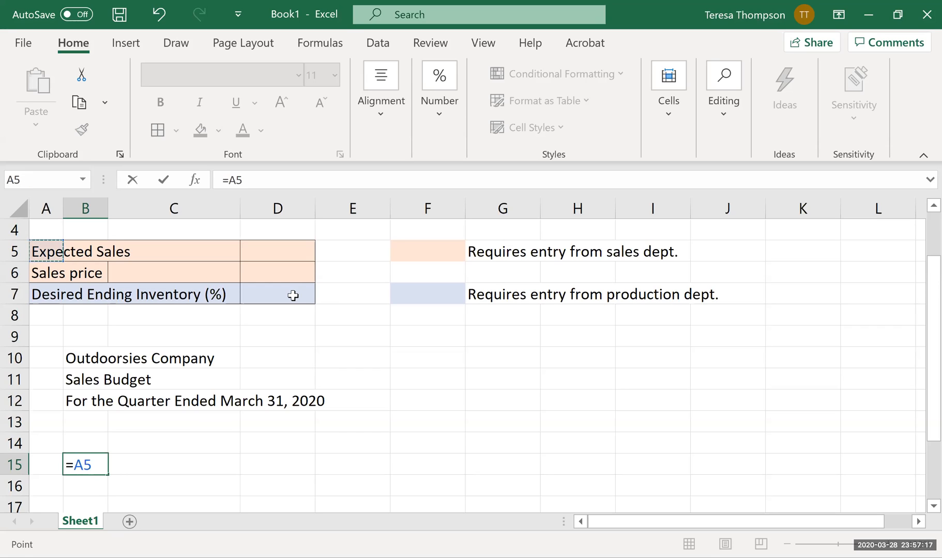
key(Return)
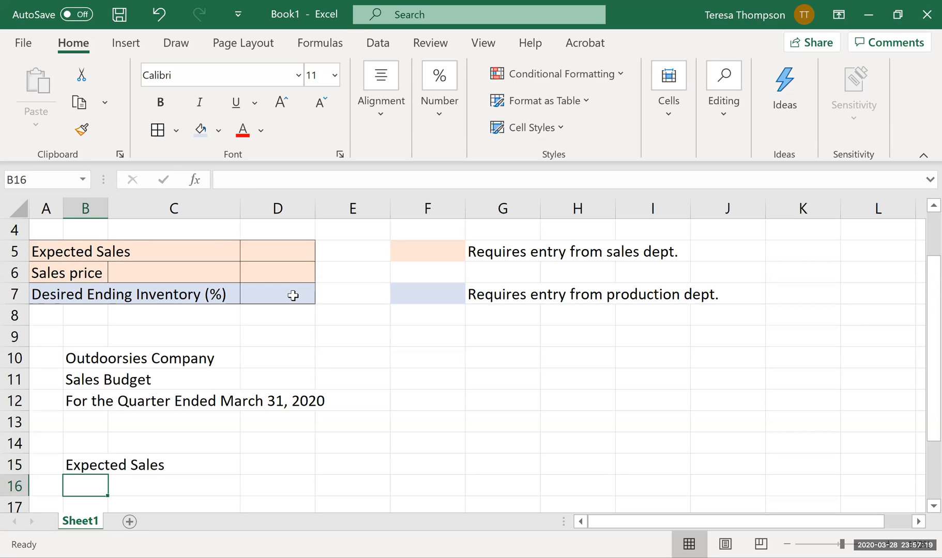
text(=)
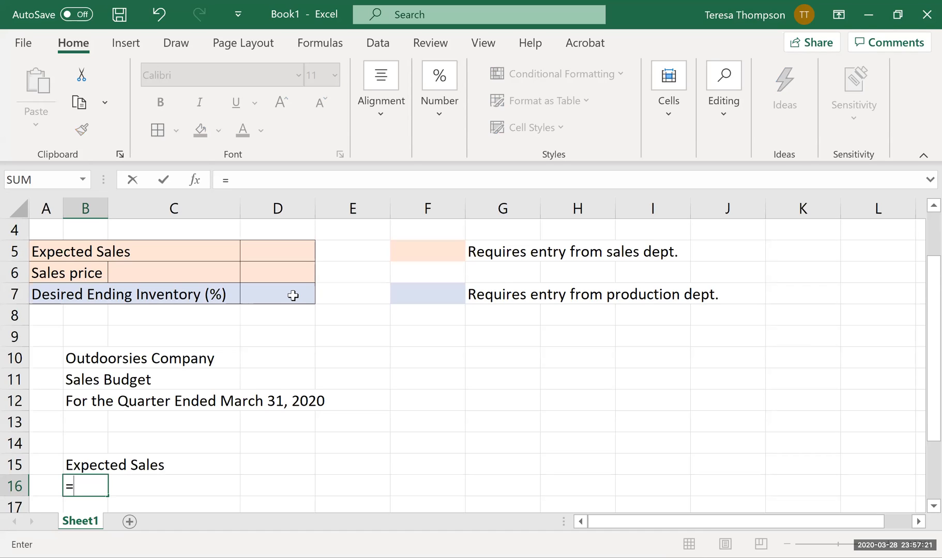
click(44, 272)
key(Return)
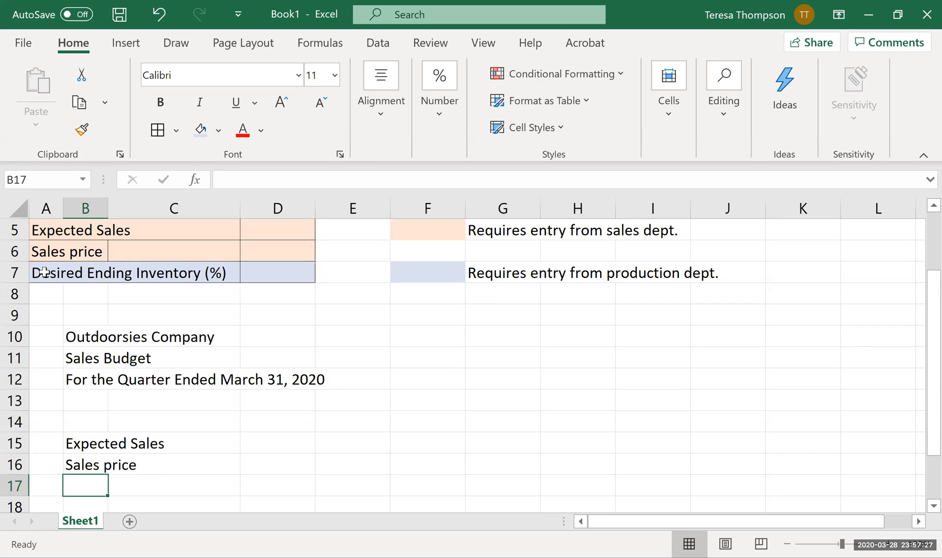
Enter the row label "Total Sales Revenue" in B17.
text(Total sa)
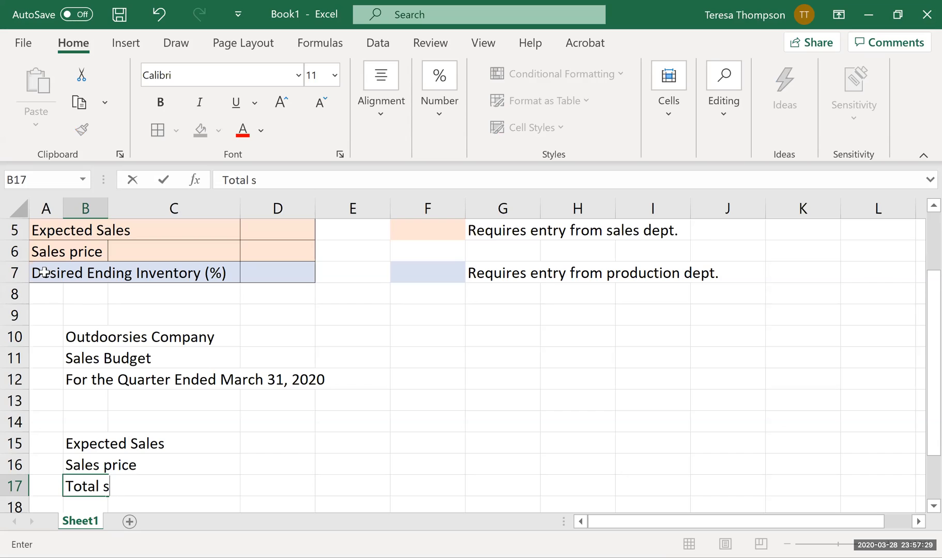
key(BackSpace)
key(BackSpace)
text(Sales Prvie)
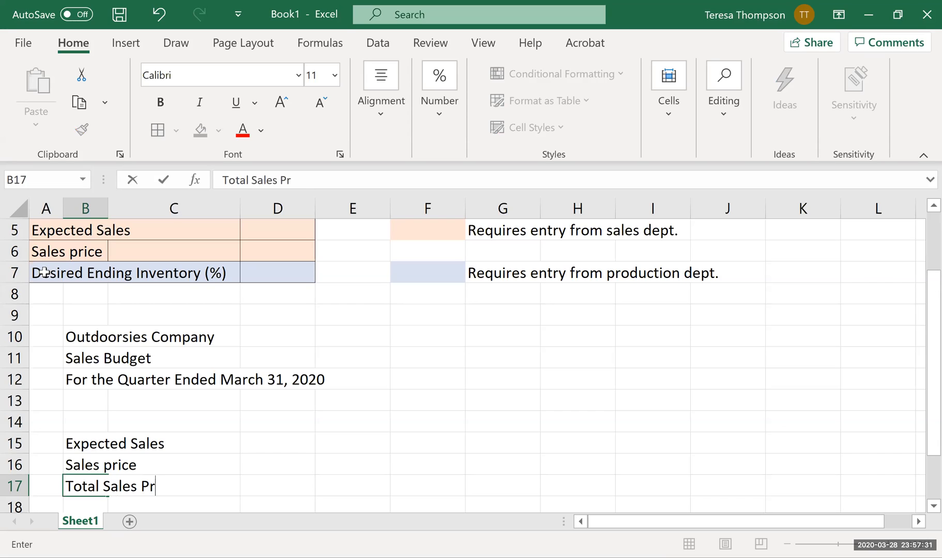
key(BackSpace)
key(BackSpace)
key(BackSpace)
key(BackSpace)
text(Revenue)
key(Return)
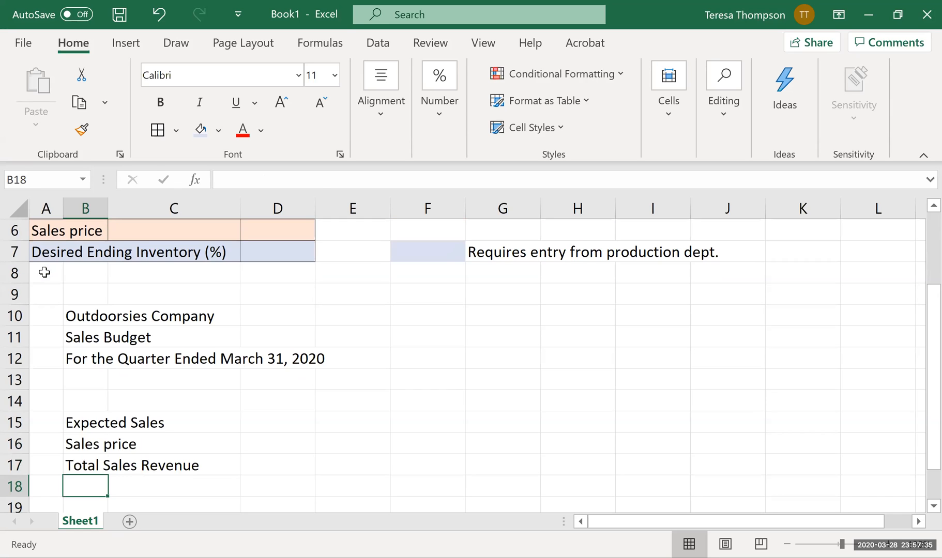
Capitalise the label in A6 to read "Sales Price" and check the linked label in B16.
click(39, 229)
click(270, 179)
click(251, 180)
key(Delete)
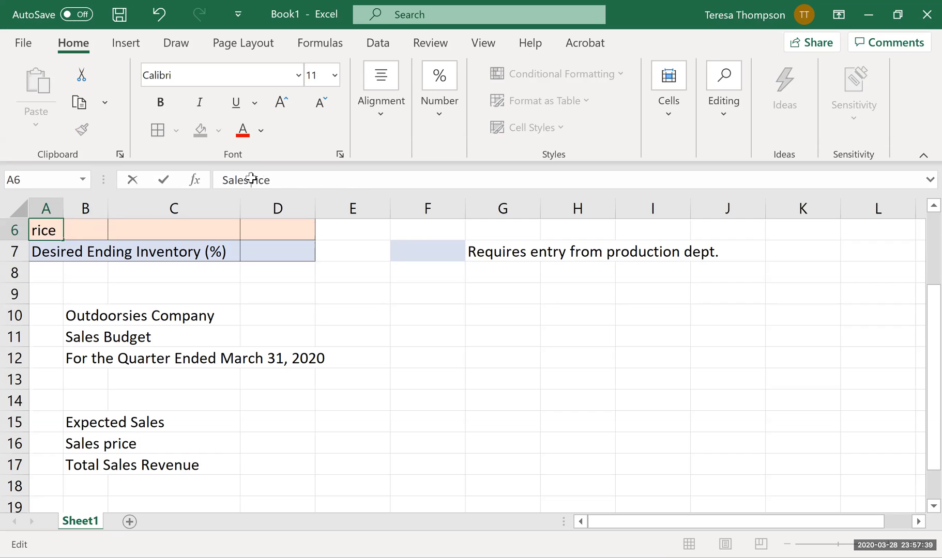
text(P)
key(Return)
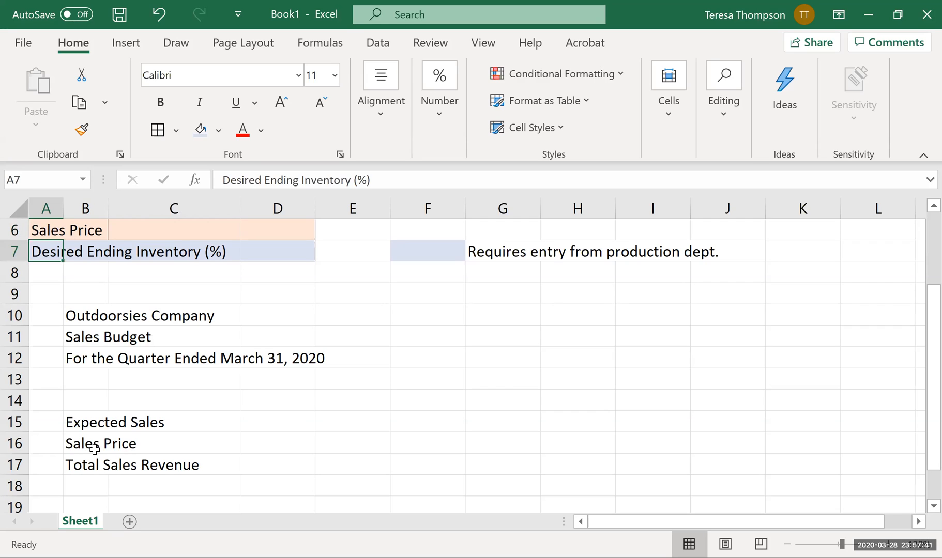
click(98, 444)
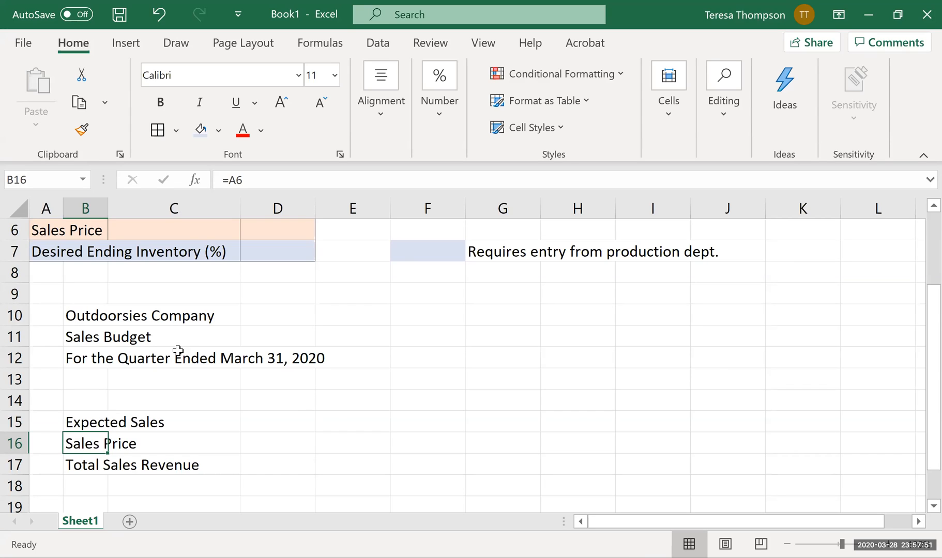
Enter the column headings Jan., Feb., Mar. and Total across D14:G14.
click(297, 405)
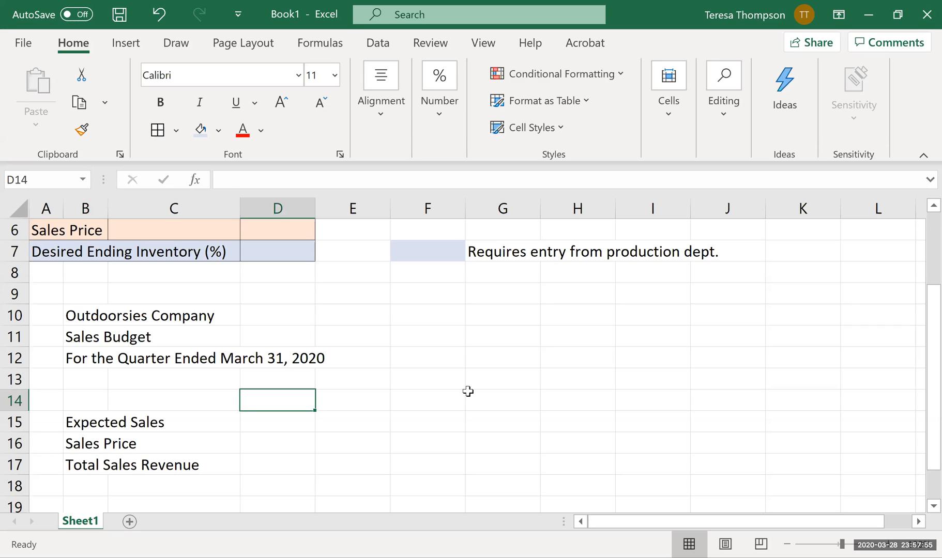
text(Jan.)
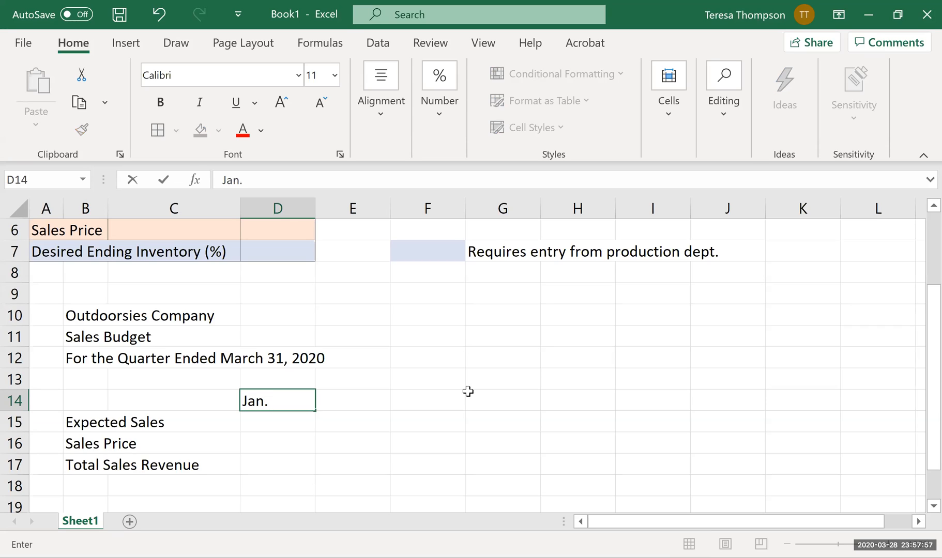
key(Tab)
text(Feb.)
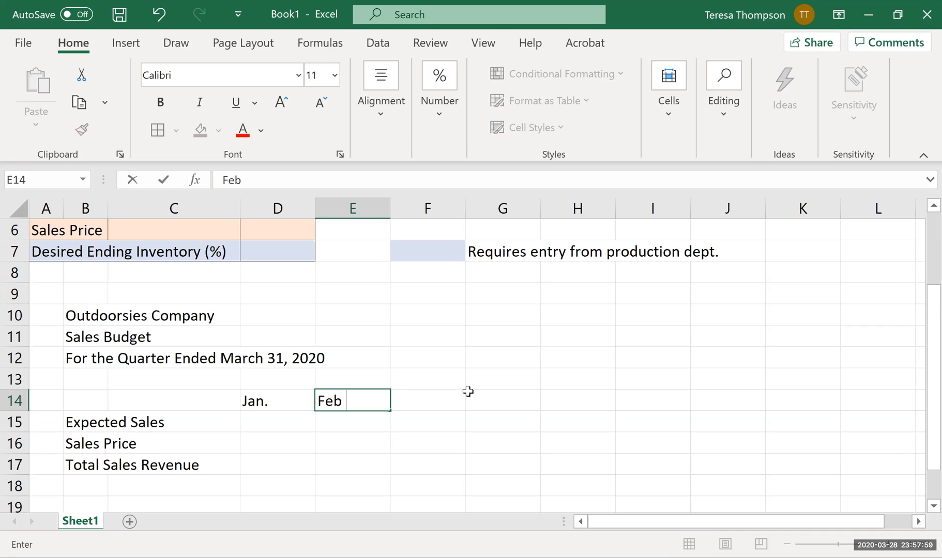
key(Tab)
text(Marc.)
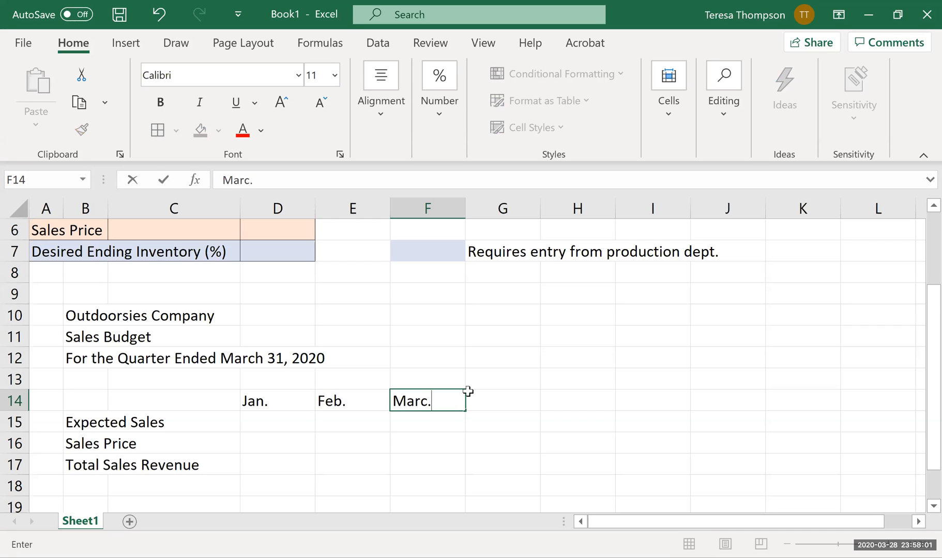
key(BackSpace)
key(BackSpace)
text(.)
key(Tab)
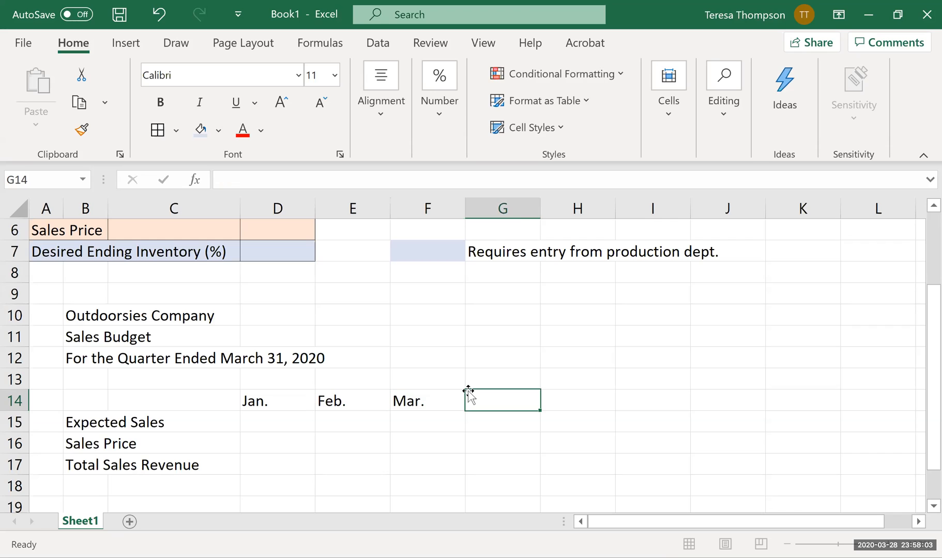
text(Total)
key(Return)
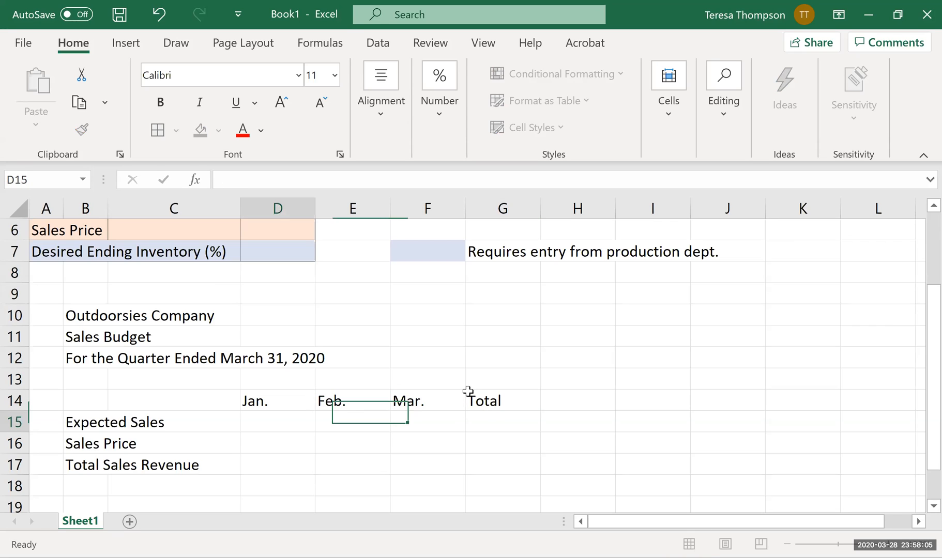
Center the month and total headings in D14:G14 and add a bottom border under them.
drag(296, 401, 484, 402)
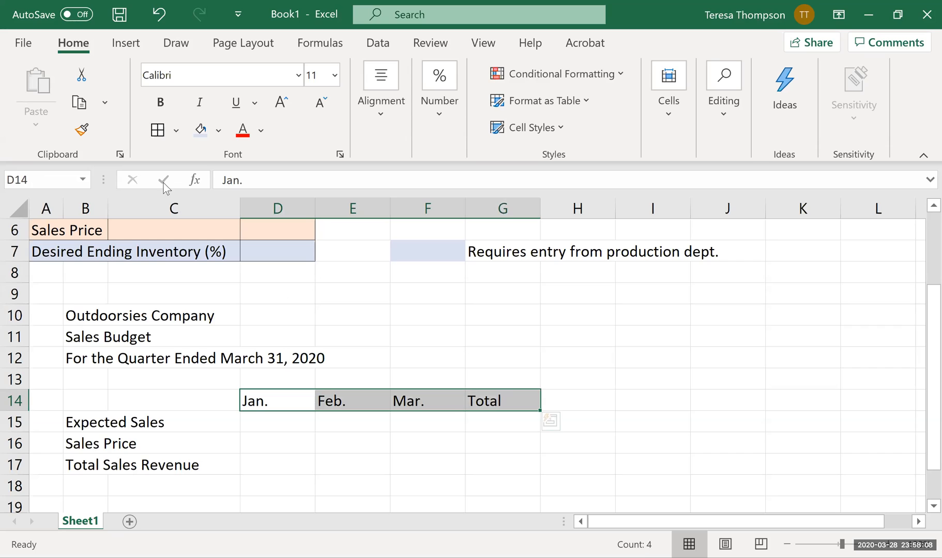
click(395, 82)
click(392, 209)
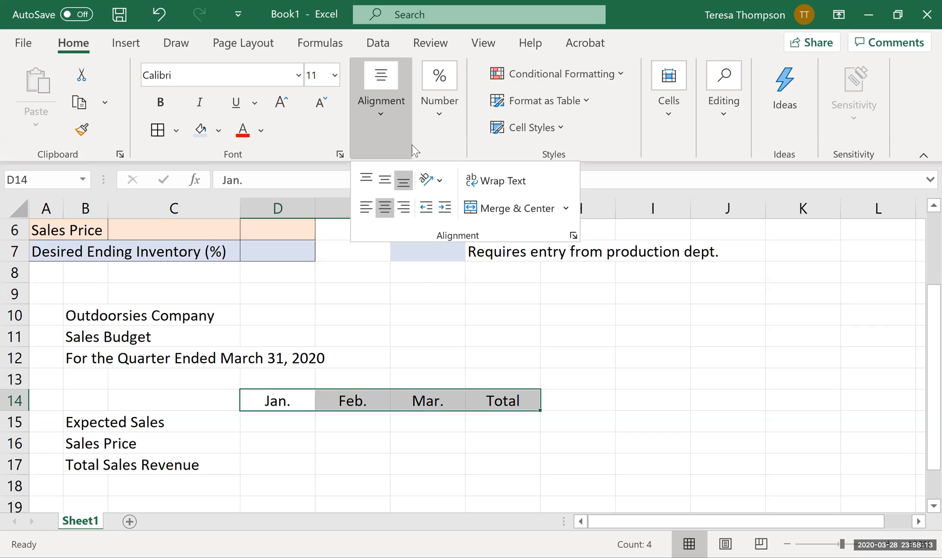
click(177, 130)
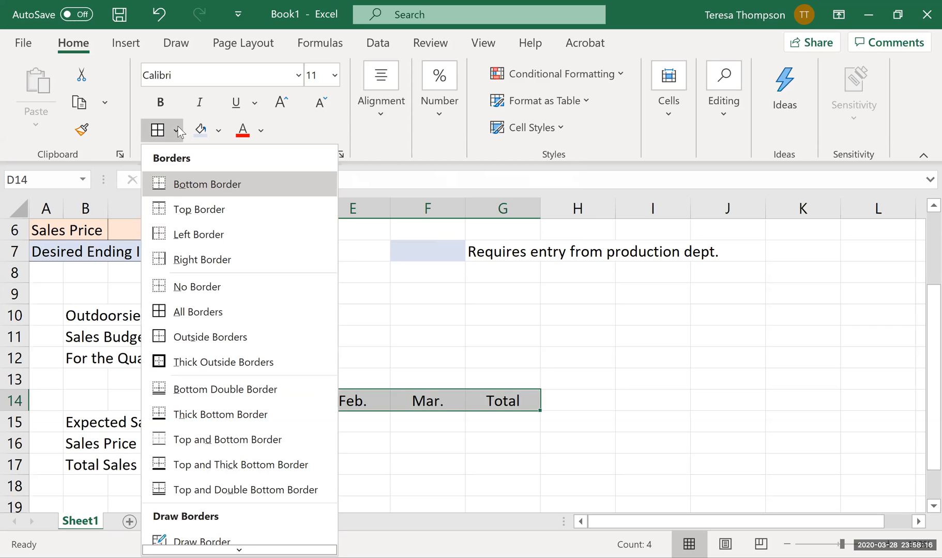
click(189, 192)
click(476, 330)
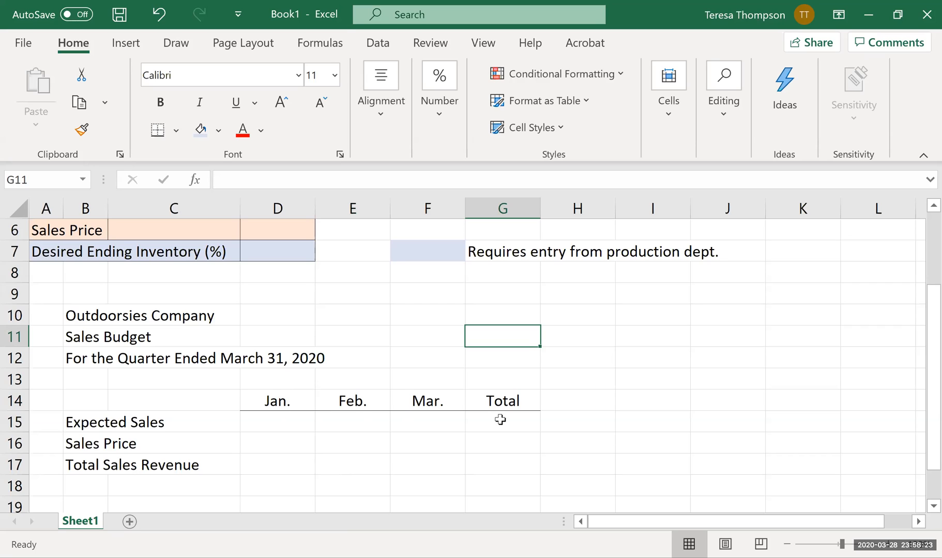
Merge and center the company name across B10:G10 and the Sales Budget title across B11:G11.
drag(73, 316, 519, 326)
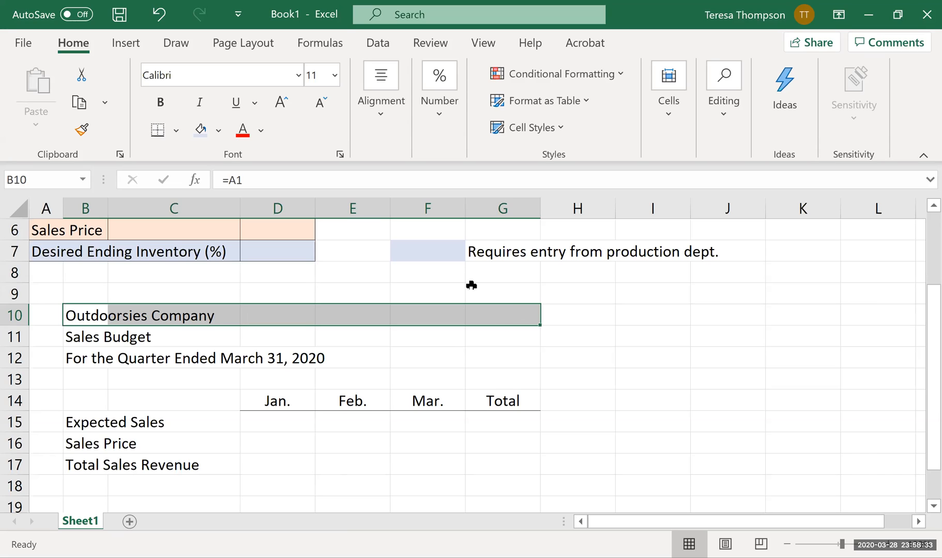
click(383, 130)
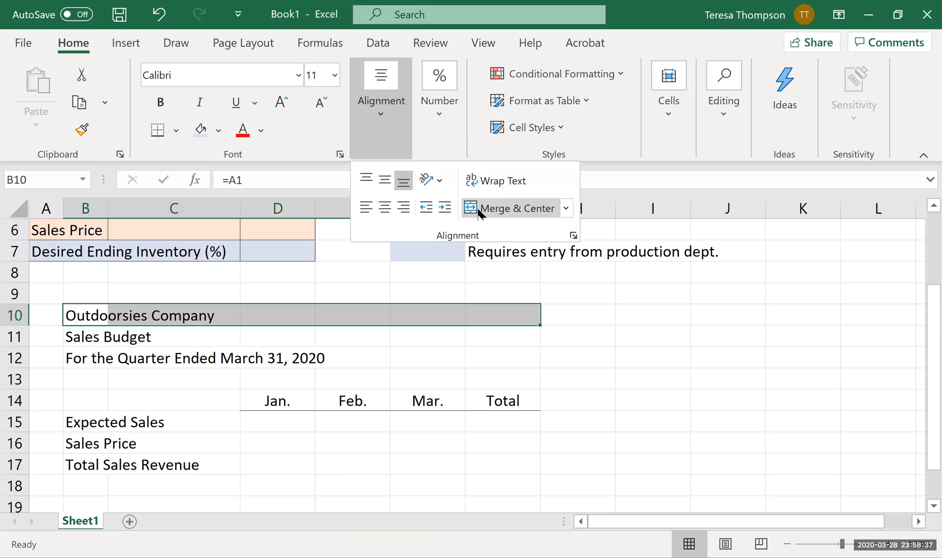
click(478, 211)
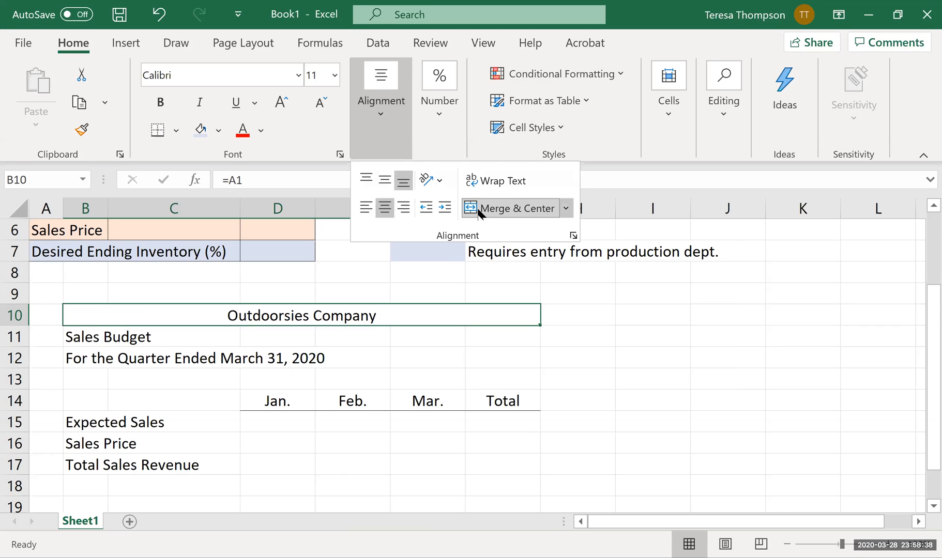
click(442, 329)
drag(78, 337, 492, 336)
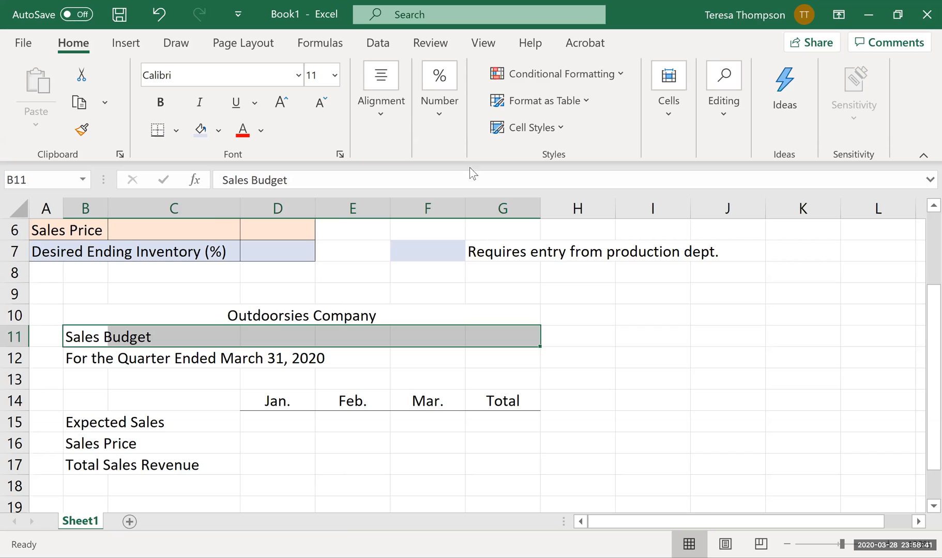
click(394, 116)
click(492, 210)
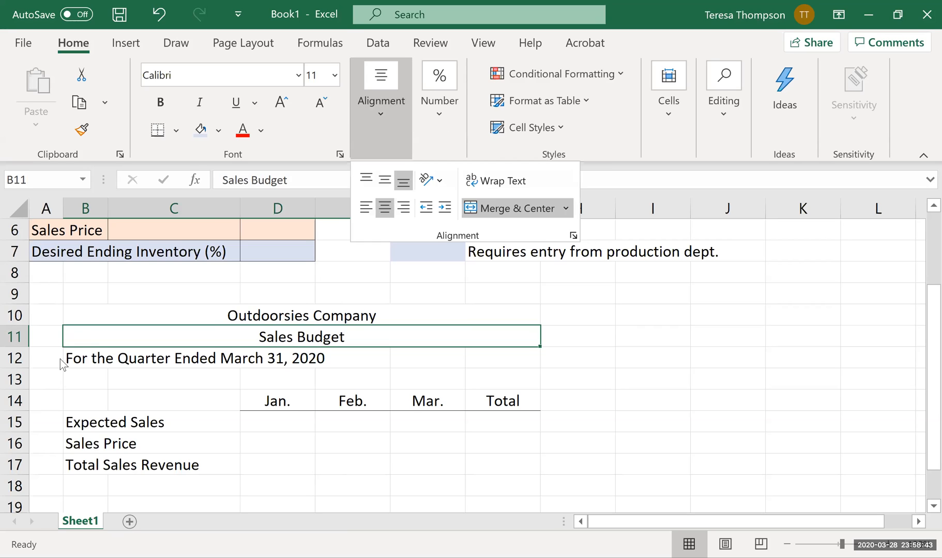
Copy the merged and centered format of the Sales Budget title to the quarter line across B12:G12.
drag(75, 361, 482, 362)
click(337, 339)
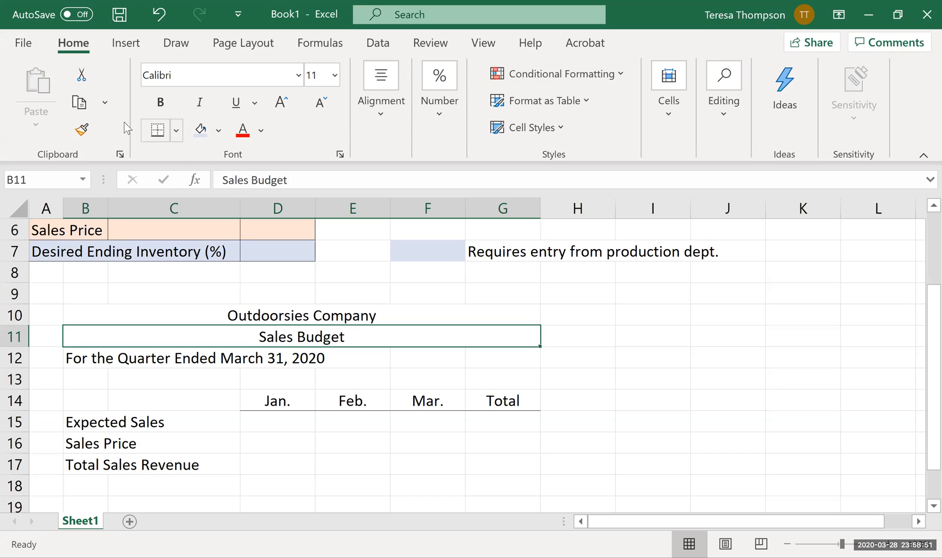
click(83, 129)
drag(93, 359, 523, 359)
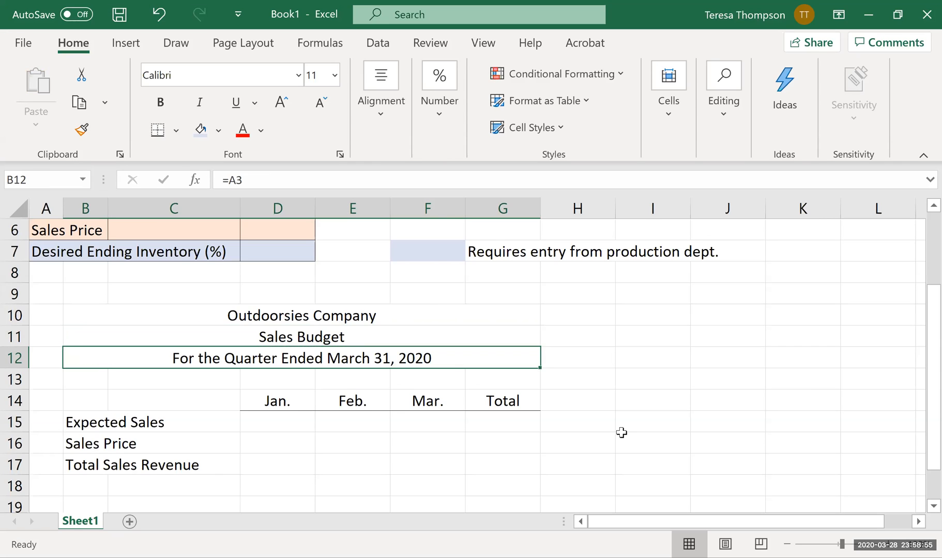
Add an outside border around the three-line title block in B10:G12.
drag(358, 321, 351, 362)
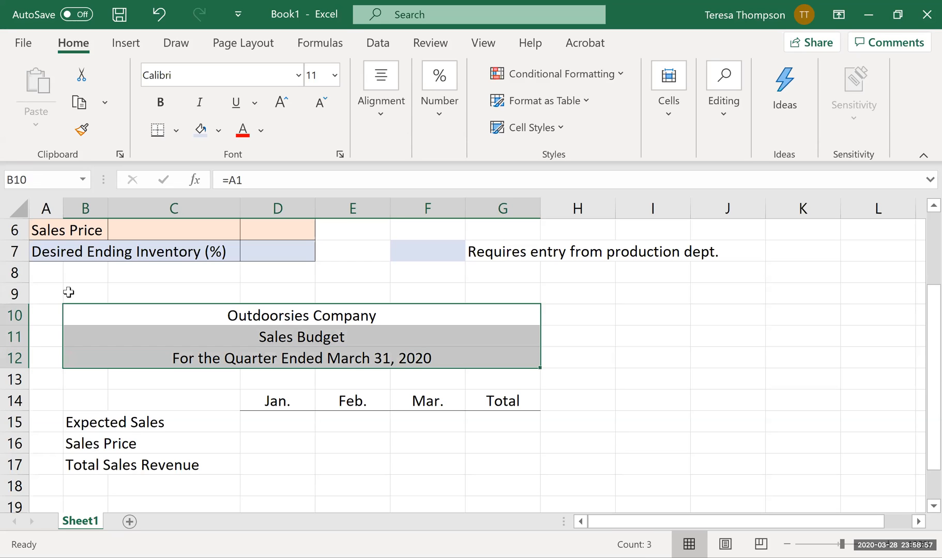
click(178, 130)
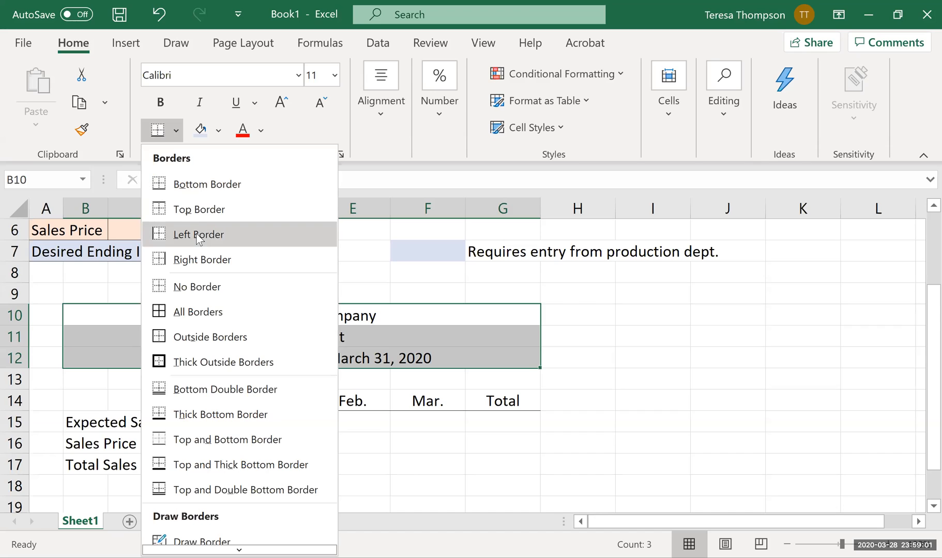
click(211, 316)
Put a thick outside border around the whole sales budget in B10:G18 and reduce the height of row 18.
drag(211, 315, 195, 465)
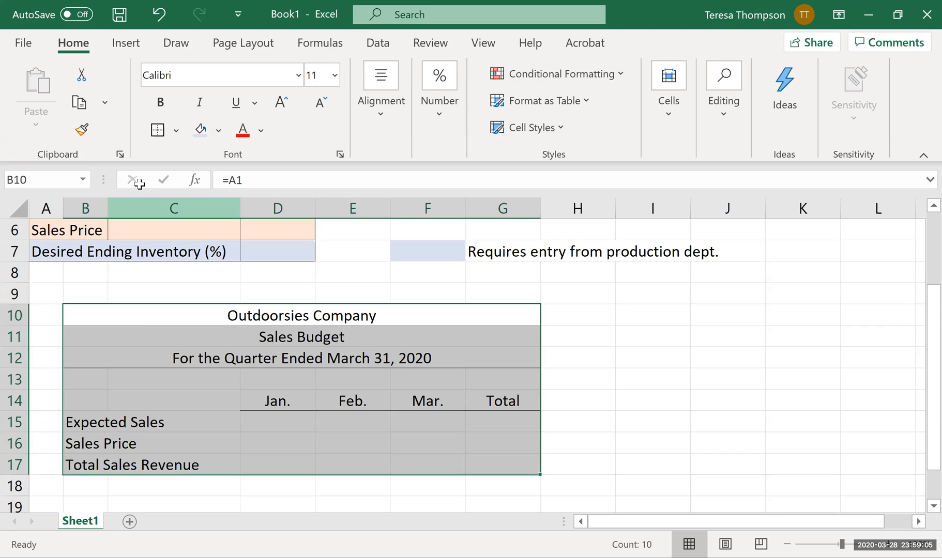
click(143, 312)
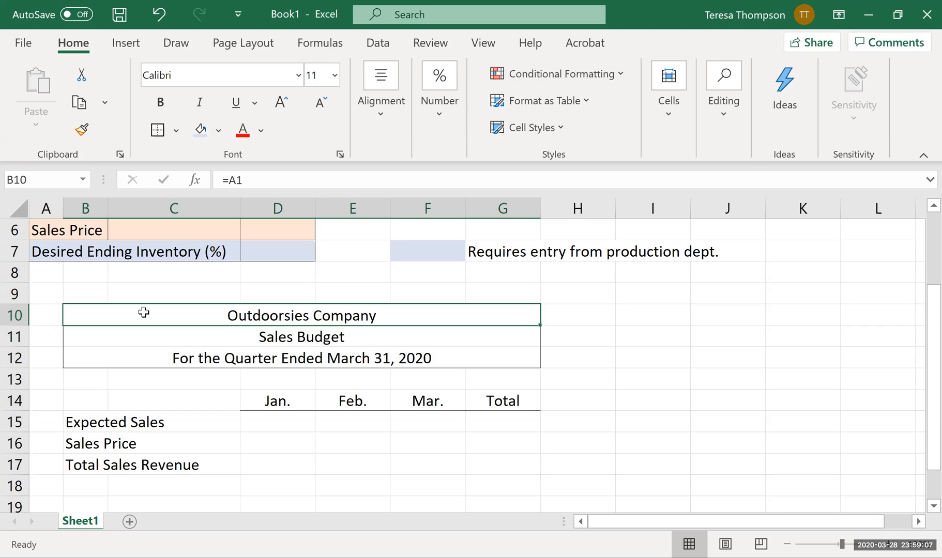
drag(143, 313, 135, 479)
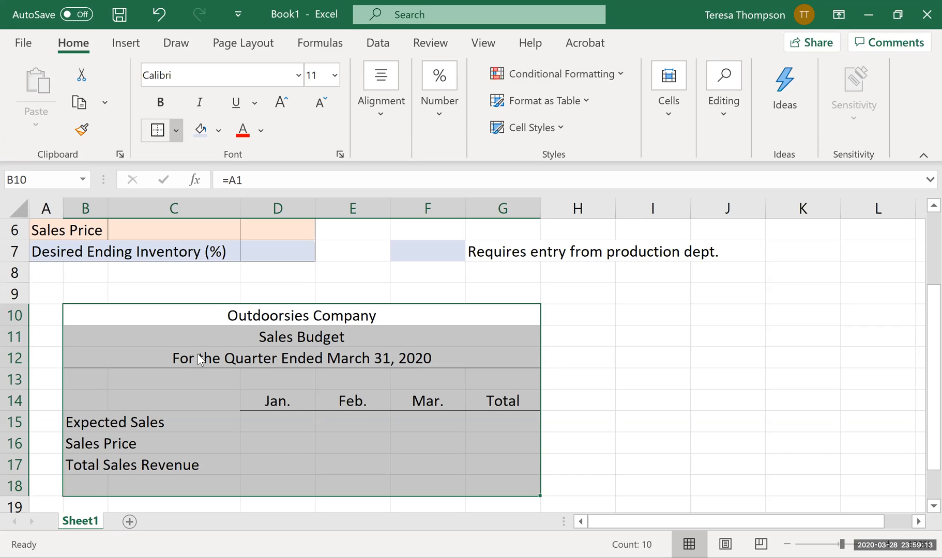
click(585, 395)
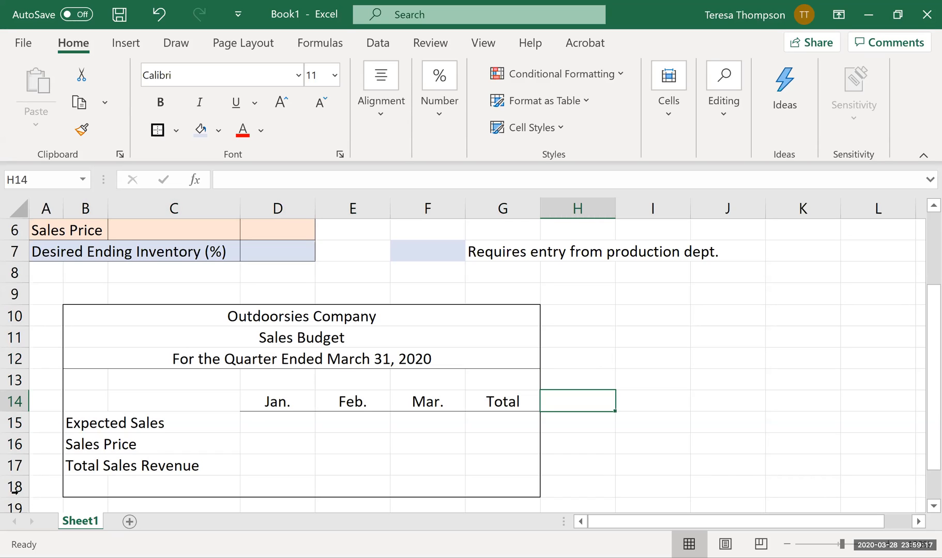
drag(15, 497, 14, 488)
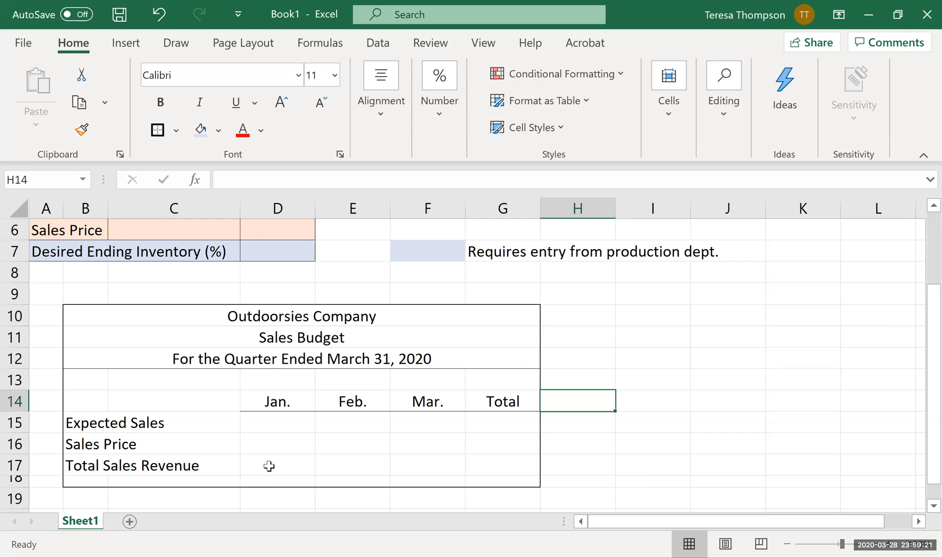
drag(11, 485, 11, 483)
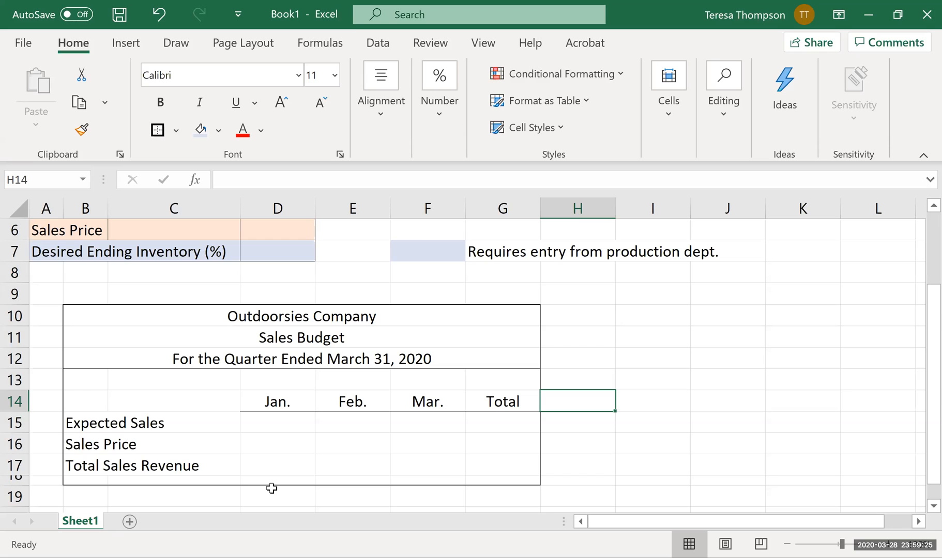
Insert a blank row above the Expected Sales input row in row 5.
click(307, 423)
scroll(568, 496, up, 2)
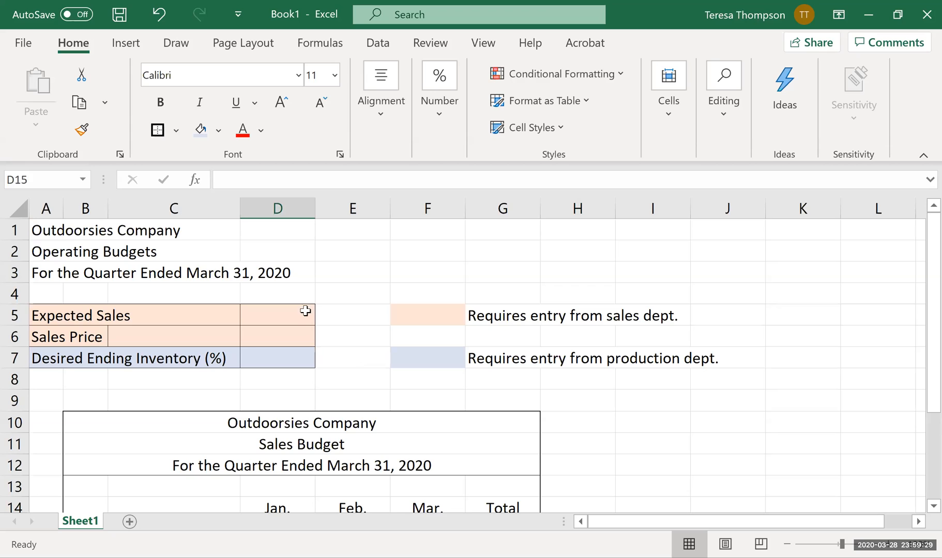
click(301, 310)
scroll(366, 347, down, 1)
scroll(377, 365, up, 1)
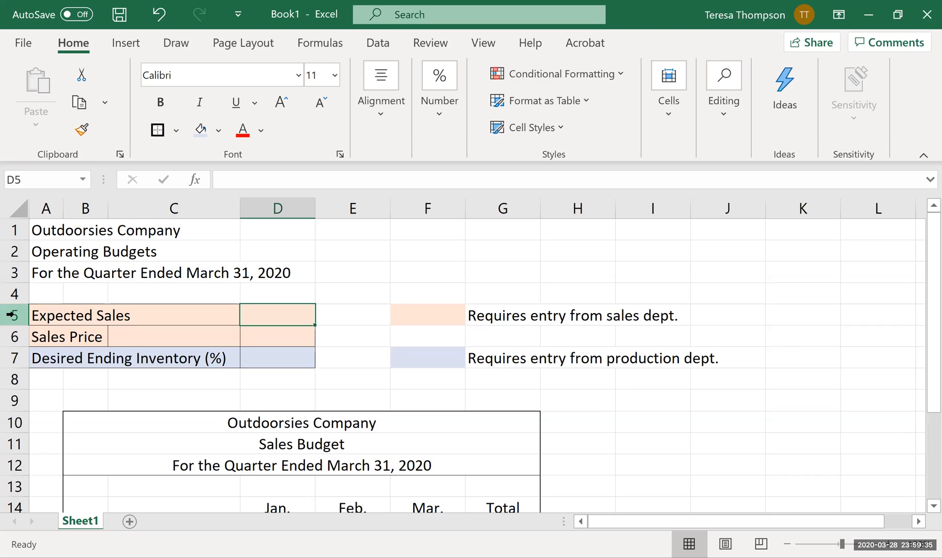
click(352, 340)
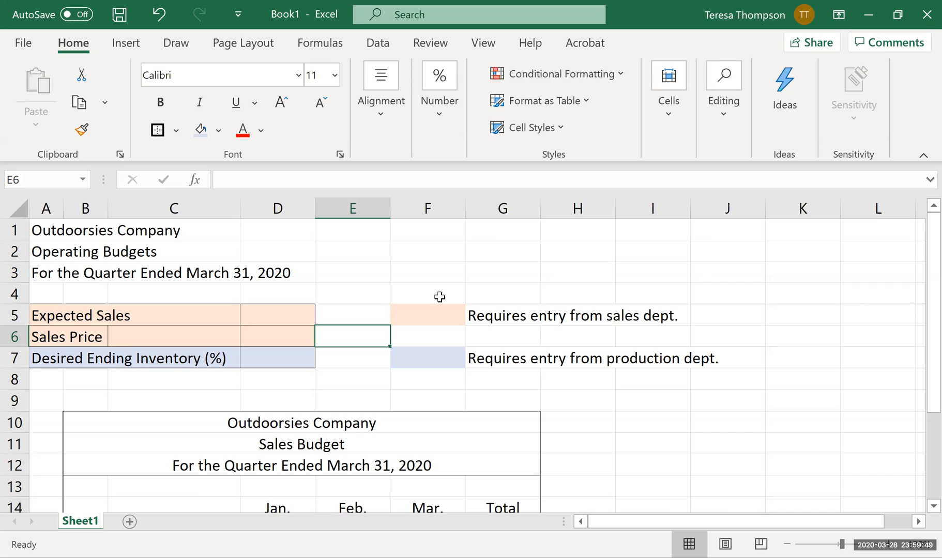
click(16, 314)
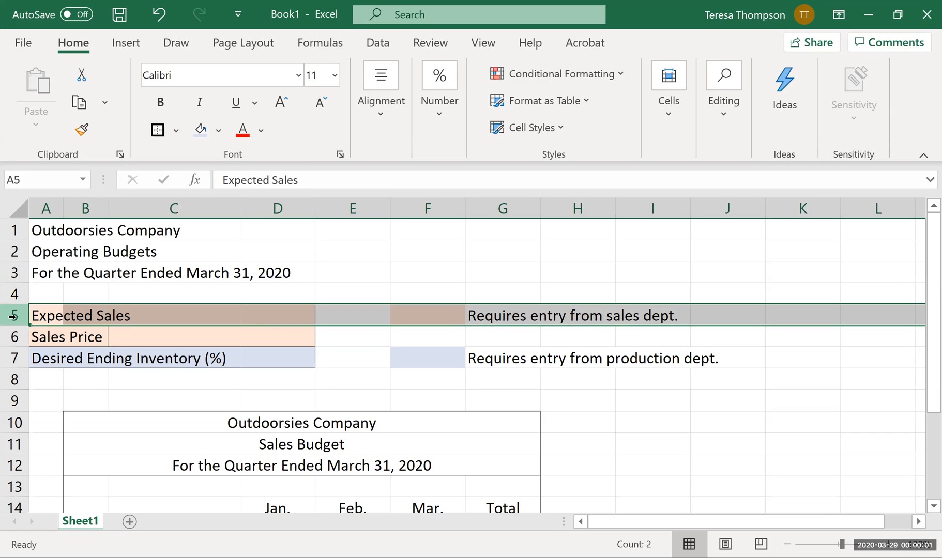
right_click(13, 316)
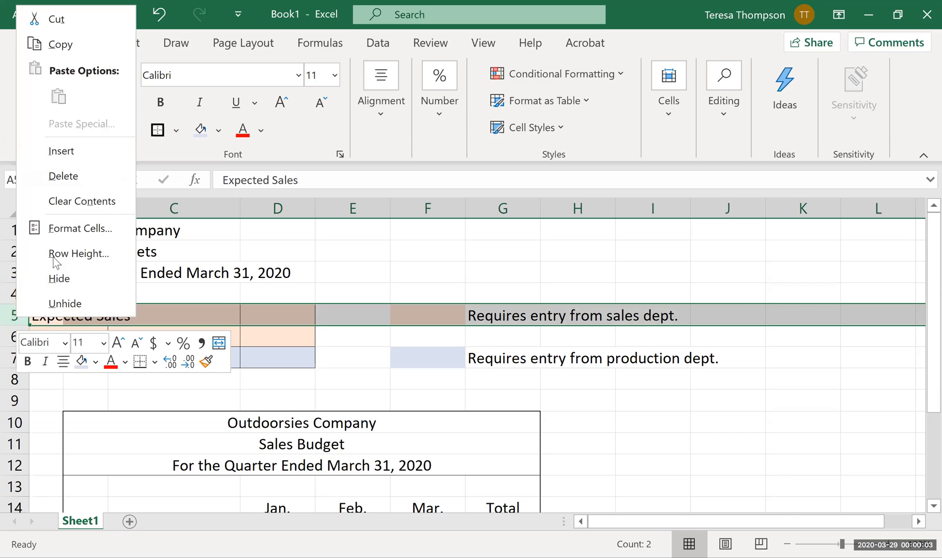
click(46, 151)
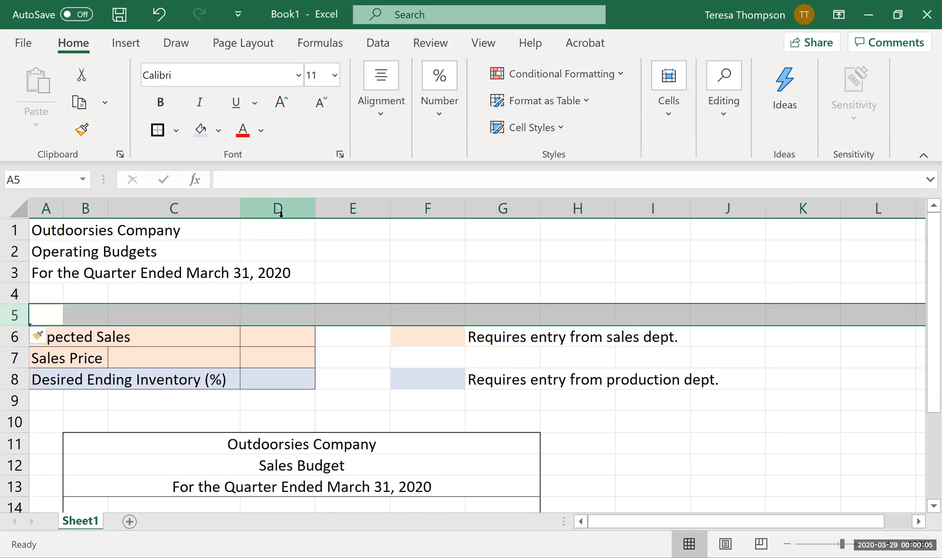
Enter the column headings Jan. in D5 and Feb. in E5 above the inputs.
click(272, 353)
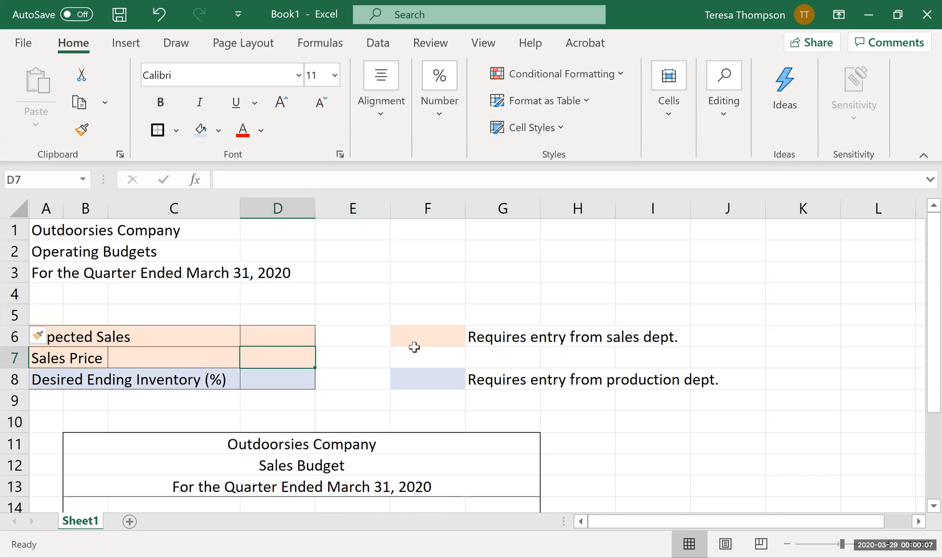
click(288, 319)
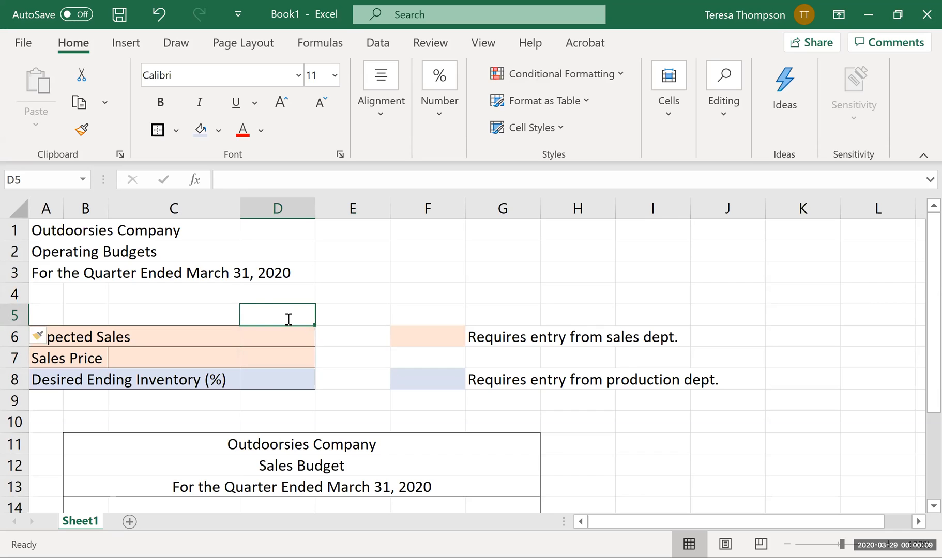
text(Jan.)
key(Tab)
text(Feb.)
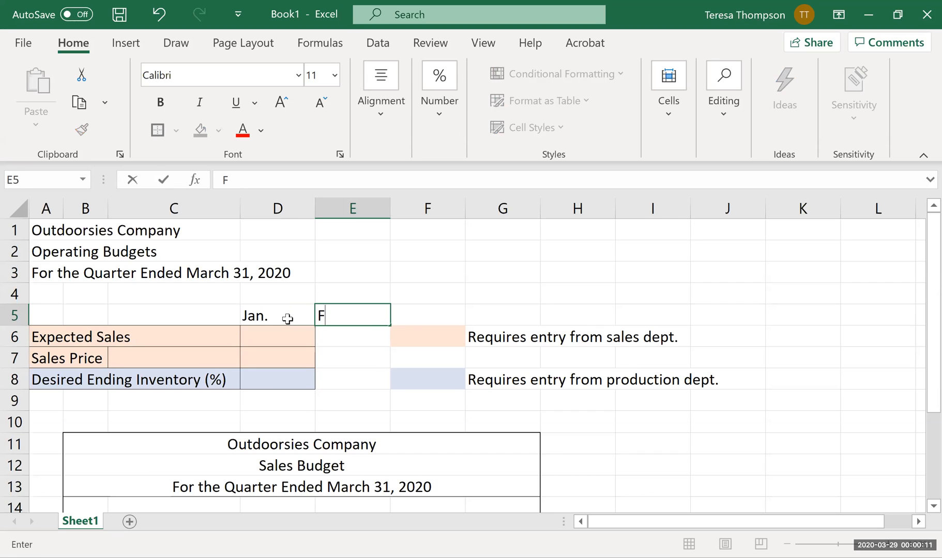
key(Tab)
Move the colour-code legend for the sales and production departments from F6:G8 to I6:J8.
key(Down)
key(shift+Down)
key(shift+Down)
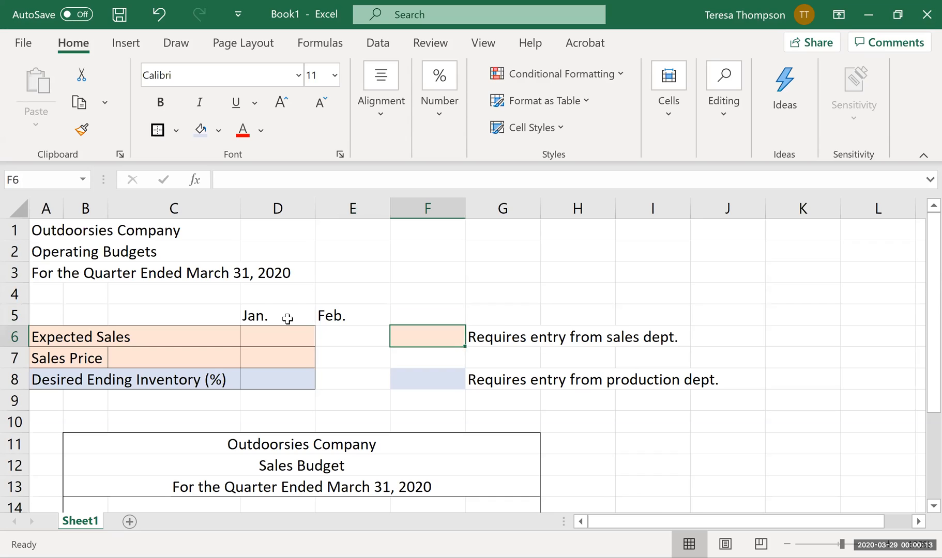
key(Up)
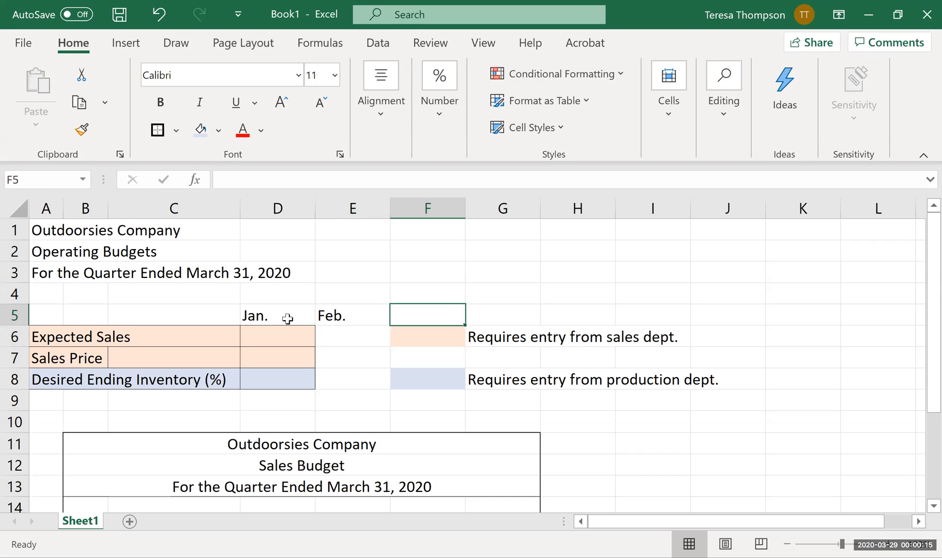
key(Down)
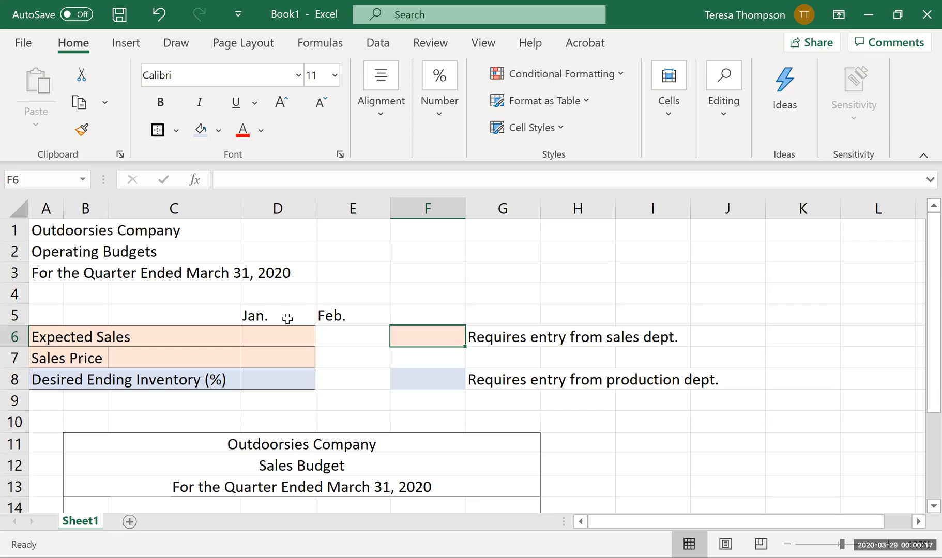
key(shift+Down)
key(shift+Down)
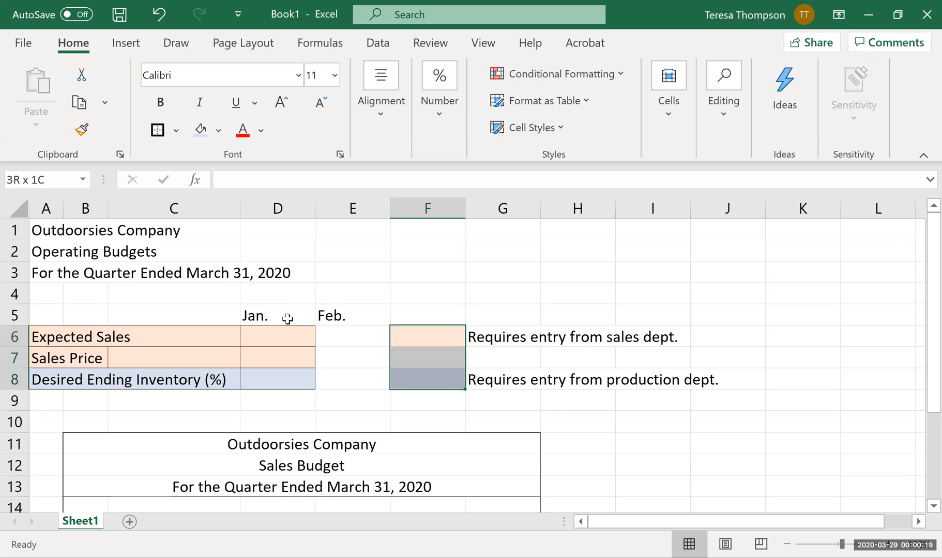
key(shift+Right)
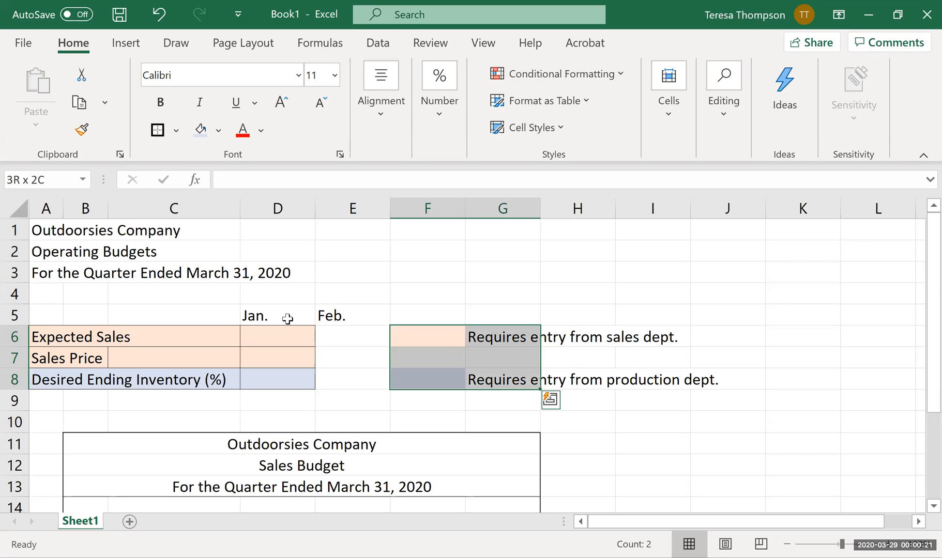
key(ctrl+c)
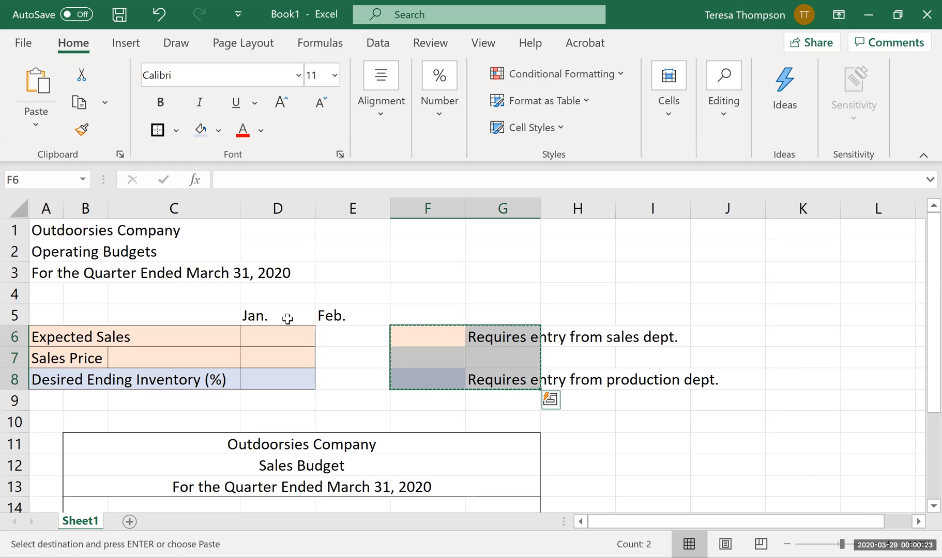
key(Right)
key(Right)
key(Right)
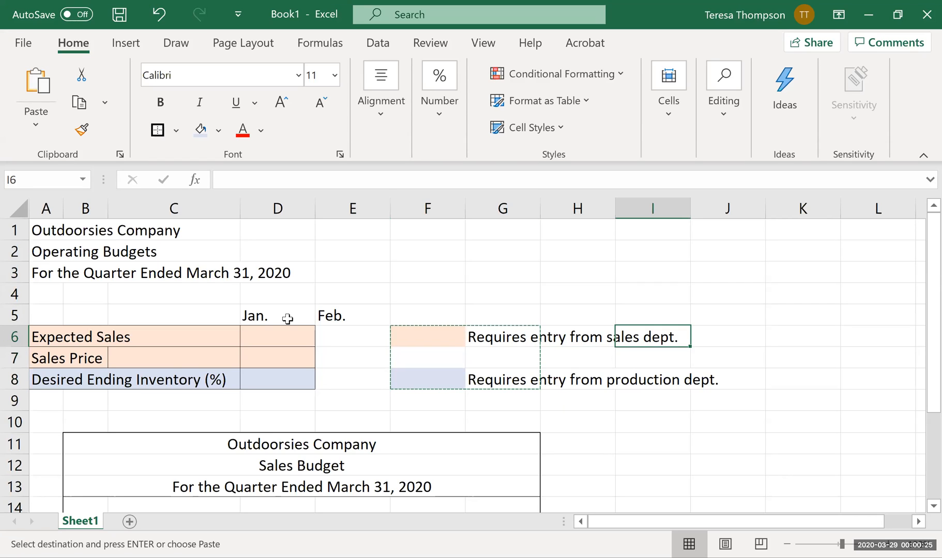
key(ctrl+v)
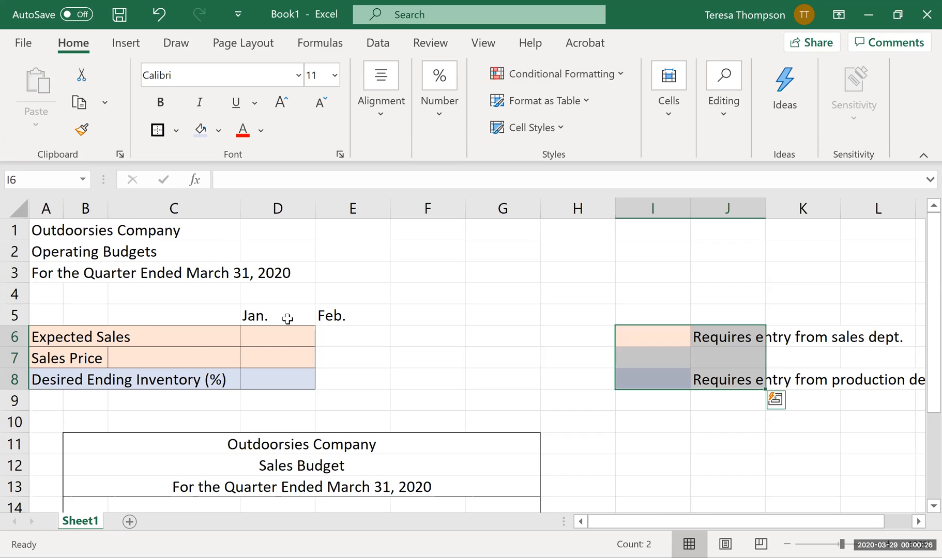
click(611, 345)
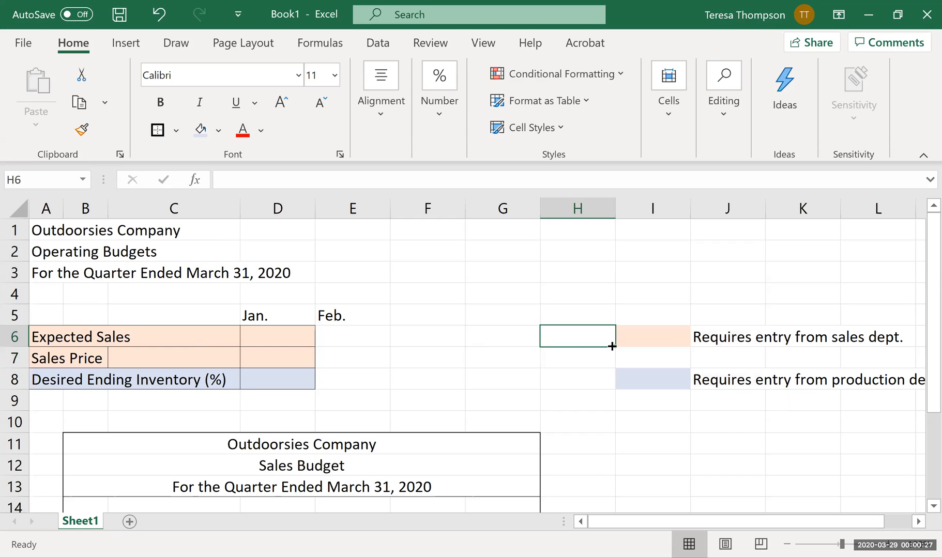
Set the print area's right boundary after column H in Page Break Preview and return to the Normal view.
click(499, 43)
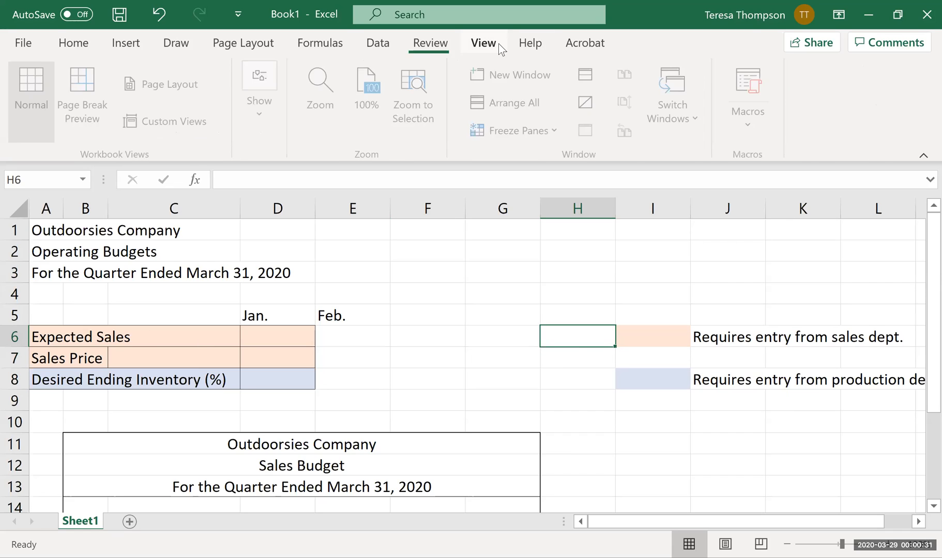
click(62, 102)
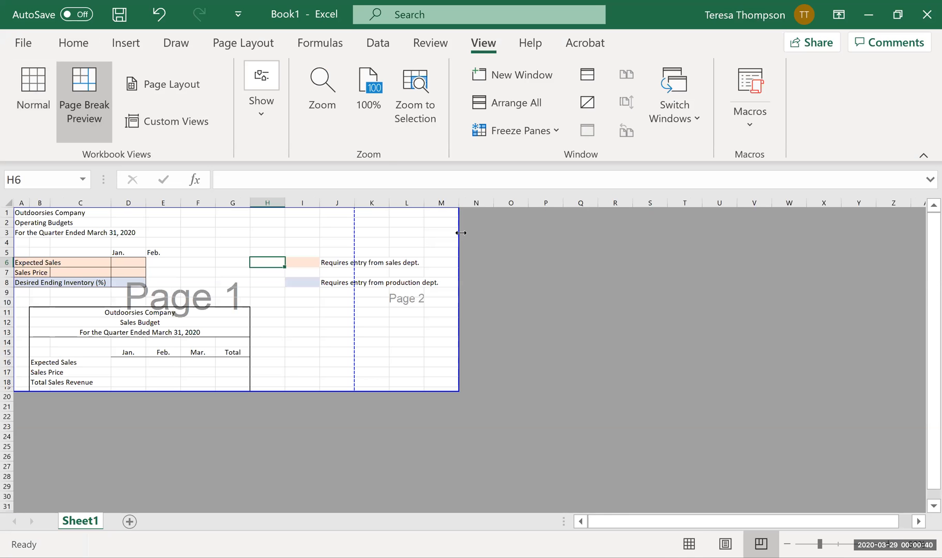
drag(461, 233, 289, 236)
click(399, 314)
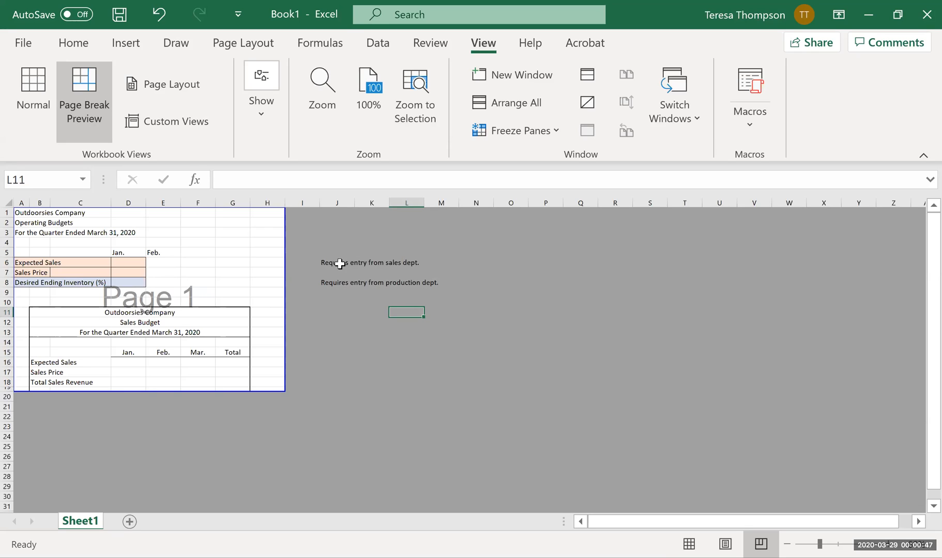
click(40, 99)
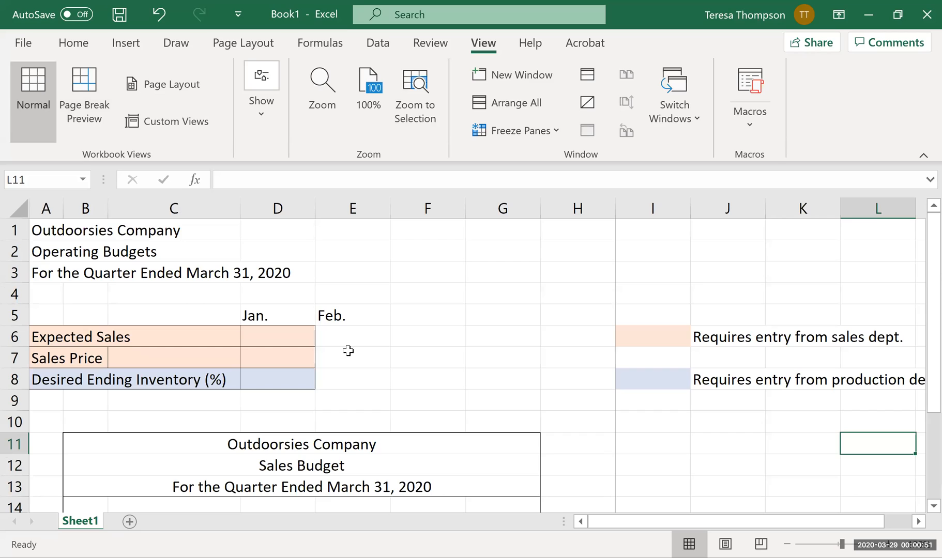
Centre the month headings across D5:F5.
drag(292, 317, 413, 315)
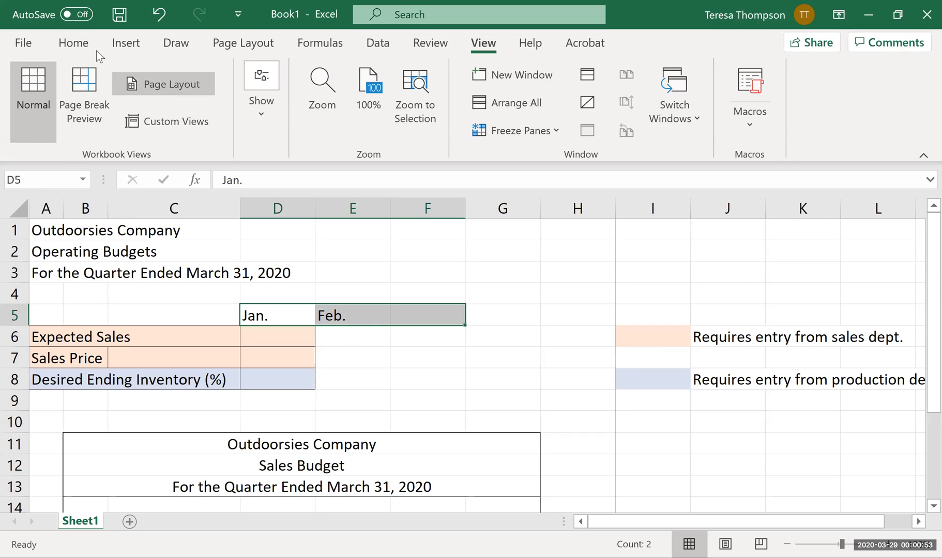
click(73, 43)
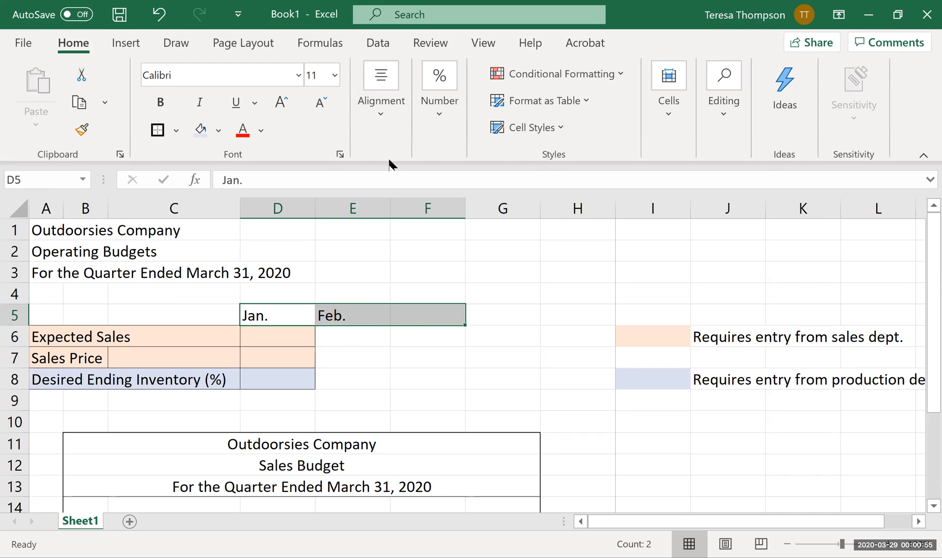
click(398, 116)
click(385, 211)
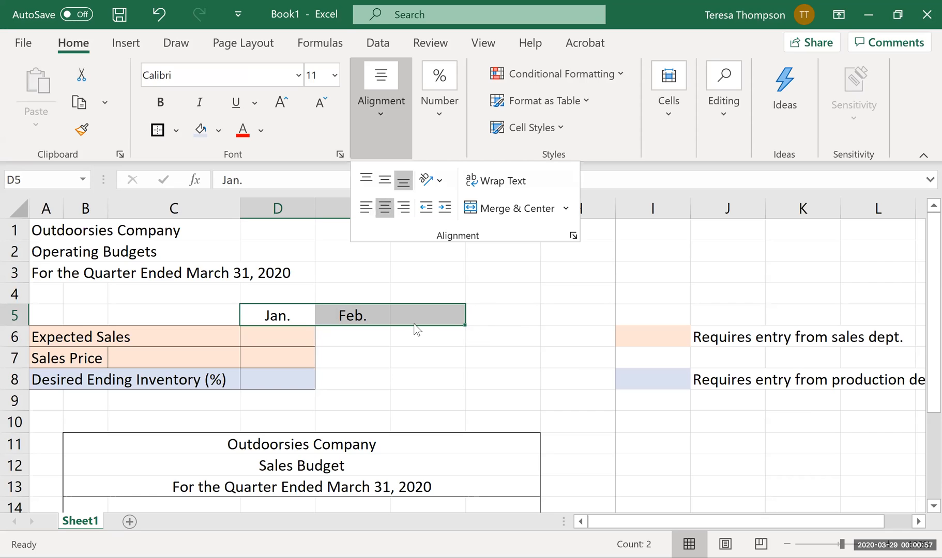
Enter the column heading Mar. in F5.
click(416, 320)
text(Marc.)
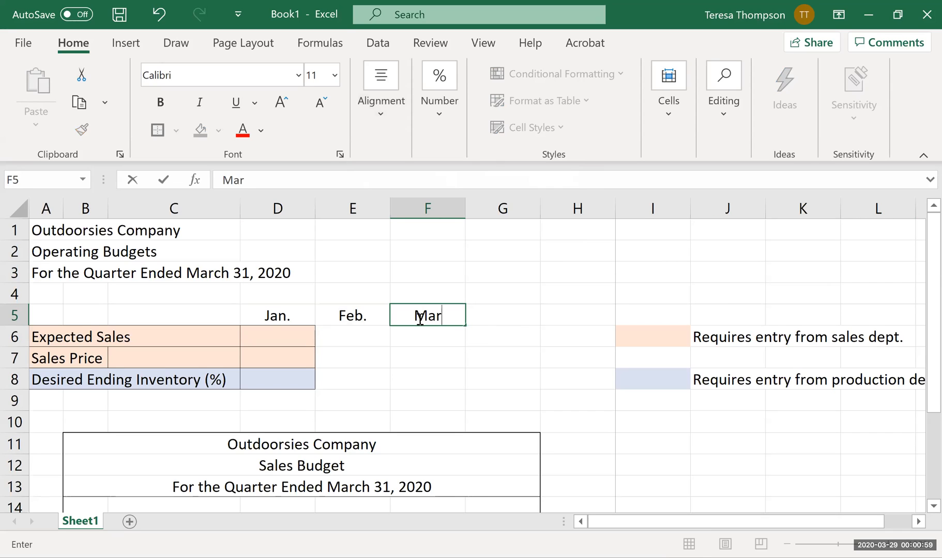
key(BackSpace)
key(BackSpace)
text(.)
key(Return)
Underline the three month headings in D5:F5.
click(419, 318)
key(shift+Left)
key(shift+Left)
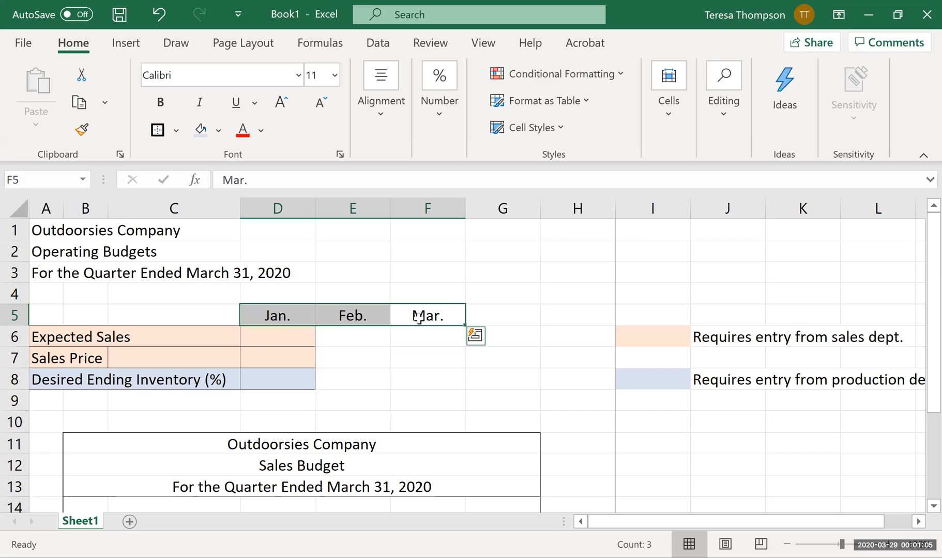
key(ctrl+u)
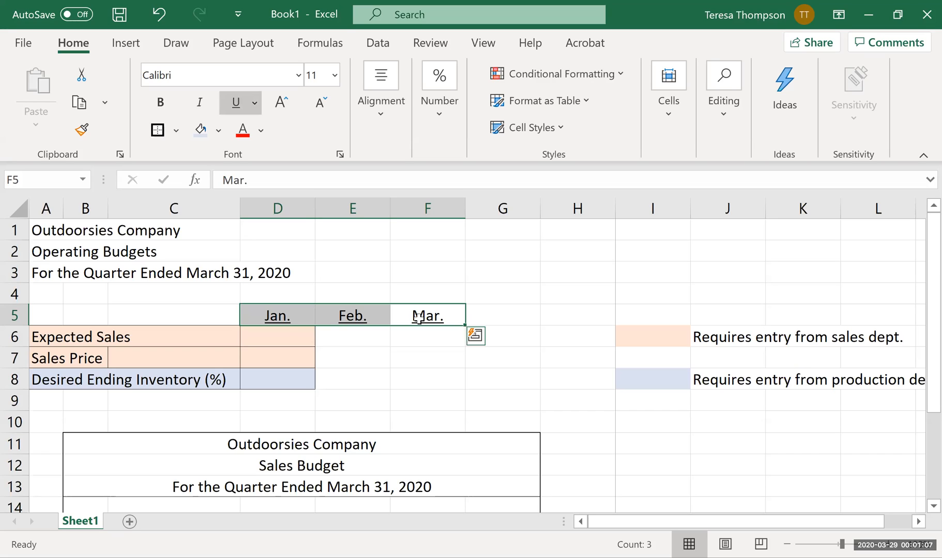
Copy the colour-coded January input cells D6:D8 to the February and March columns in E6:F8.
key(Down)
key(Left)
key(Left)
key(shift+Down)
key(shift+Down)
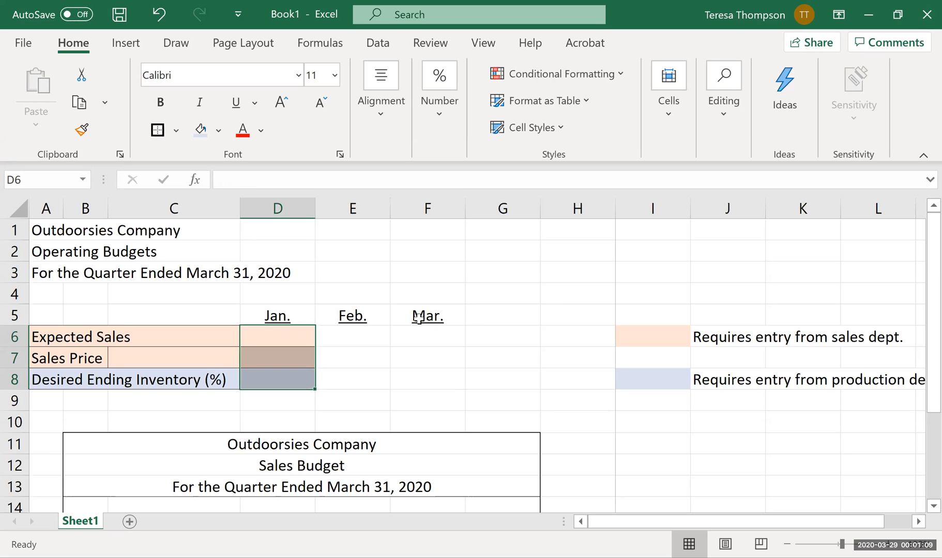
key(ctrl+c)
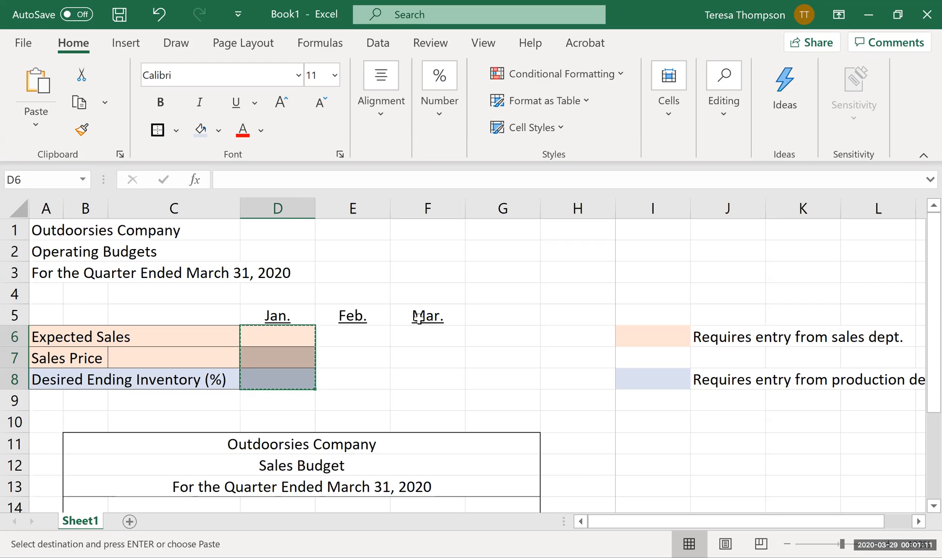
key(Right)
key(shift+Right)
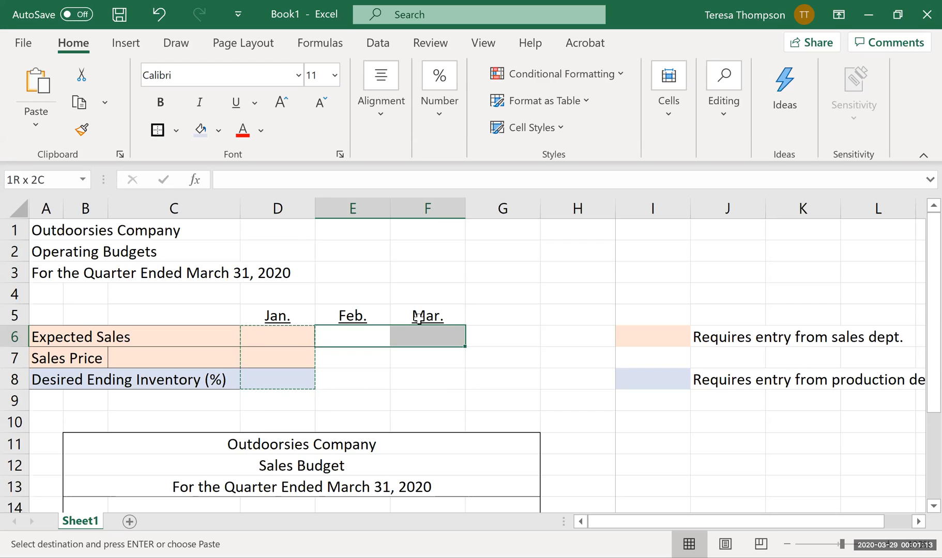
key(shift+Down)
key(shift+Down)
key(ctrl+v)
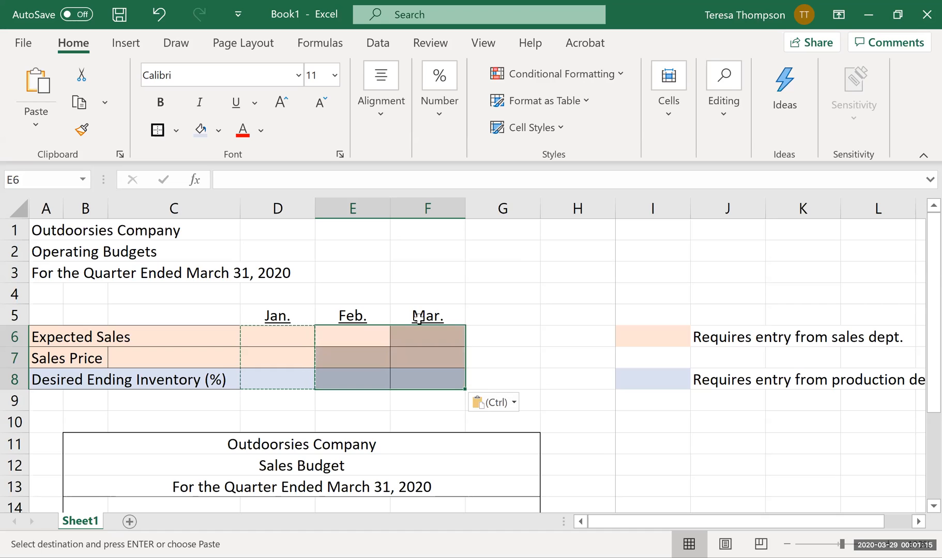
click(515, 294)
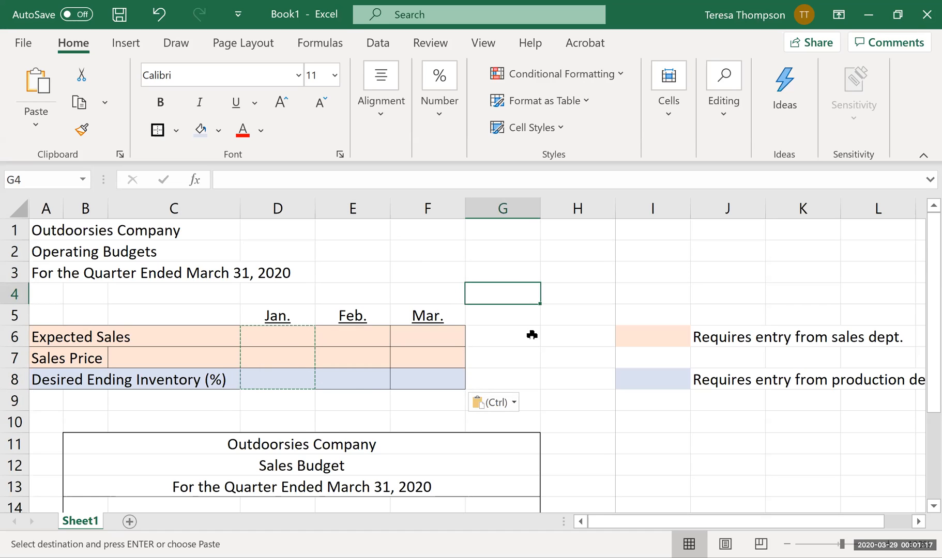
Add a bottom border under the sales budget's Sales Price row in D17:G17.
scroll(537, 339, down, 1)
click(308, 278)
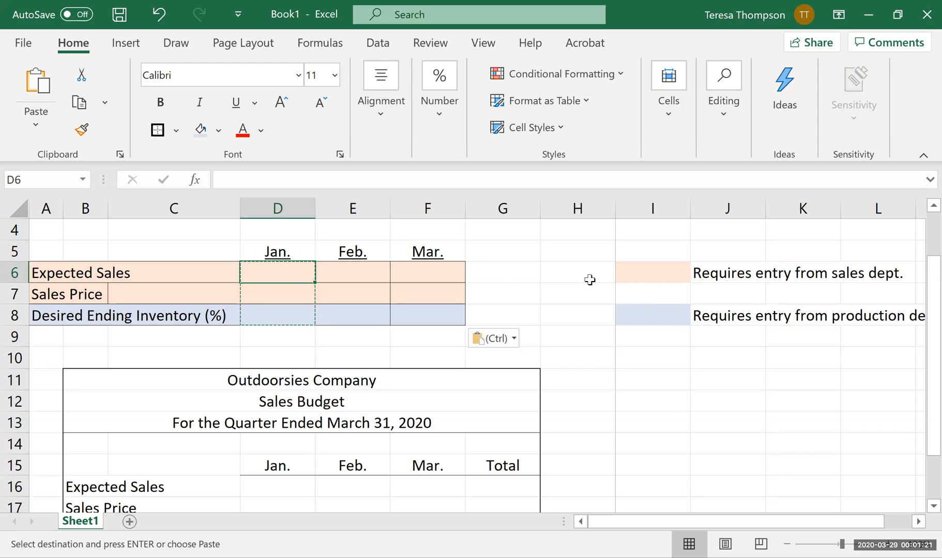
scroll(538, 444, down, 1)
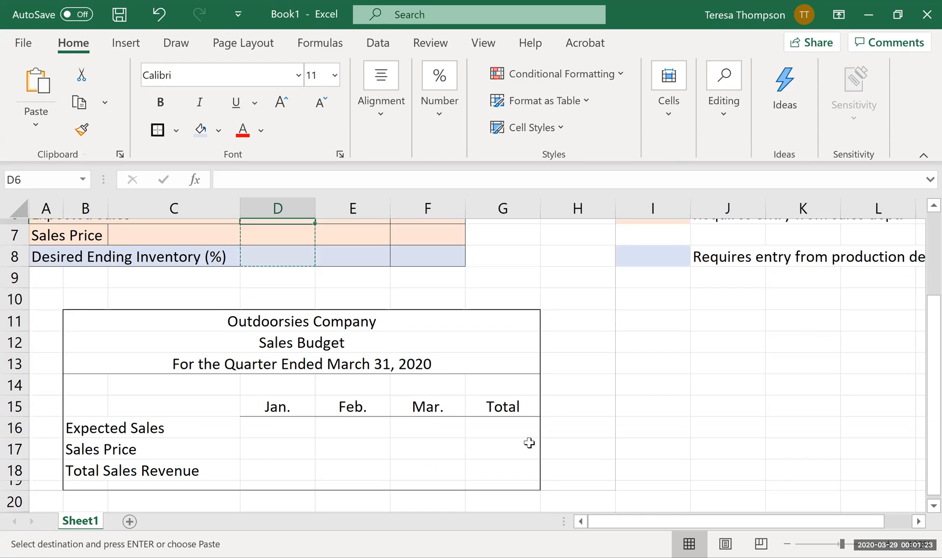
click(305, 427)
click(377, 423)
key(Right)
key(Right)
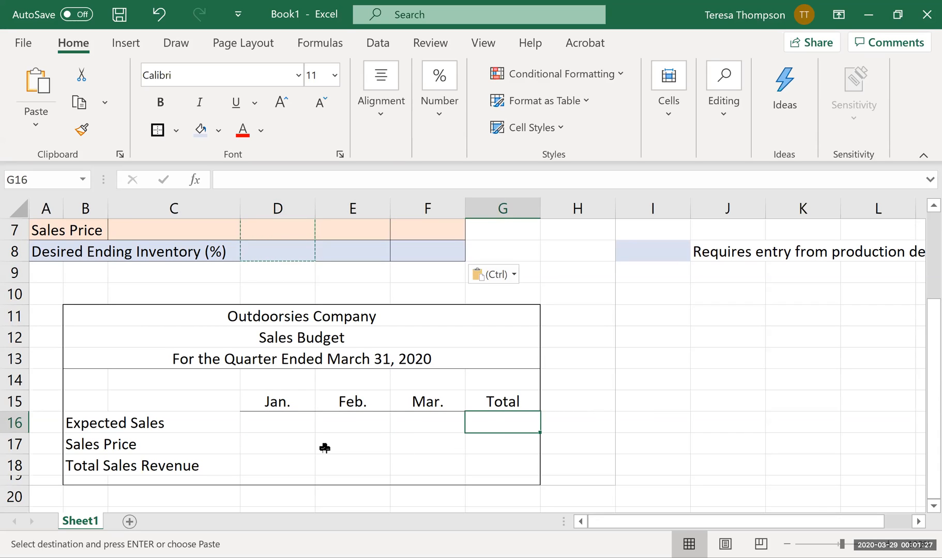
drag(294, 449, 475, 442)
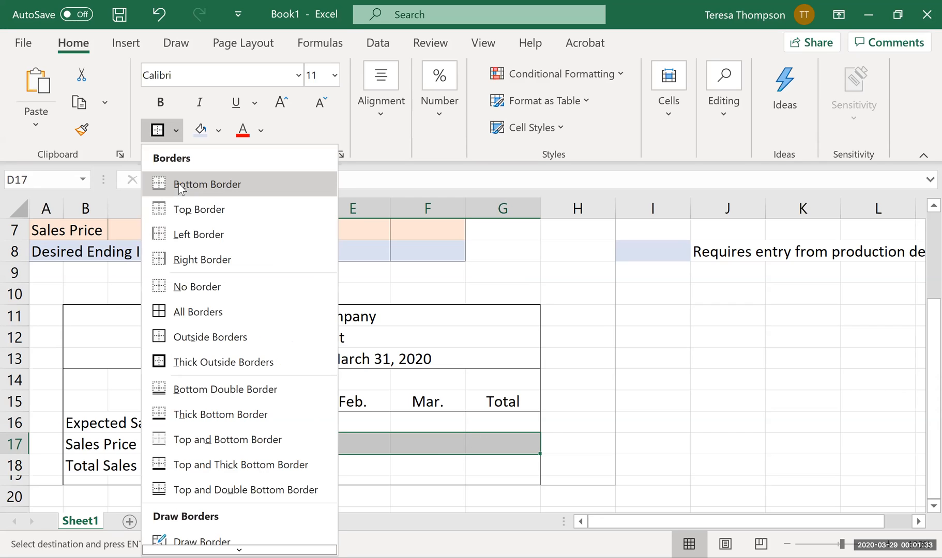
click(178, 184)
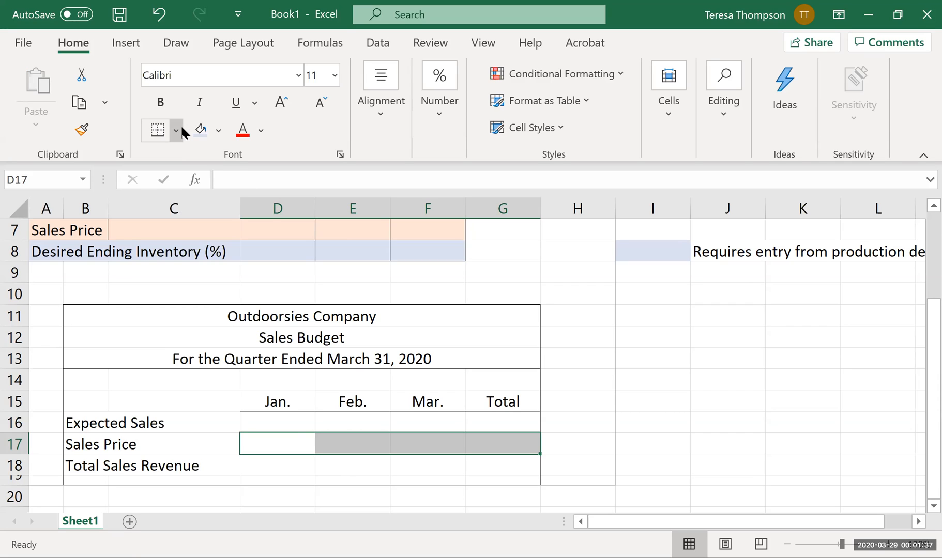
Apply a bottom double border to the Total Sales Revenue row in D18:G18.
drag(293, 463, 494, 462)
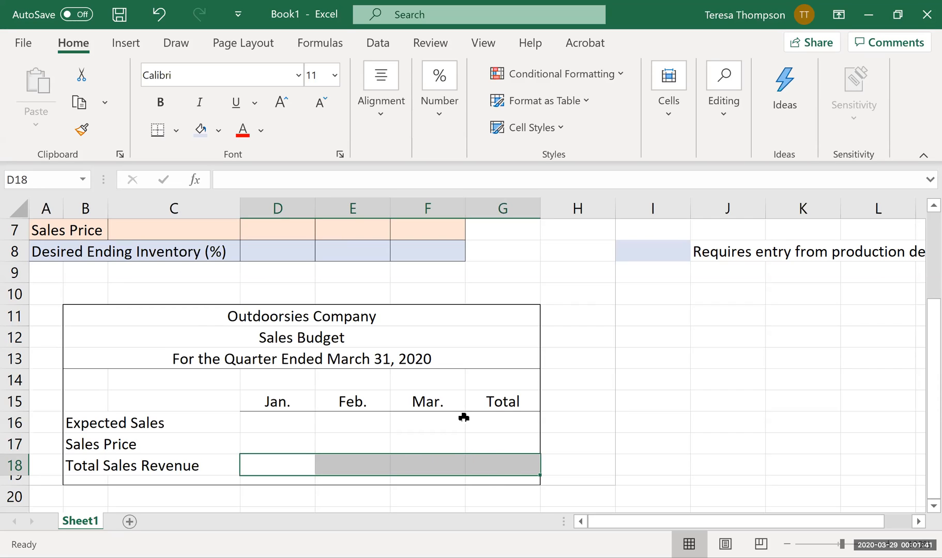
click(177, 130)
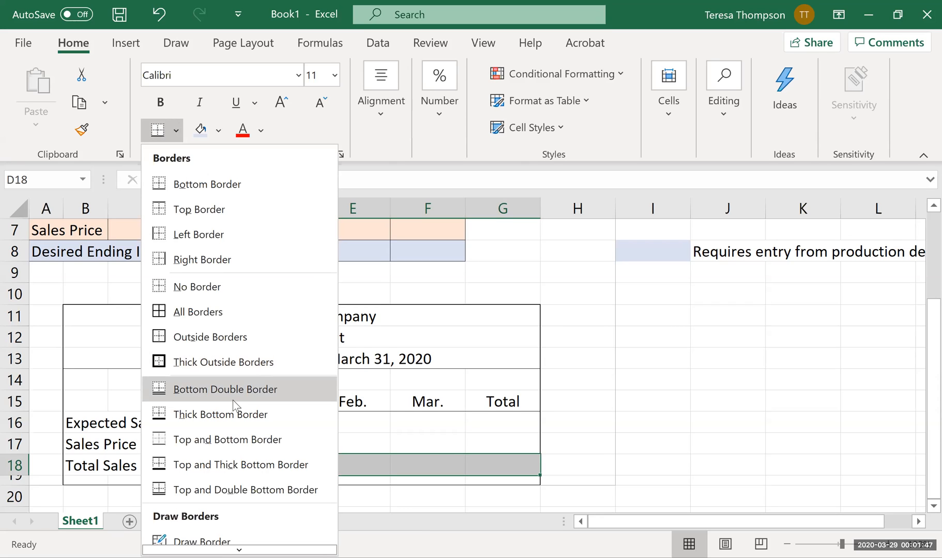
click(233, 400)
click(432, 445)
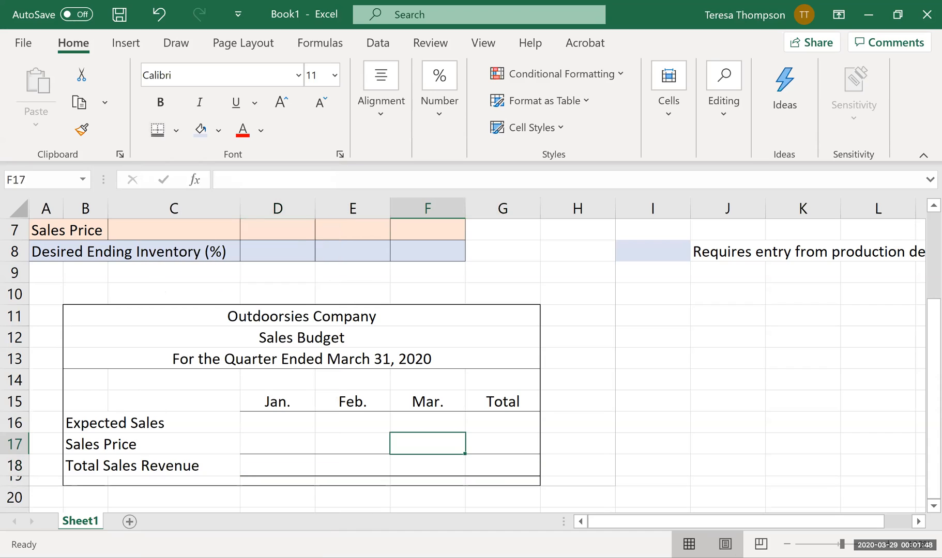
click(653, 431)
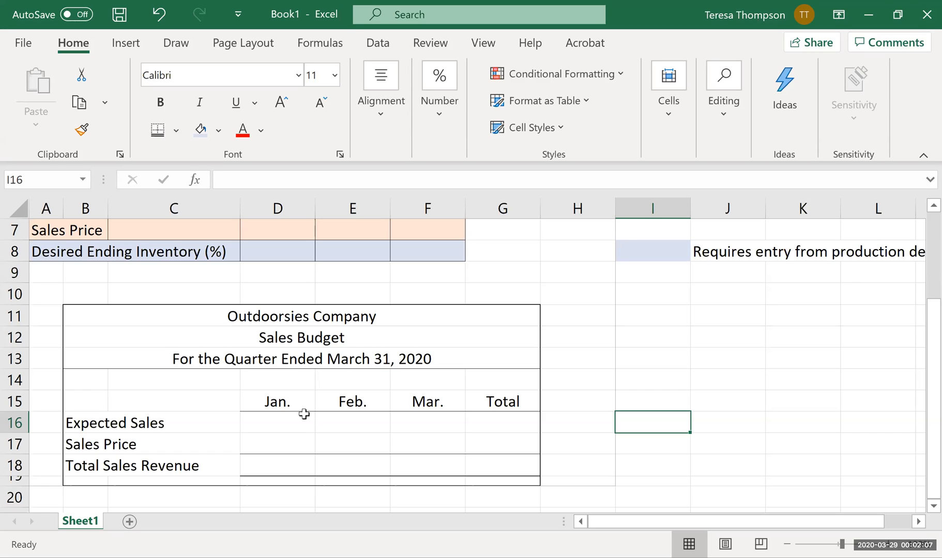
Format D17:G18 in the sales budget with the dollar Accounting format and reduce the displayed decimal places.
drag(305, 439, 480, 455)
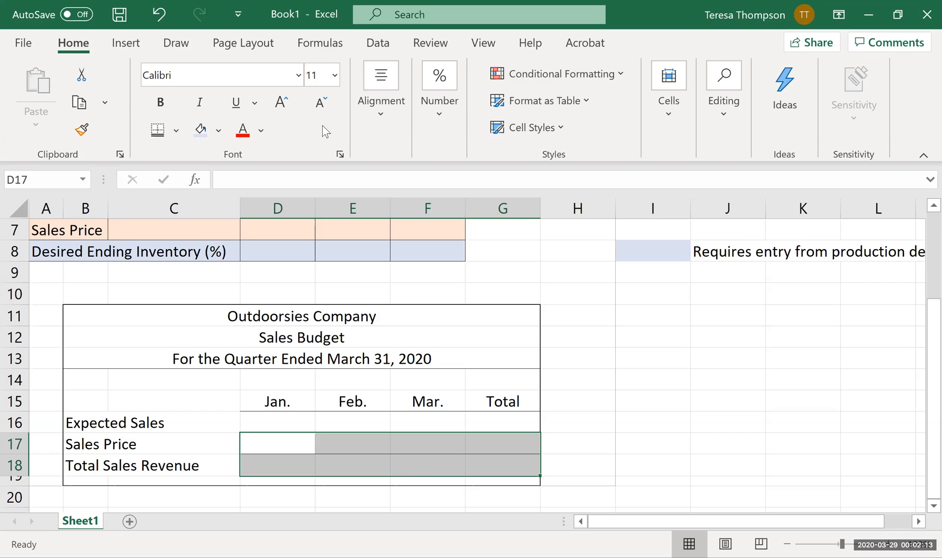
click(428, 115)
click(429, 208)
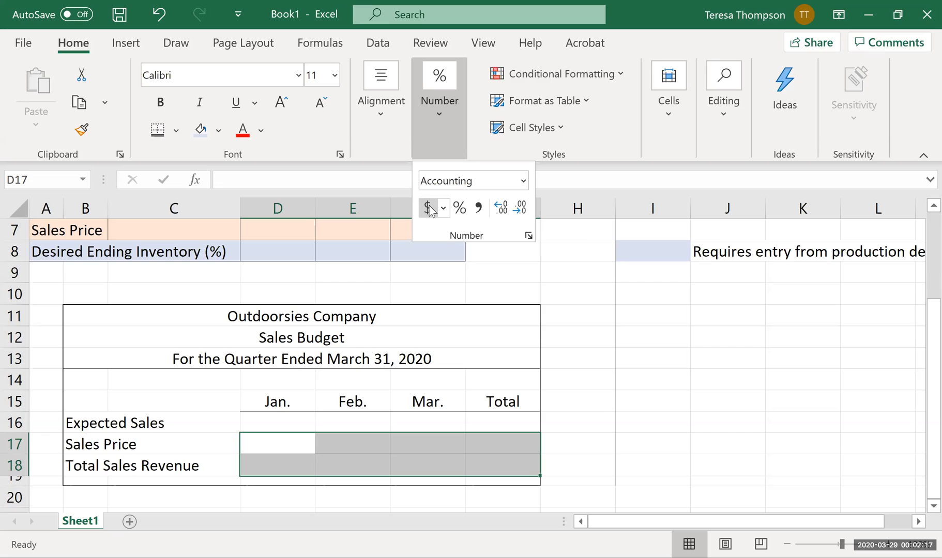
click(518, 209)
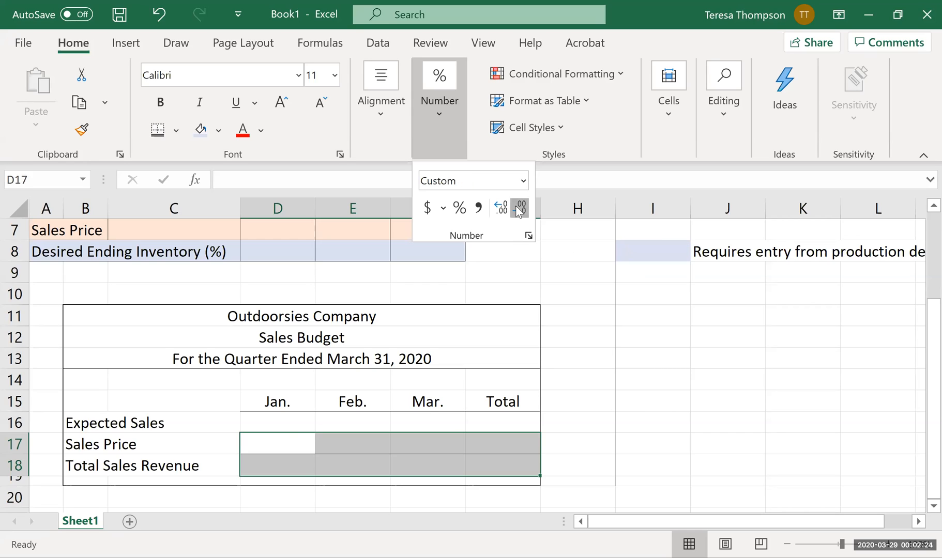
click(280, 428)
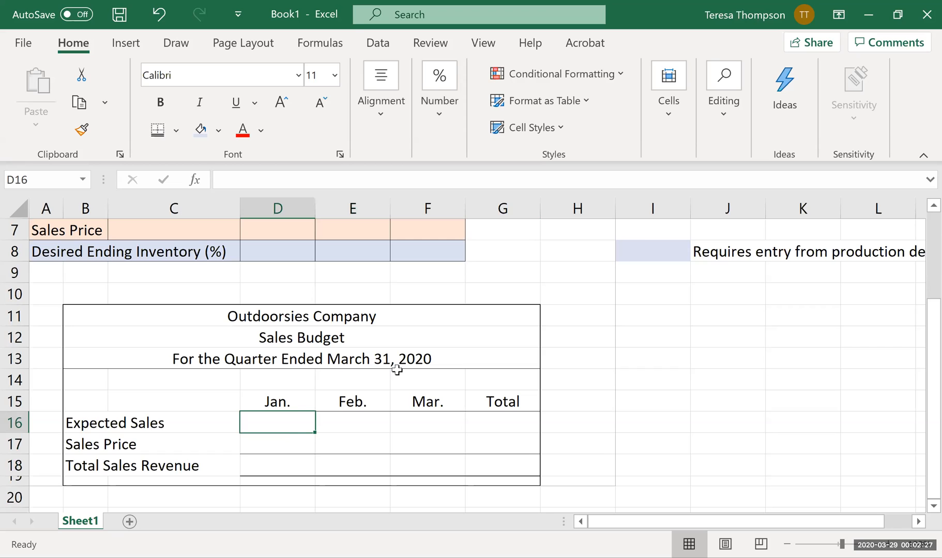
Examine the monthly Expected Sales and Sales Price input cells in rows 6 and 7 that correspond to the sales budget rows.
scroll(571, 489, up, 1)
scroll(519, 483, down, 1)
click(305, 459)
click(284, 436)
key(Up)
scroll(362, 404, up, 1)
click(349, 272)
click(428, 273)
click(277, 293)
click(353, 295)
click(444, 287)
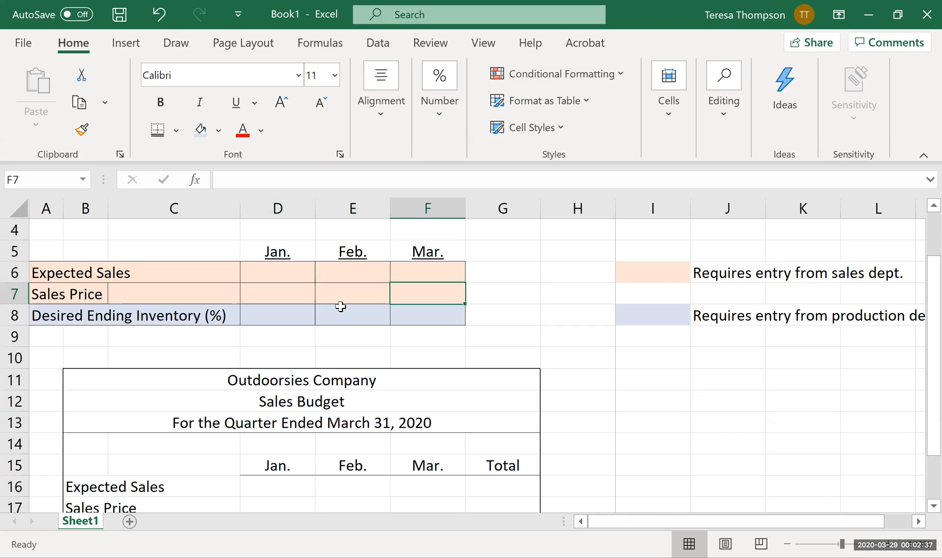
scroll(321, 393, down, 1)
Link the sales budget's January Expected Sales cell D16 to the input cell with =D6.
click(297, 422)
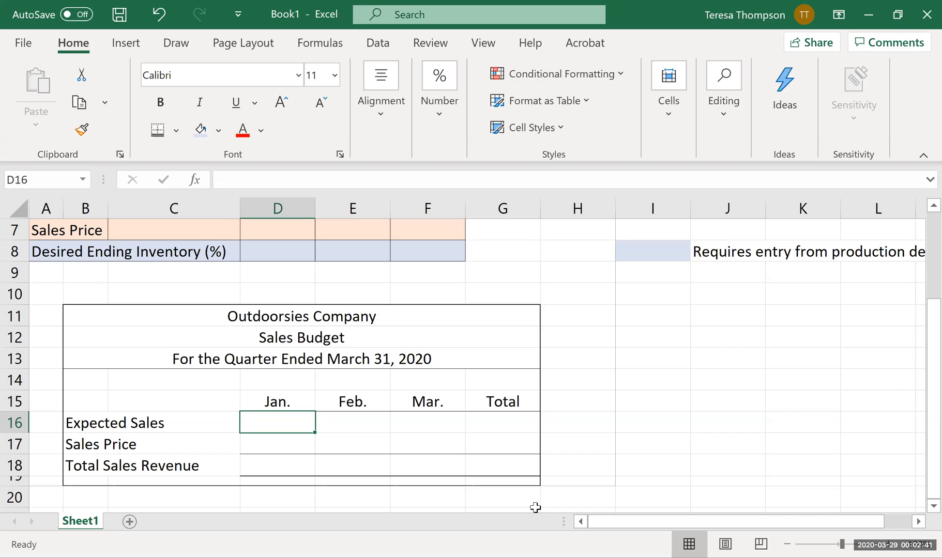
text(=)
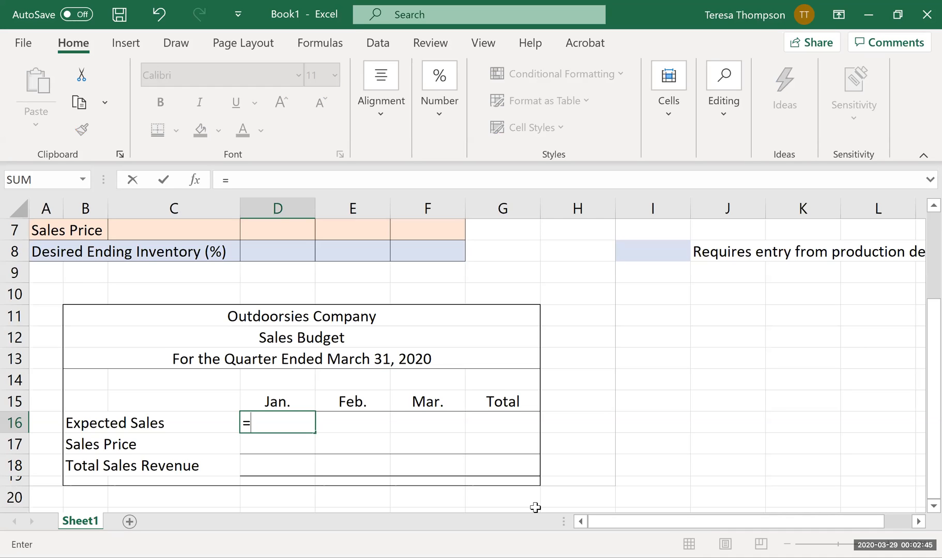
scroll(336, 351, up, 1)
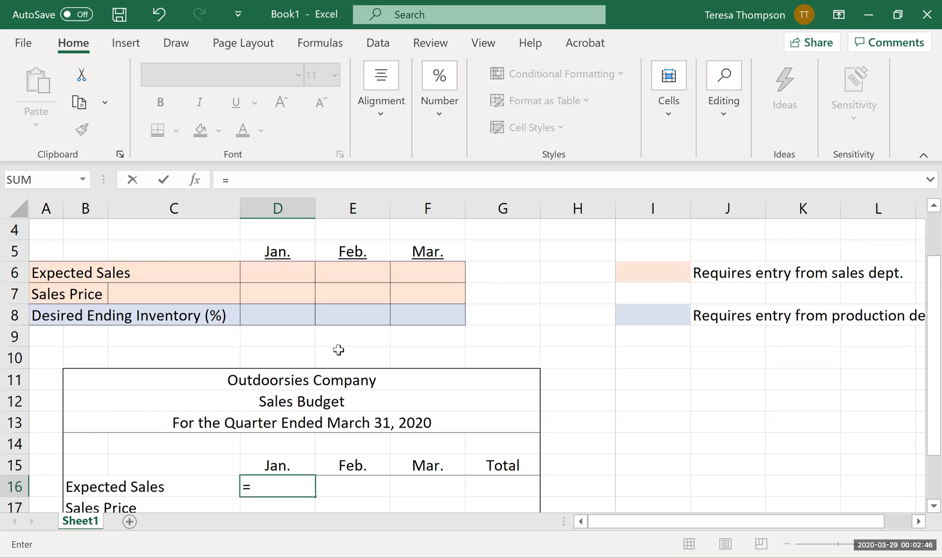
click(274, 274)
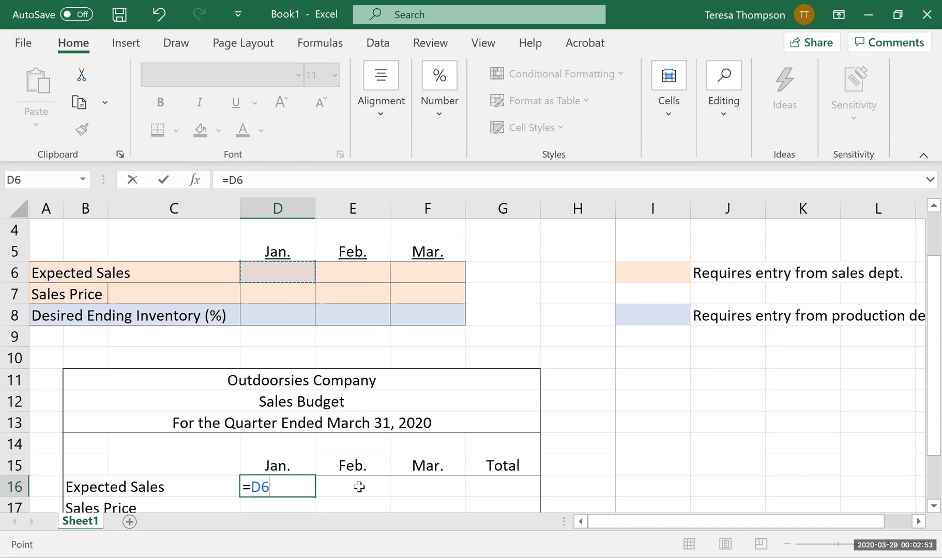
key(Return)
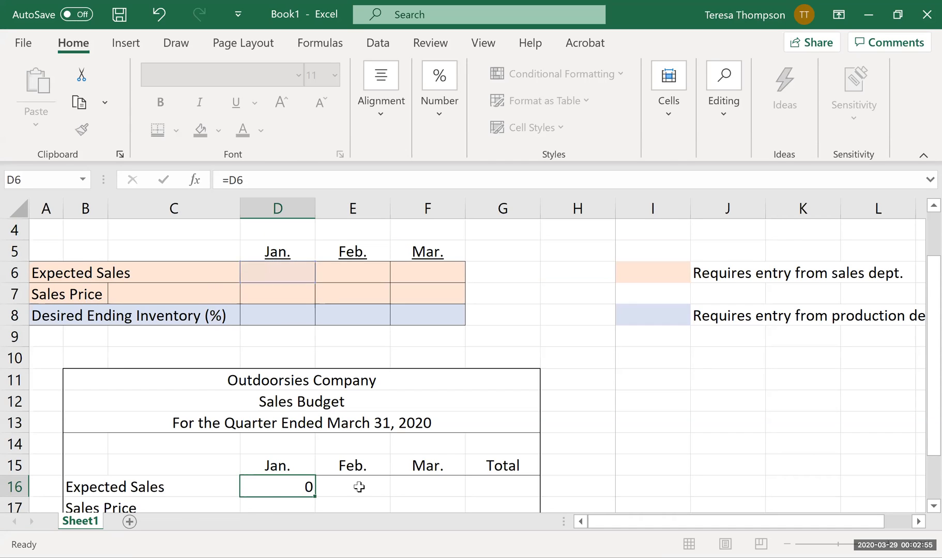
Extend the Expected Sales input label in A6 to read "Expected Sales (units)".
click(75, 254)
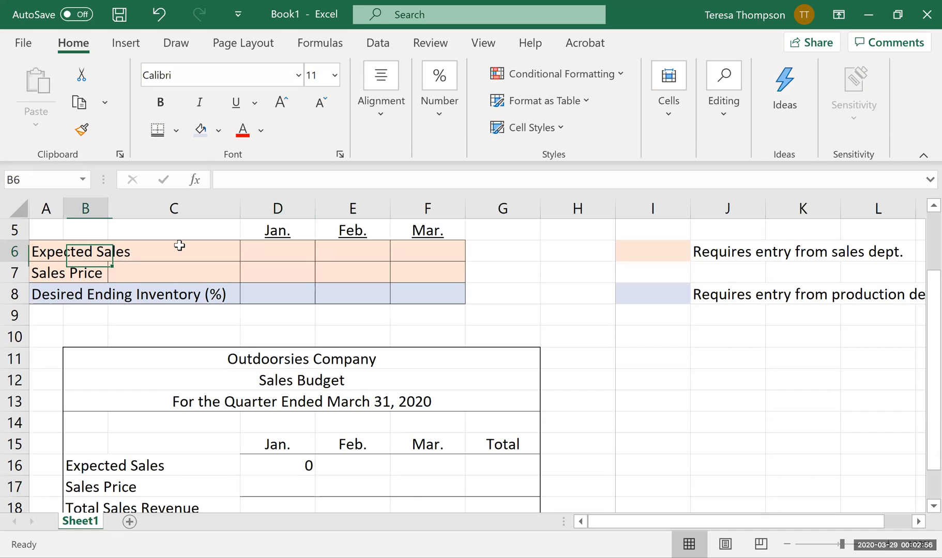
click(52, 252)
click(307, 180)
text((unites)
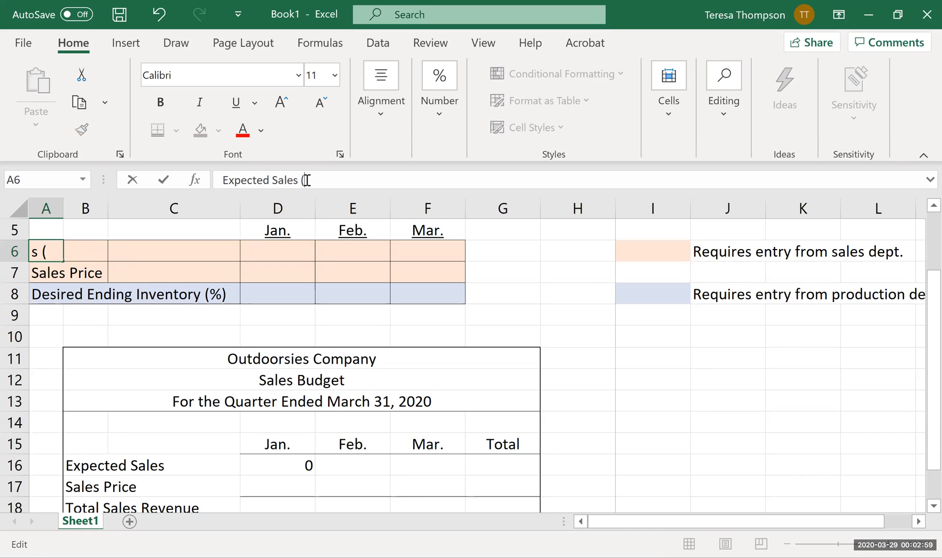
key(BackSpace)
key(BackSpace)
text(s))
key(Return)
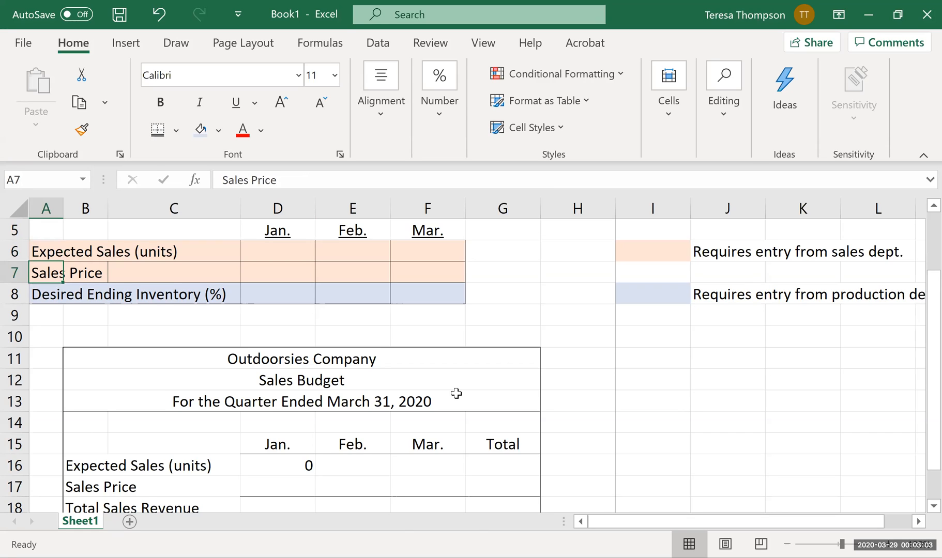
Extend the Sales Price input label in A7 to read "Sales Price per unit".
click(290, 180)
text(per unit)
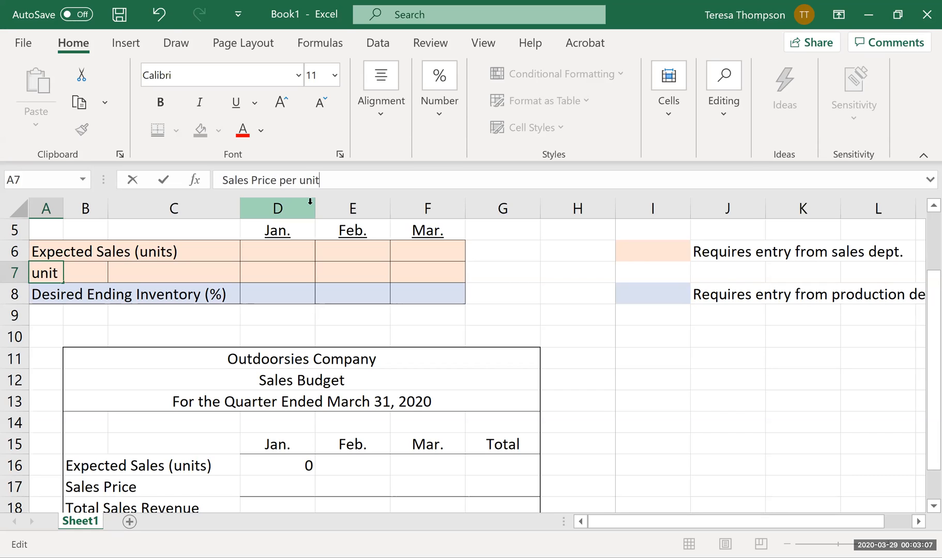
key(Return)
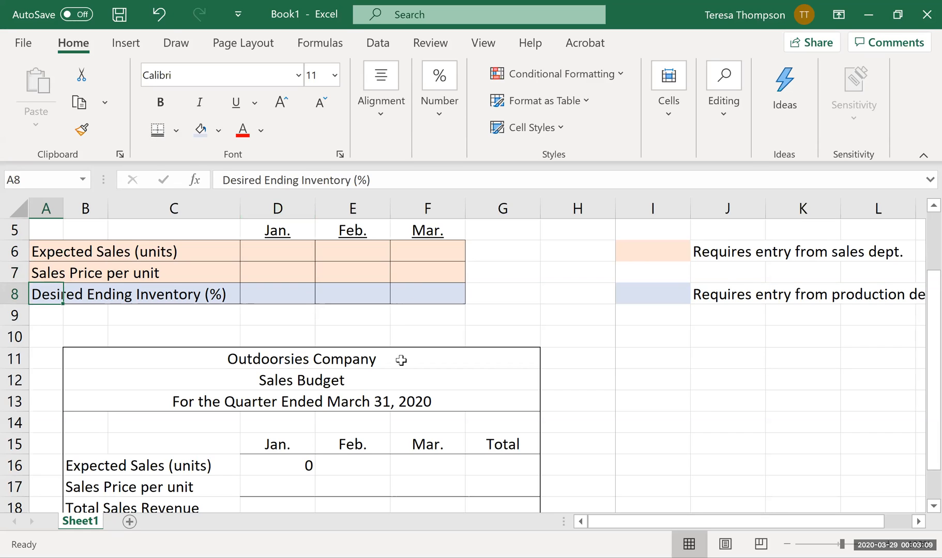
Link February's expected sales in E16 with =E6 and fill the formula across to March in F16.
click(312, 468)
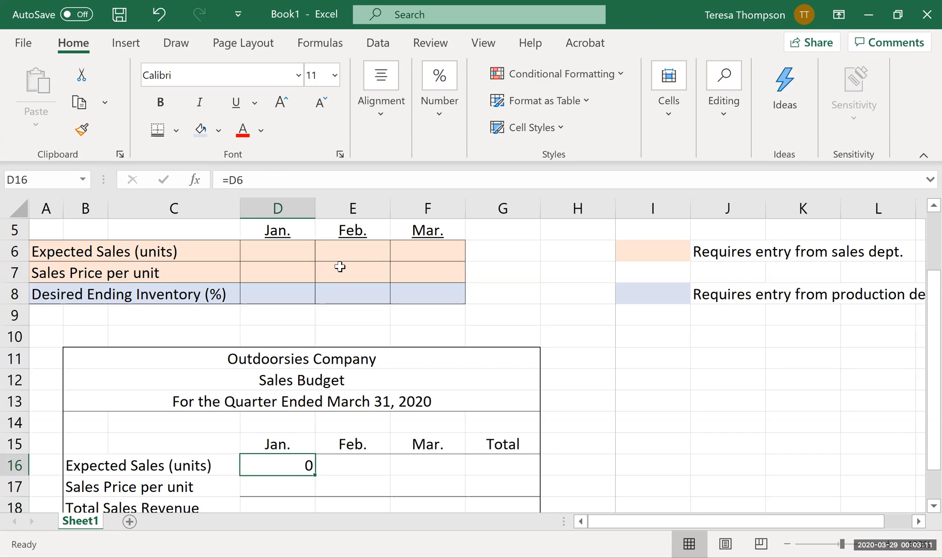
click(379, 469)
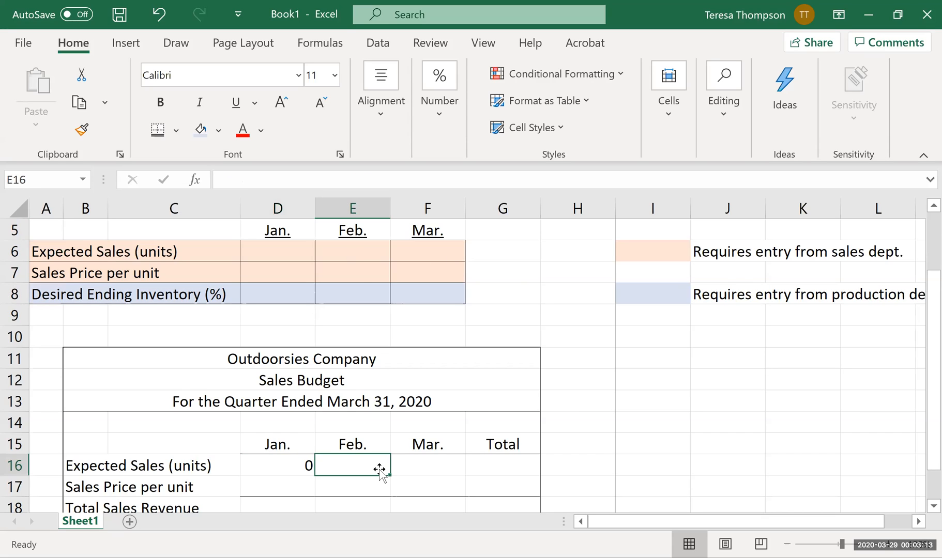
text(=)
key(Up)
key(Up)
key(Up)
key(Up)
key(Up)
key(Up)
key(Up)
key(Up)
key(Up)
key(Up)
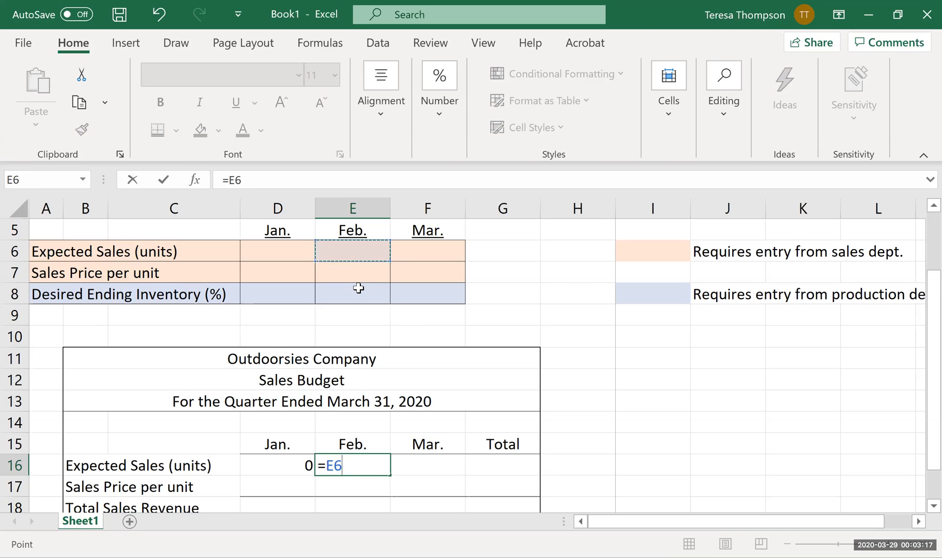
key(Return)
key(Up)
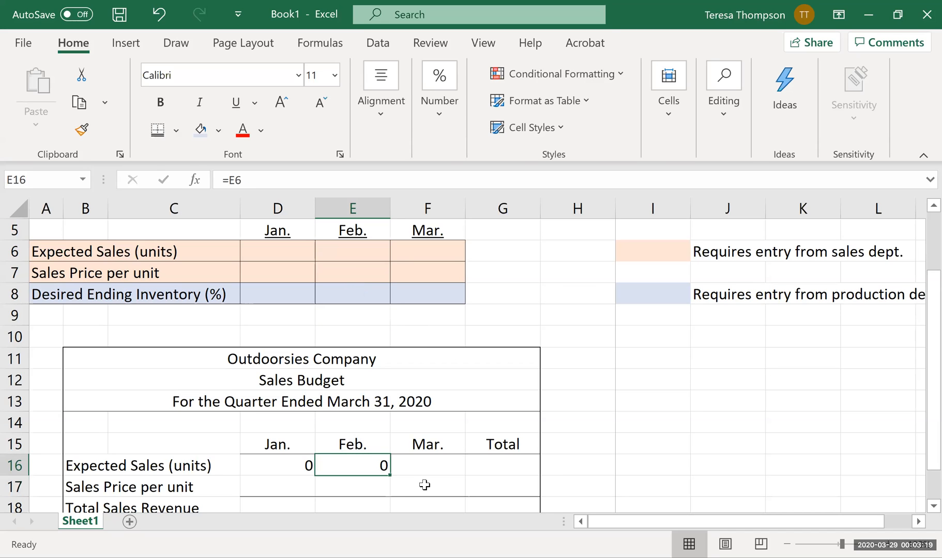
drag(391, 476, 460, 474)
click(635, 402)
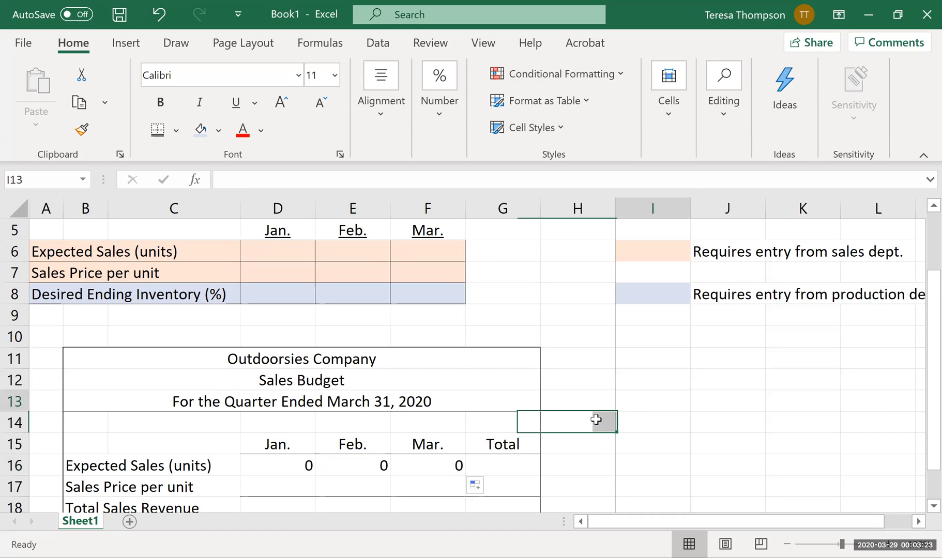
Total the quarter's expected sales units in G16 with =SUM(D16:F16).
click(523, 463)
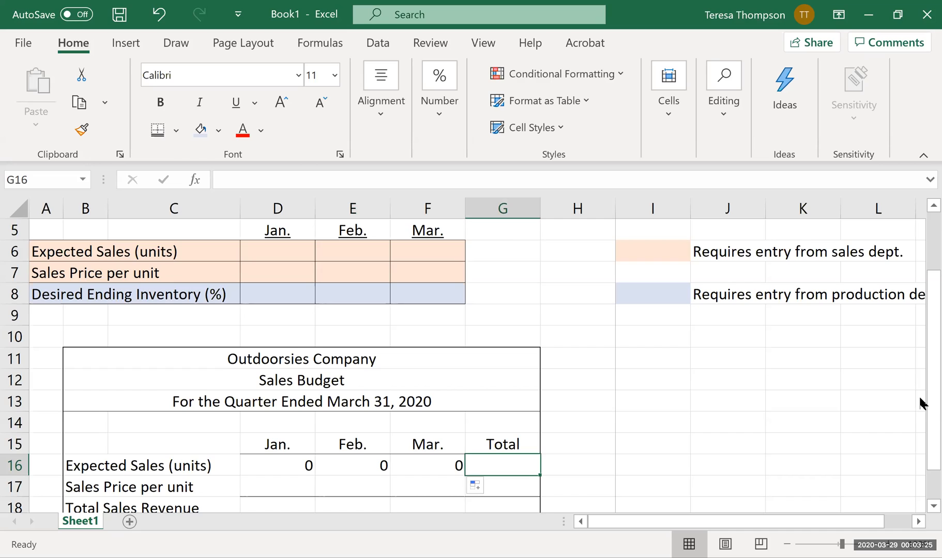
text(=)
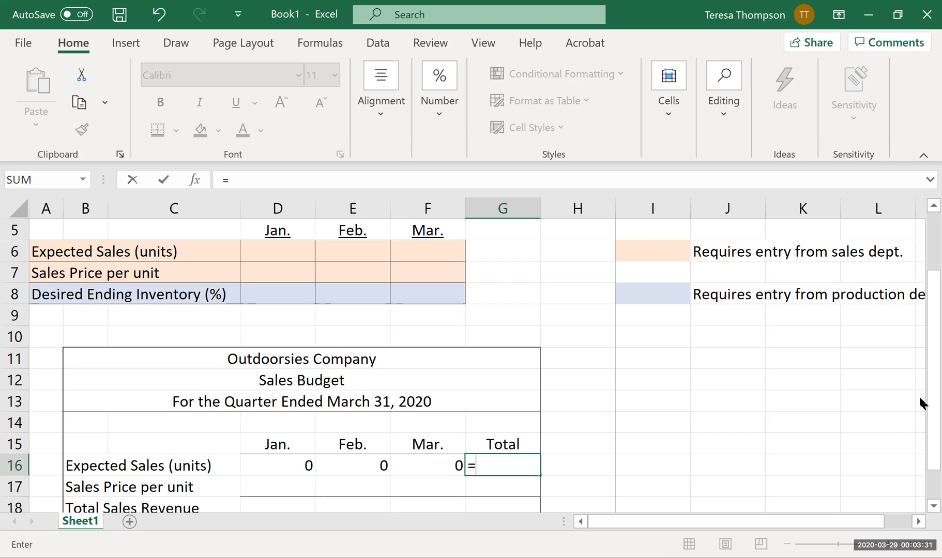
text(sum()
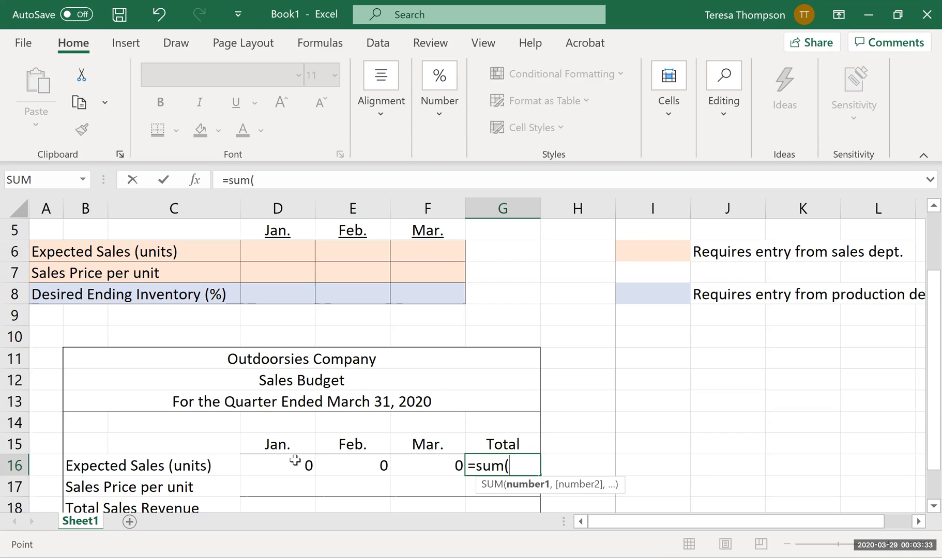
drag(294, 461, 440, 465)
text())
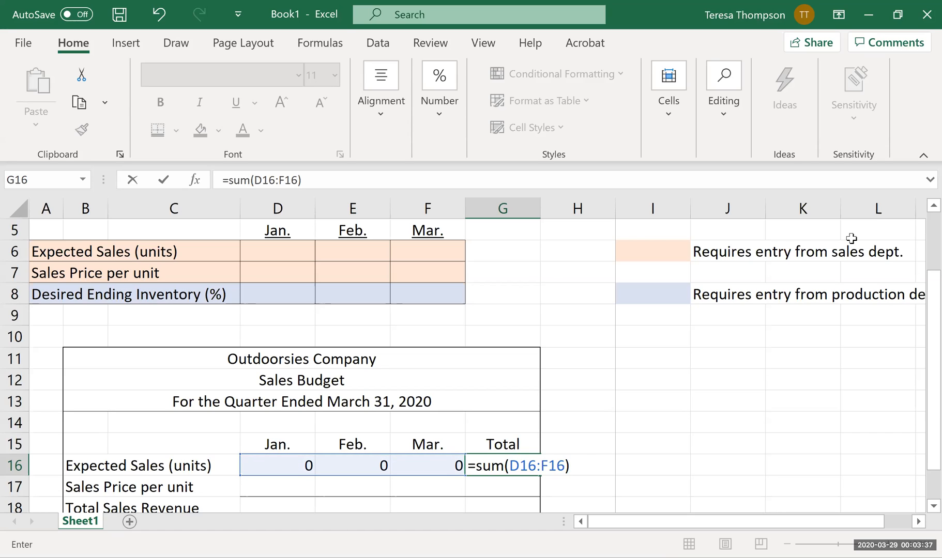
key(Return)
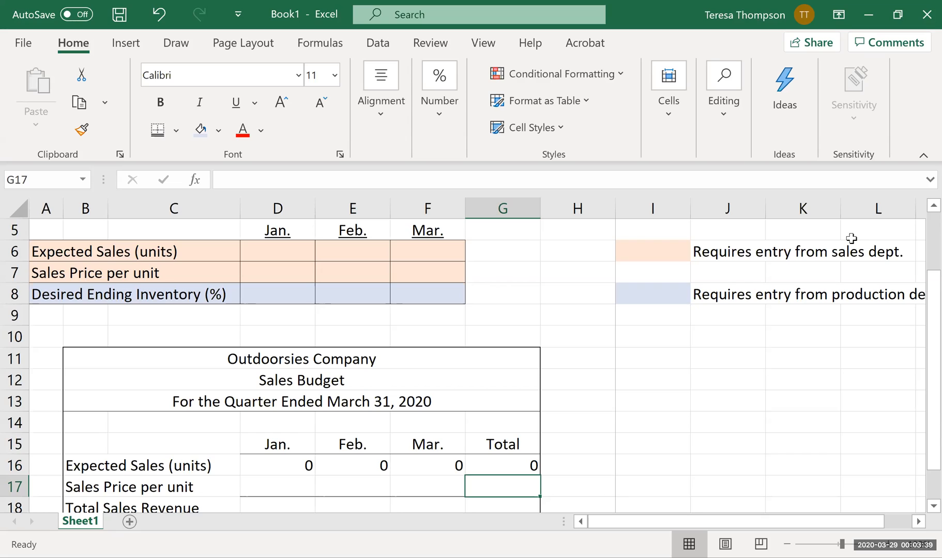
Link the sales budget's January Sales Price per unit cell D17 to the input cell with =D7.
key(Left)
key(Left)
key(Left)
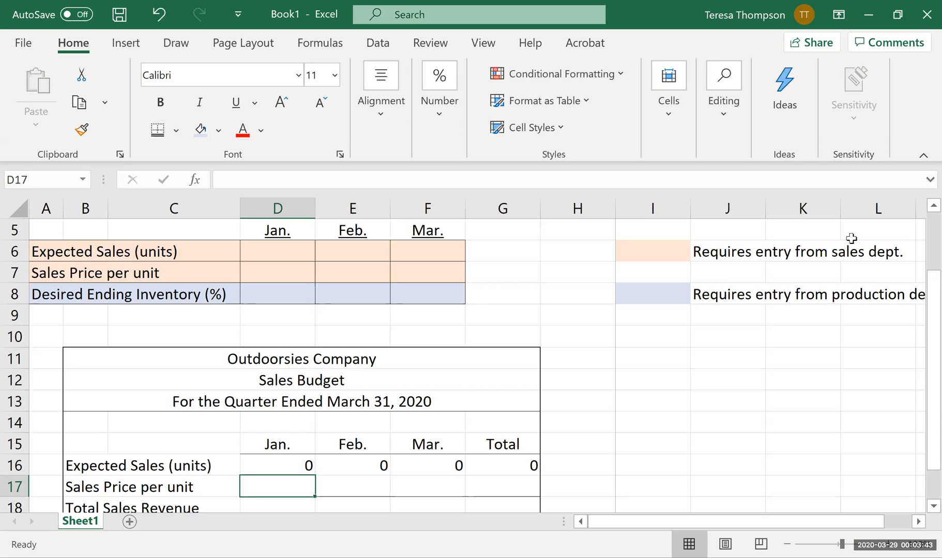
text(=)
key(Up)
key(Up)
key(Up)
key(Up)
key(Up)
key(Up)
key(Up)
key(Up)
key(Up)
key(Up)
key(Return)
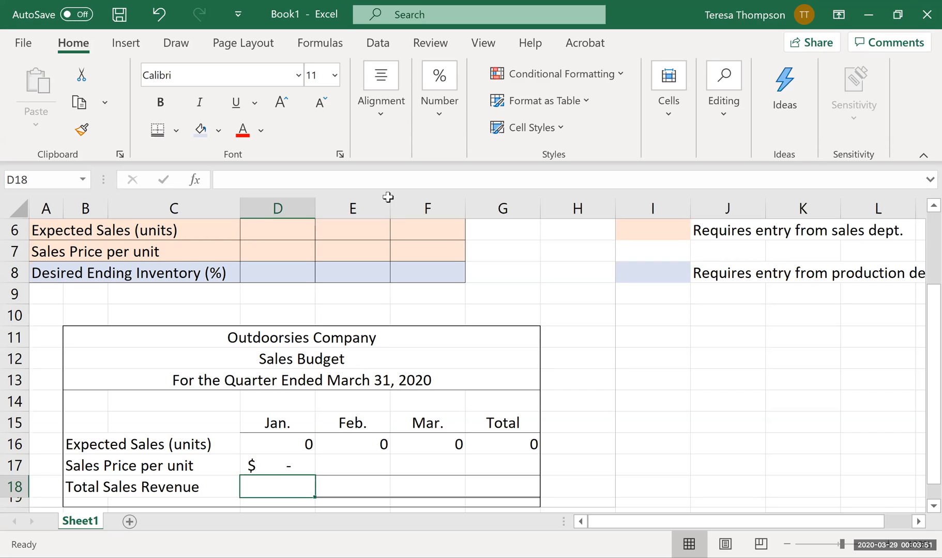
Fill the January sales price formula in D17 across to February and March in E17:F17.
click(270, 468)
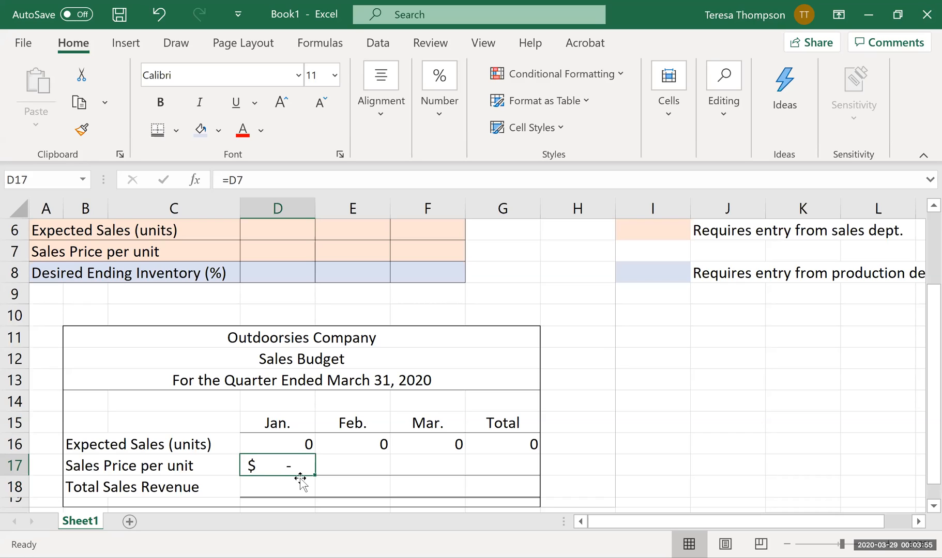
drag(317, 477, 473, 490)
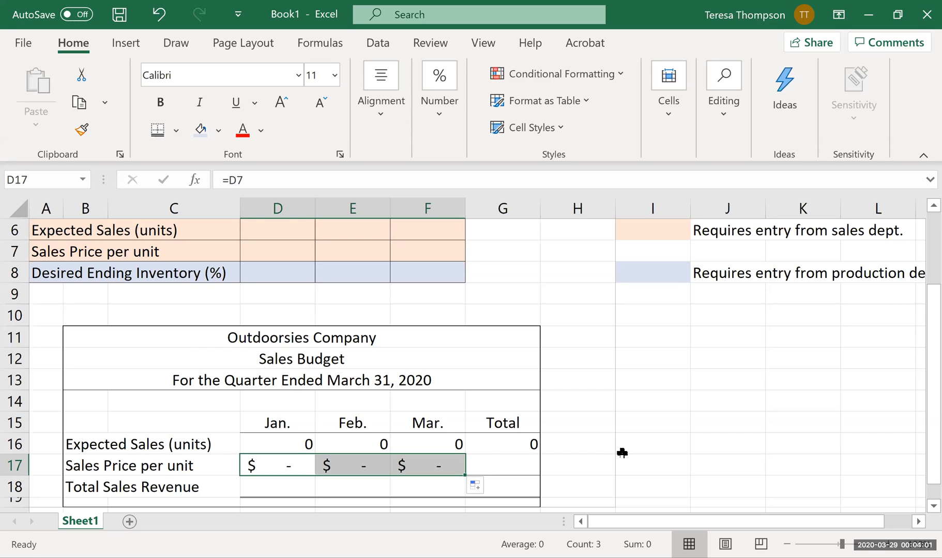
click(623, 453)
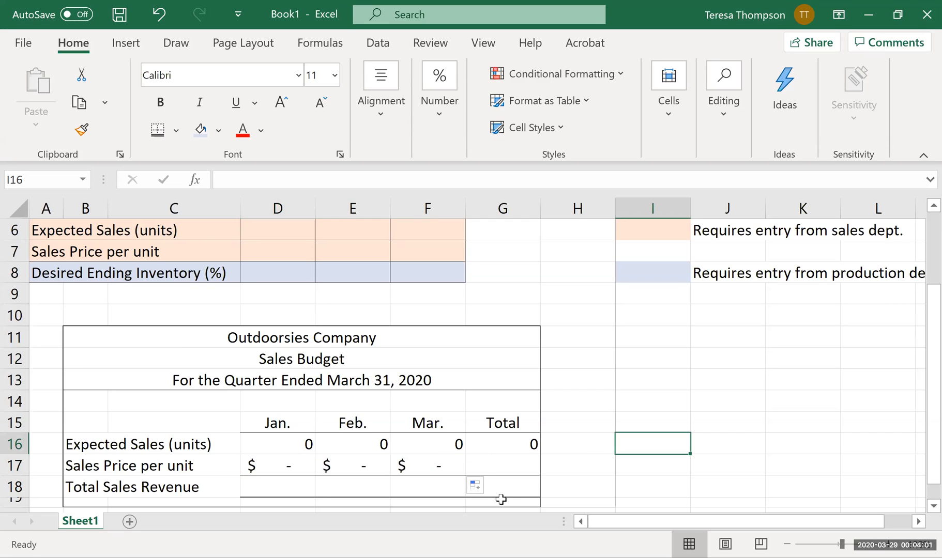
Calculate January's total sales revenue in D18 with =D16*D17 and fill the formula across to February and March in E18:F18.
click(301, 489)
text(=)
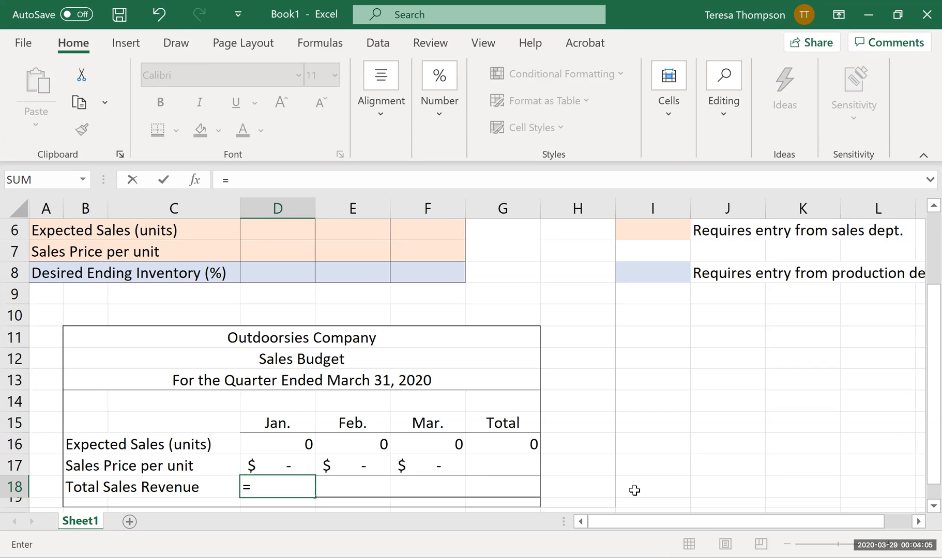
key(Up)
key(Up)
key(Up)
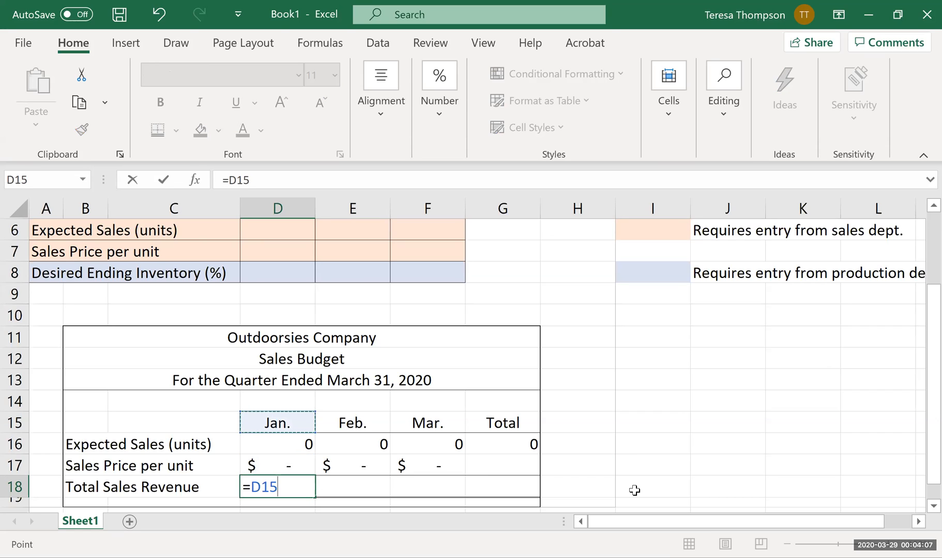
key(Down)
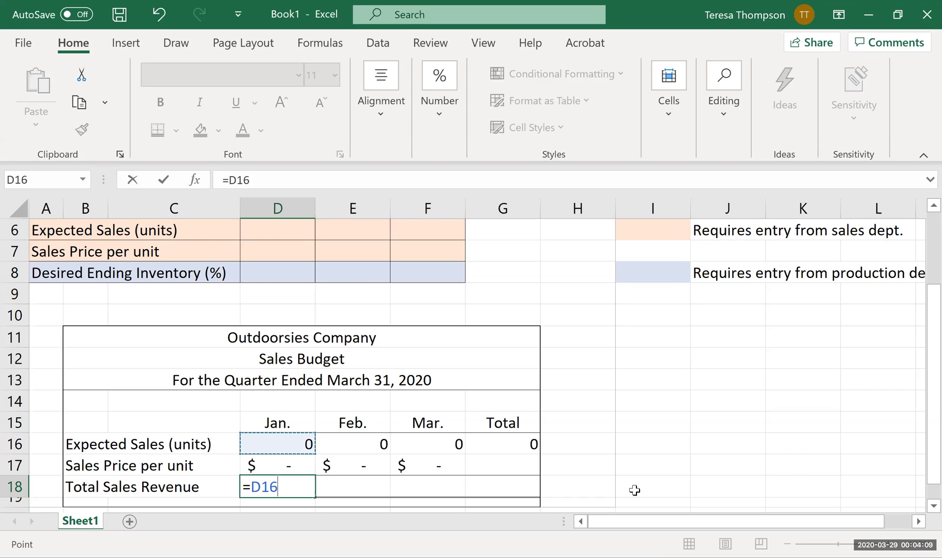
text(*)
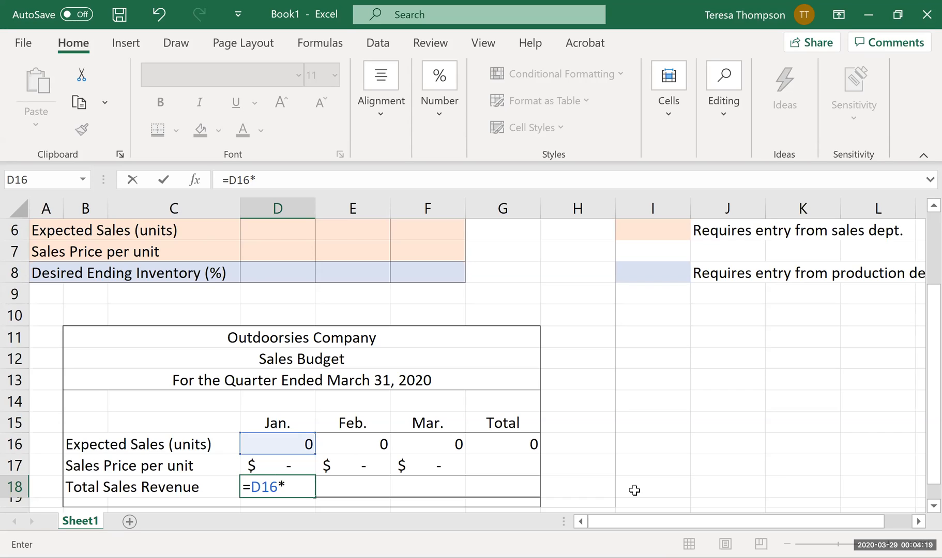
click(287, 464)
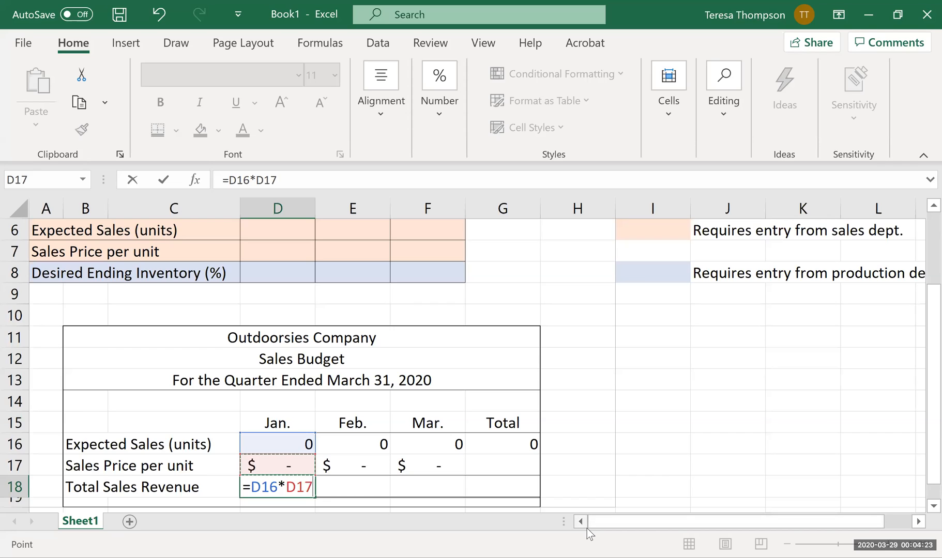
key(Return)
key(Up)
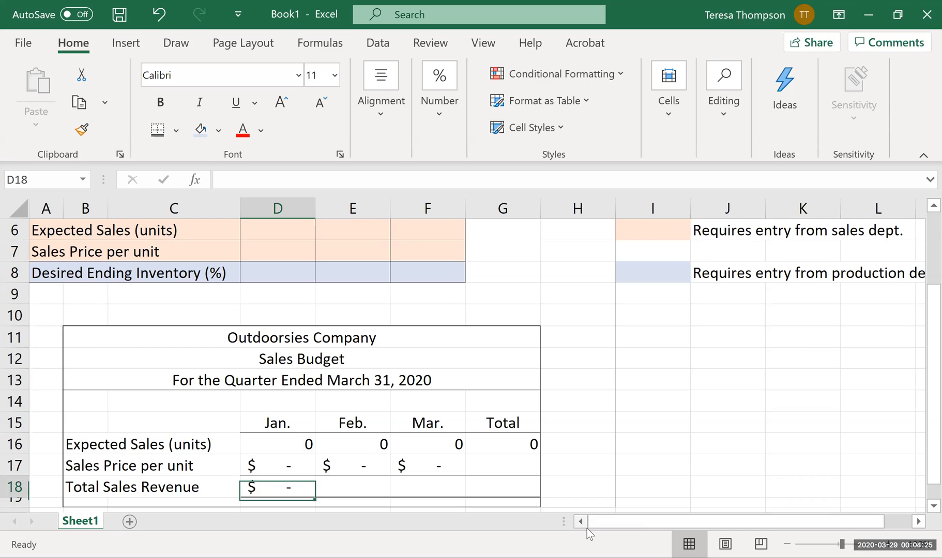
drag(315, 492, 441, 492)
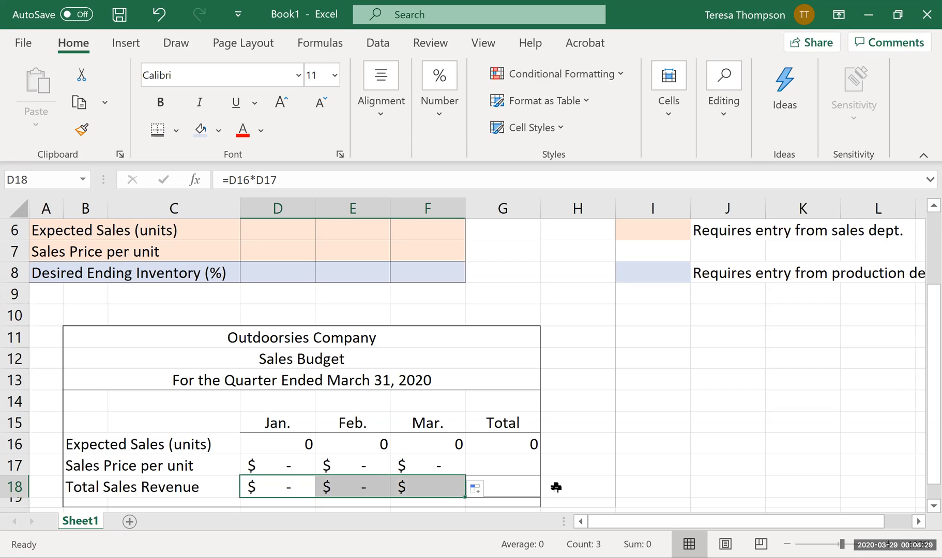
Total the quarter's sales revenue in G18 with =SUM(D18:F18).
click(536, 487)
text(=)
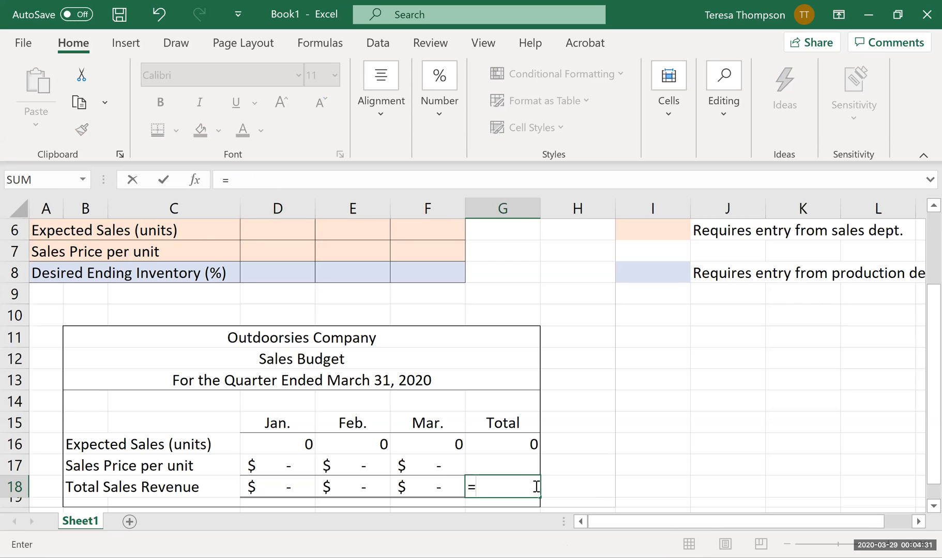
text(sum()
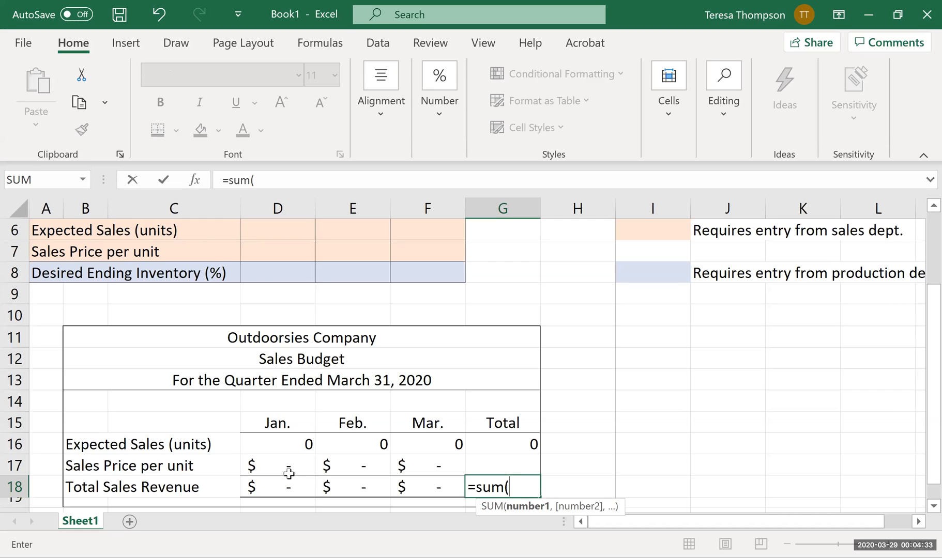
drag(279, 488, 431, 487)
text())
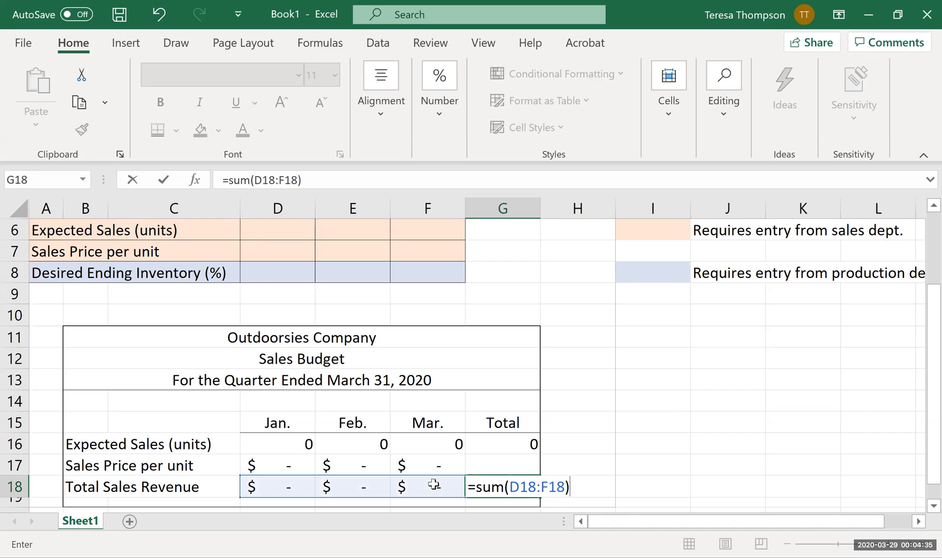
key(Return)
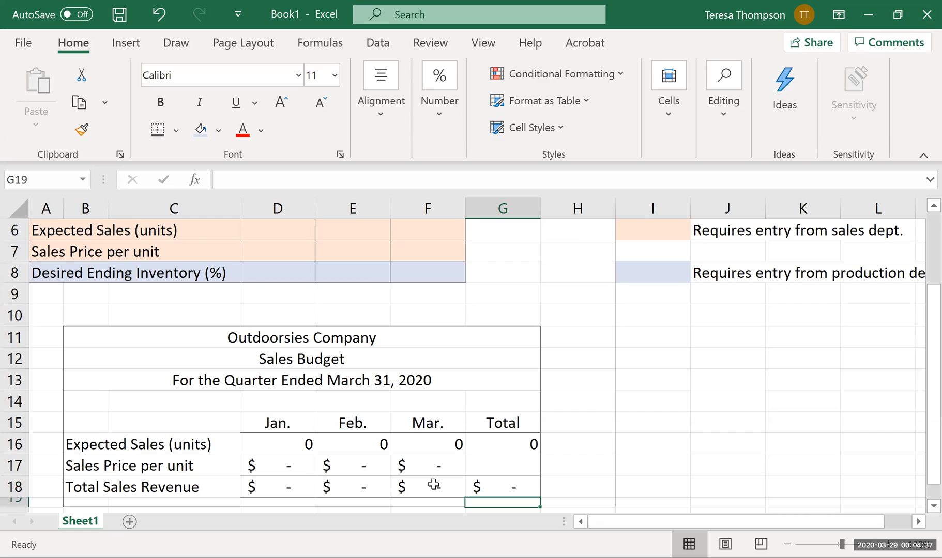
Review the Sales Price per unit row for January to March alongside its Total cell G17.
click(489, 469)
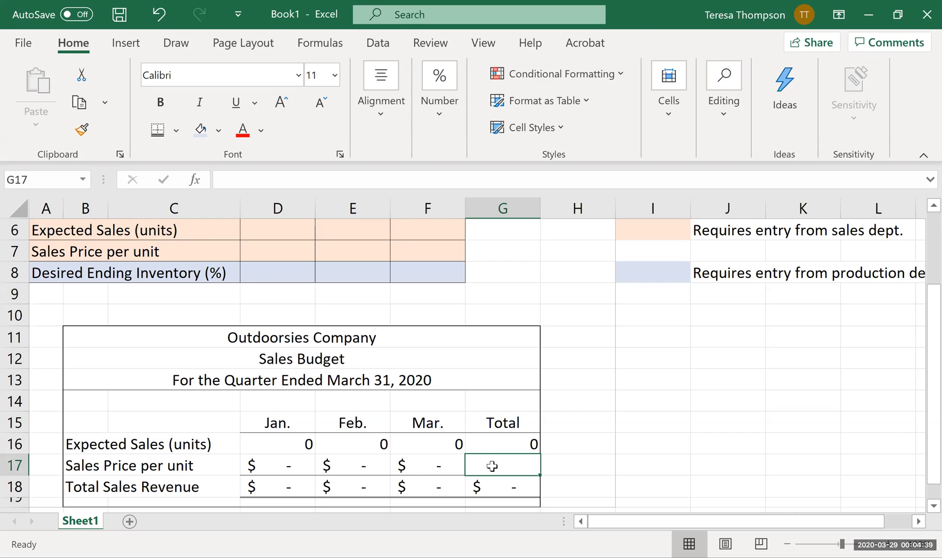
click(297, 468)
click(357, 467)
click(408, 471)
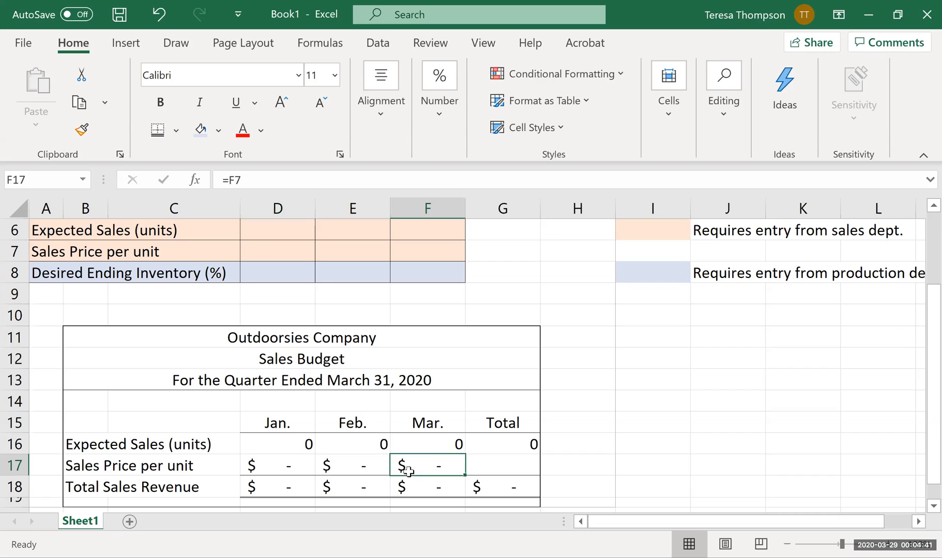
click(303, 475)
click(356, 473)
click(424, 474)
click(512, 465)
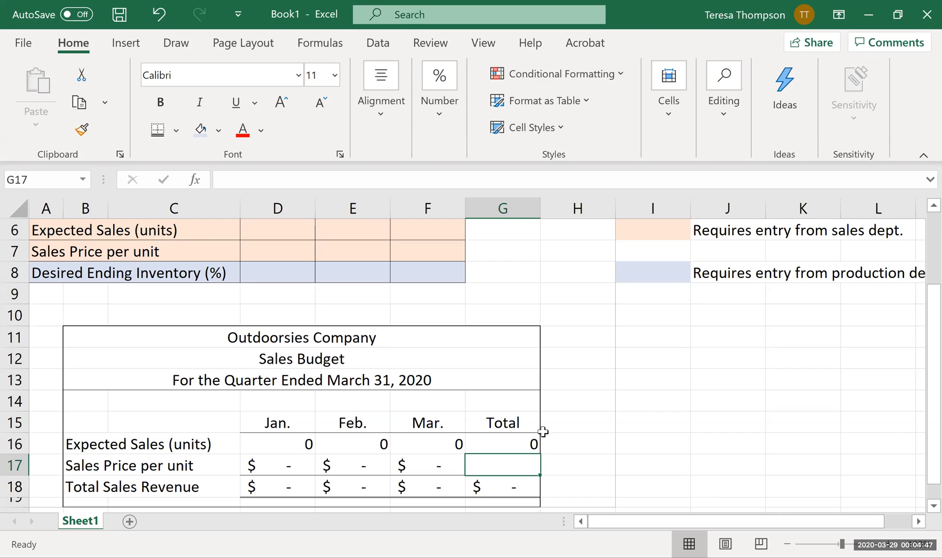
Shade the sales budget's three heading rows in B11:G13 light green.
drag(378, 343, 368, 378)
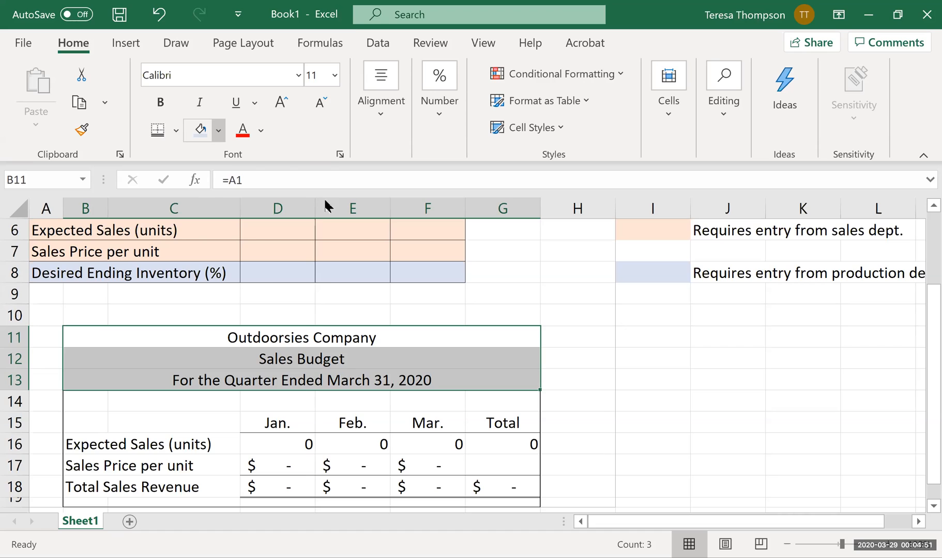
click(219, 130)
click(324, 197)
click(578, 359)
drag(174, 316, 321, 488)
click(727, 418)
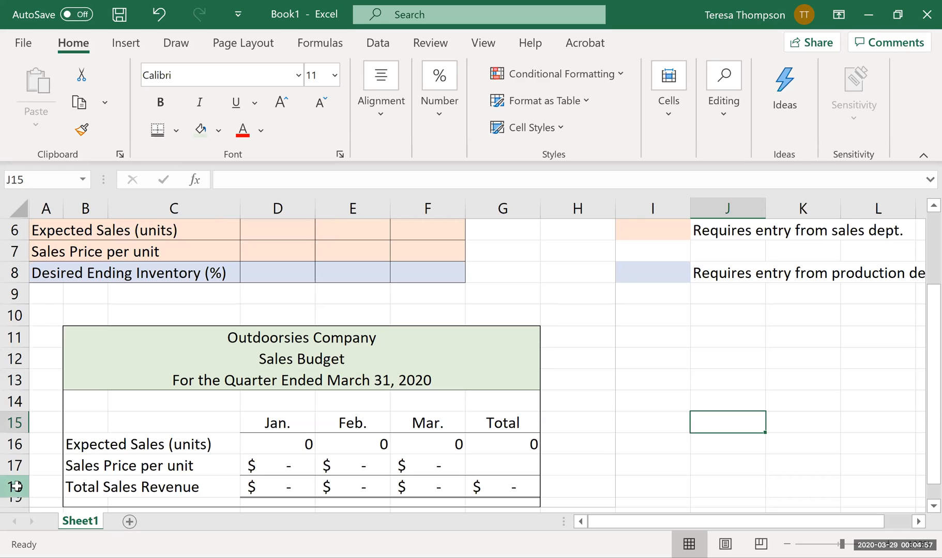
Hide rows 10 to 18, which hold the sales budget.
drag(17, 486, 18, 319)
right_click(17, 319)
click(33, 293)
click(438, 363)
scroll(440, 421, up, 2)
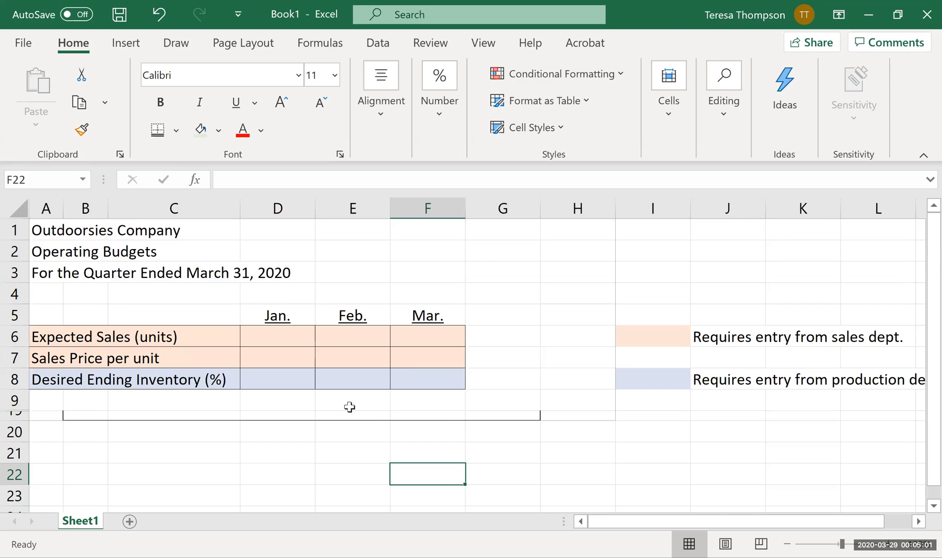
Look over the Expected Sales and Sales Price per unit input cells in D6:F7.
click(277, 339)
click(343, 342)
click(430, 339)
click(439, 359)
click(360, 358)
click(309, 363)
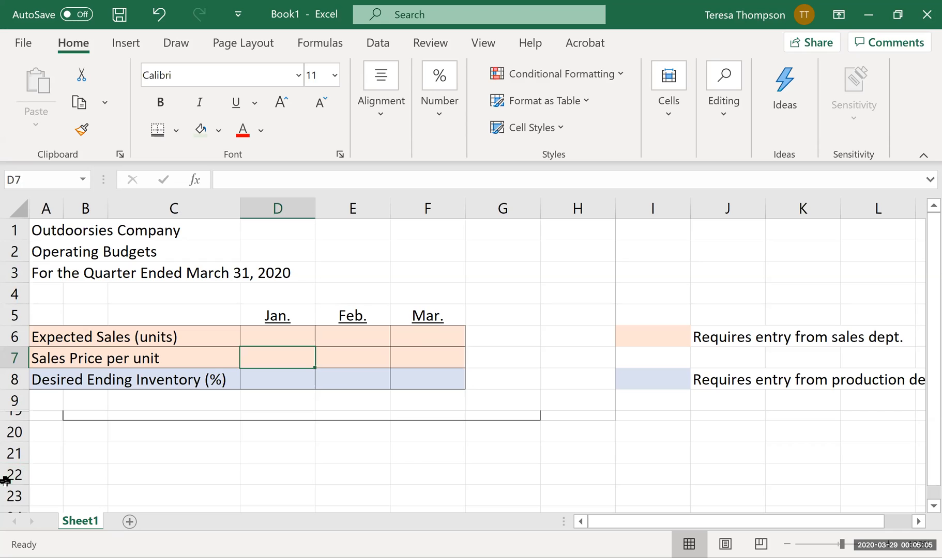
Unhide the rows between 9 and 19 to restore the sales budget.
click(16, 408)
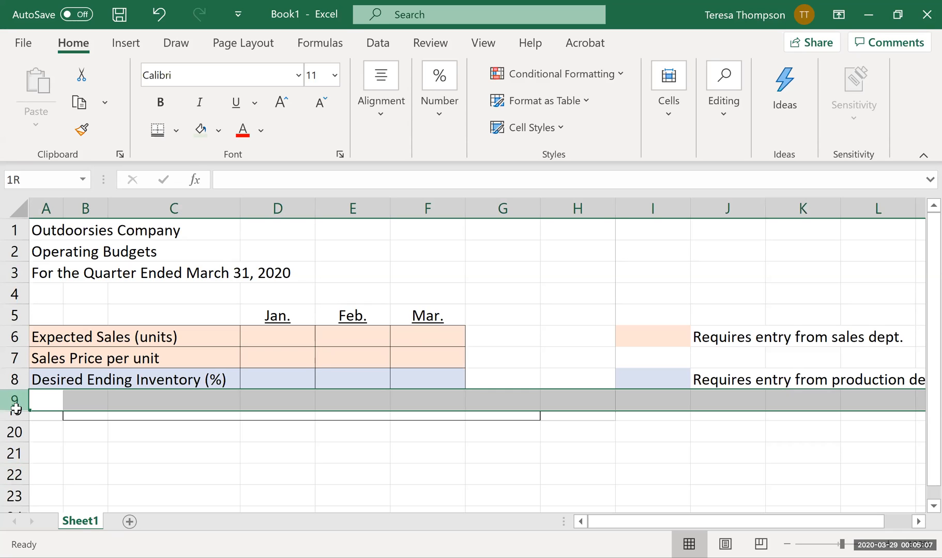
drag(16, 409, 16, 416)
right_click(16, 417)
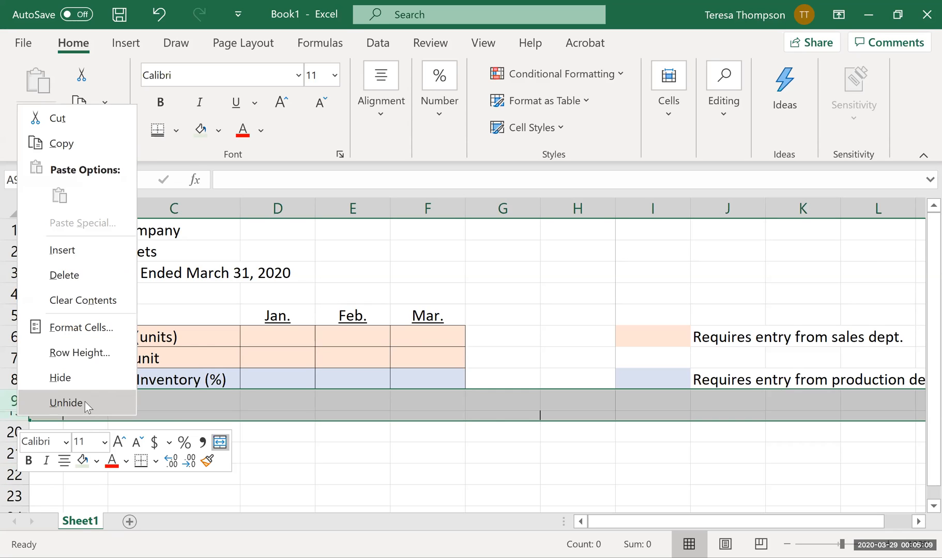
click(85, 403)
click(348, 451)
scroll(348, 450, down, 1)
scroll(348, 451, down, 2)
scroll(761, 288, up, 1)
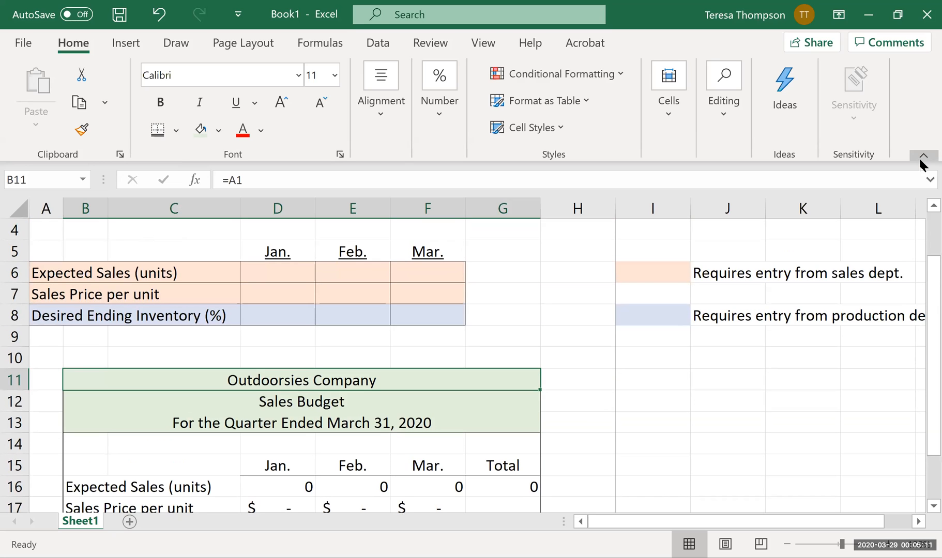
Collapse the ribbon and enter 4500 as January's expected sales units in D6.
key(ctrl+F1)
click(287, 170)
scroll(642, 304, up, 1)
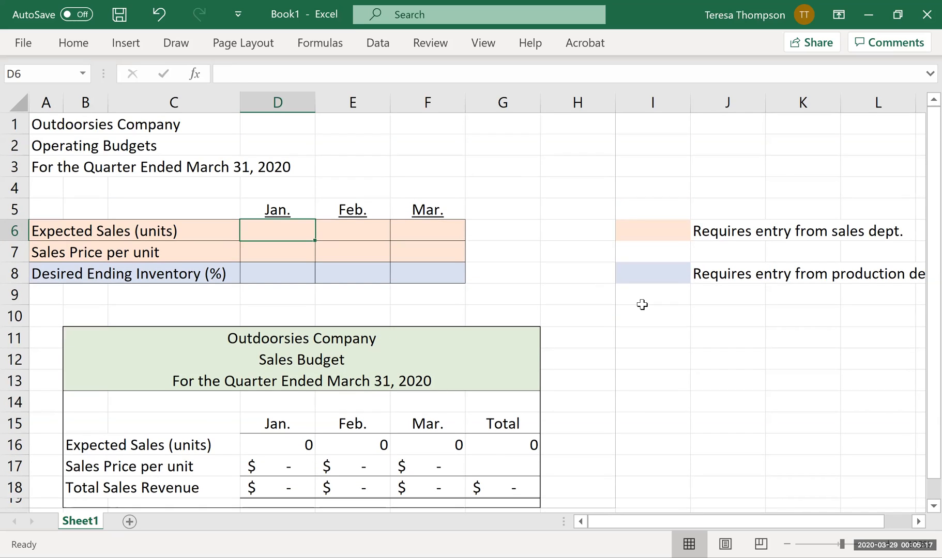
text(4500)
key(Return)
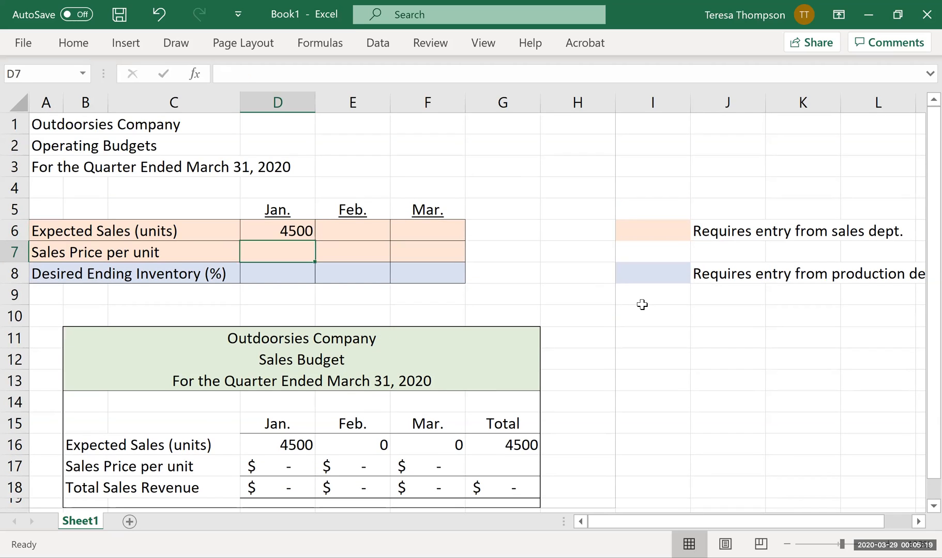
key(Up)
key(Right)
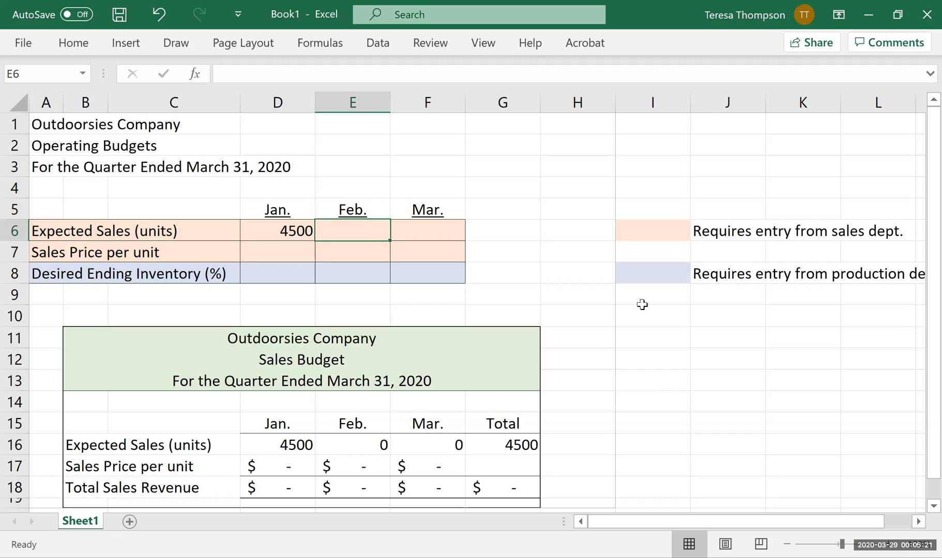
Format the sales budget's expected sales units in D16:F16 with thousands separators and no decimal places.
click(277, 233)
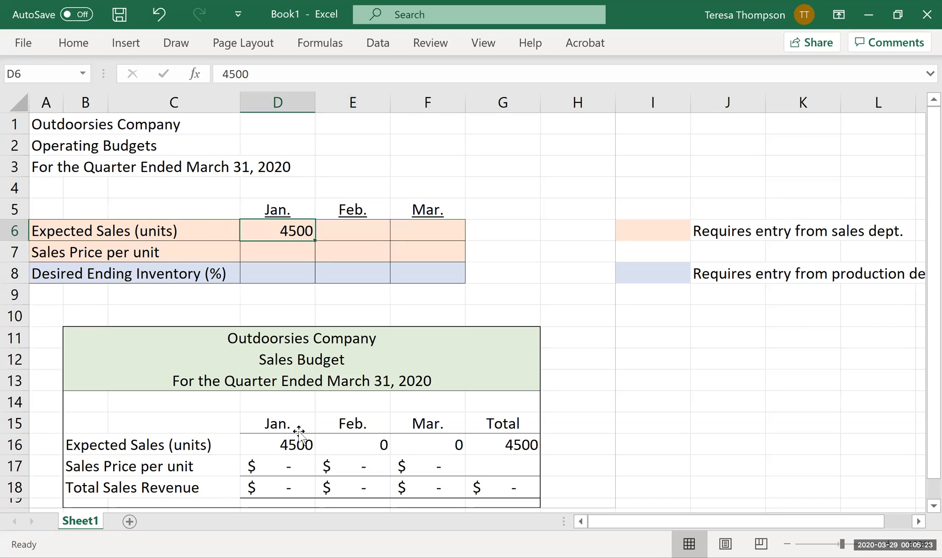
click(282, 440)
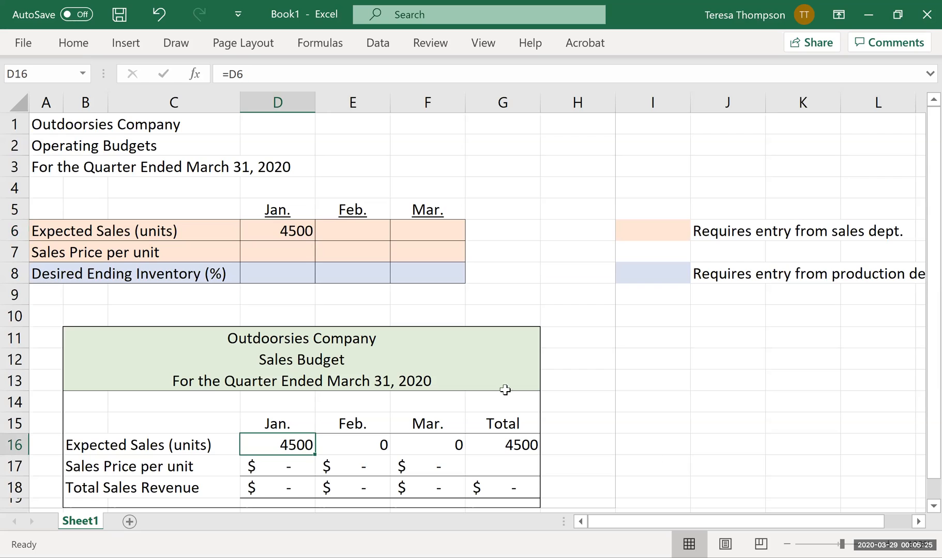
drag(313, 454, 414, 444)
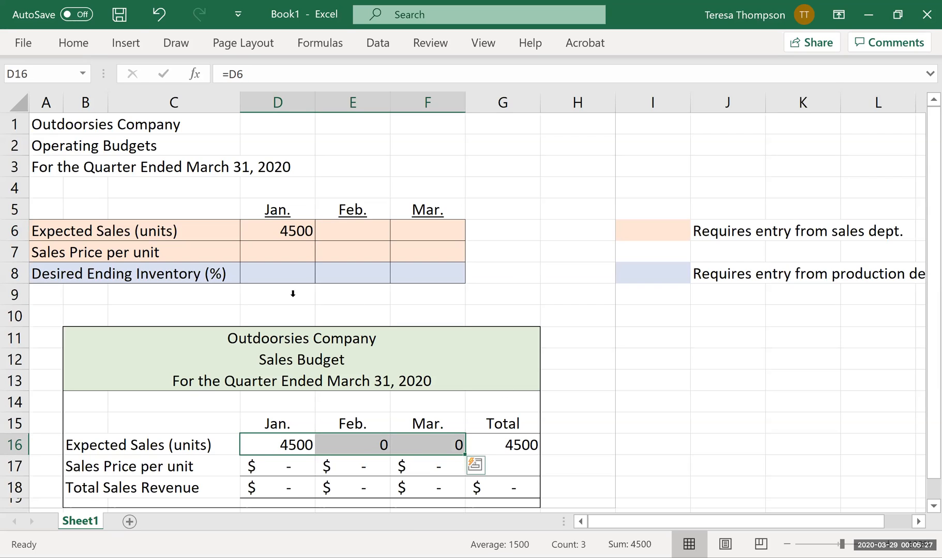
click(87, 45)
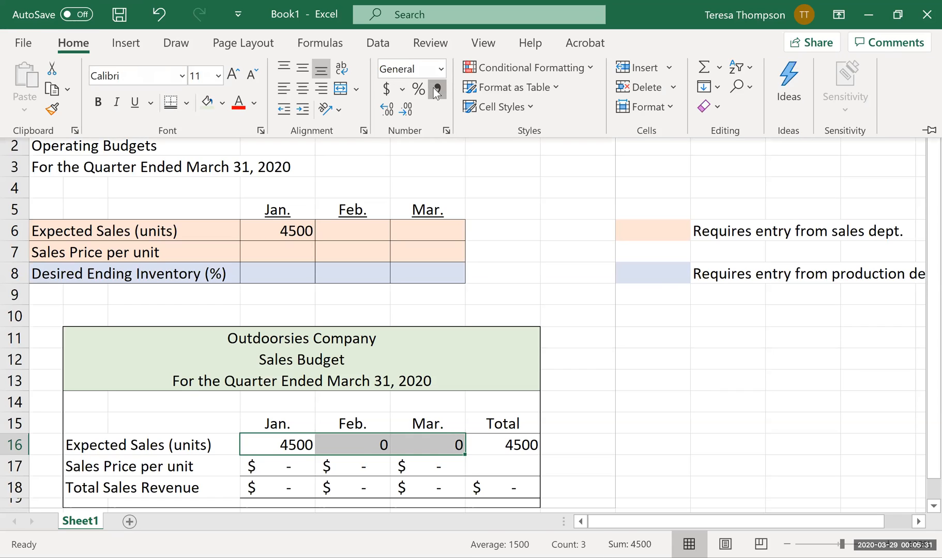
click(437, 90)
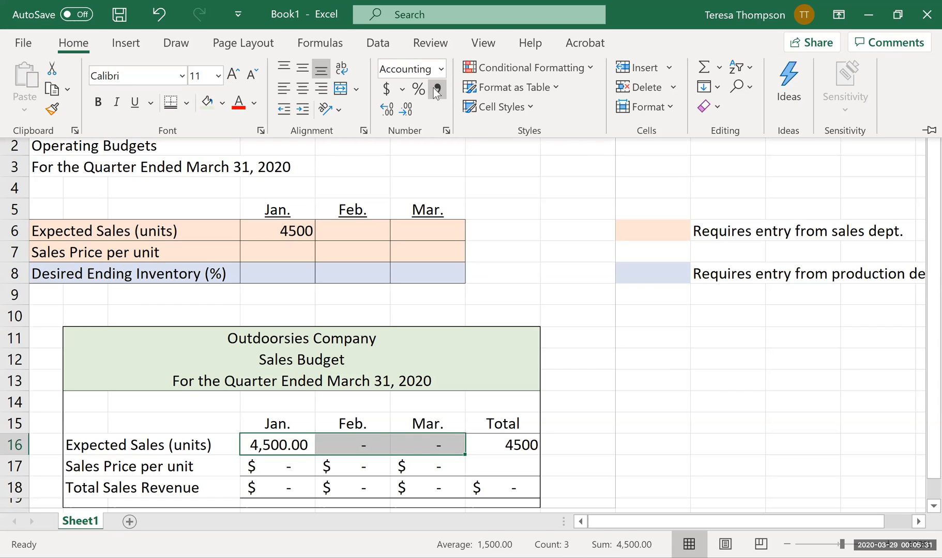
click(407, 111)
click(407, 110)
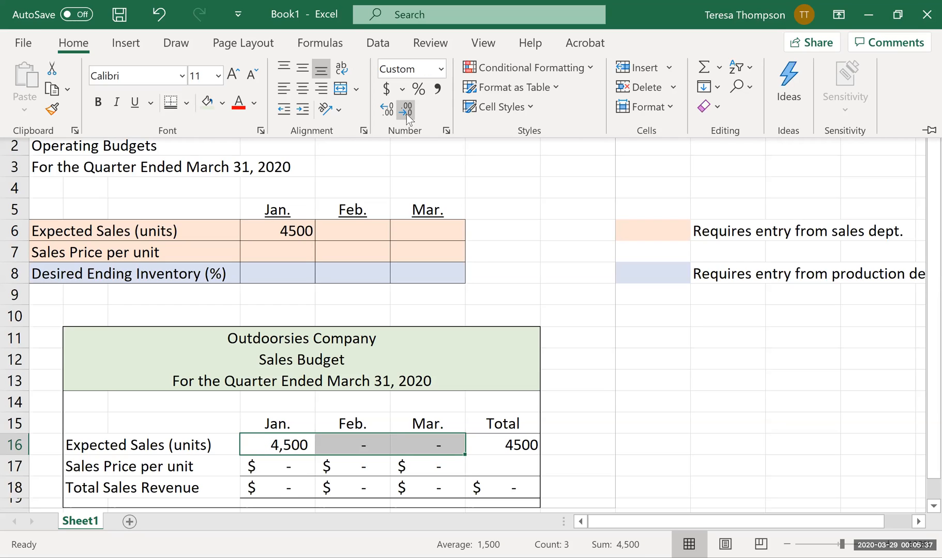
Enter expected sales units of 4000 for February in E6 and 4300 for March in F6.
click(381, 236)
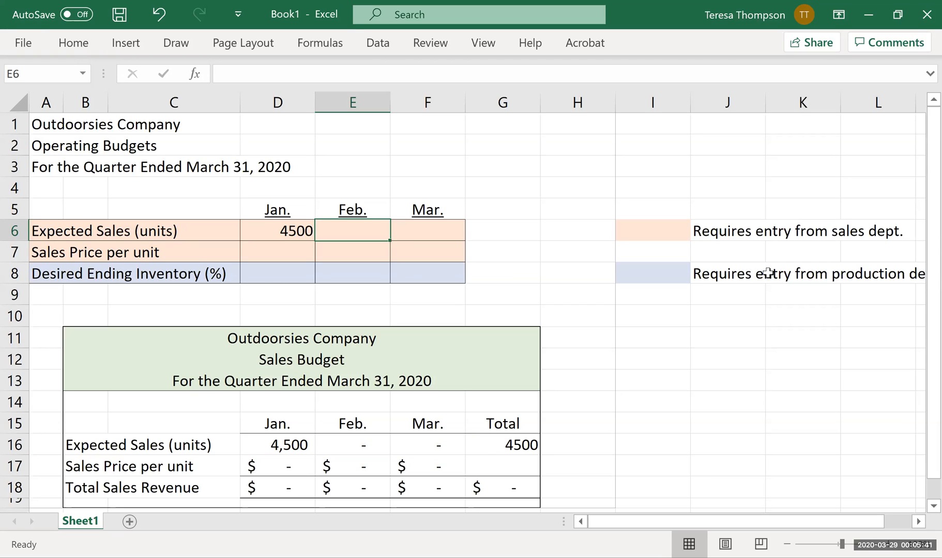
text(4000)
key(Tab)
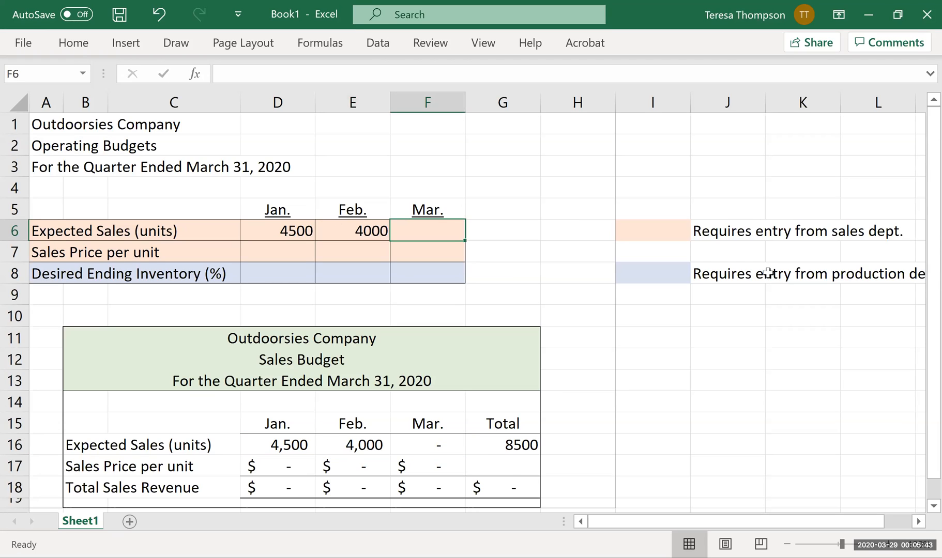
text(4300)
key(Return)
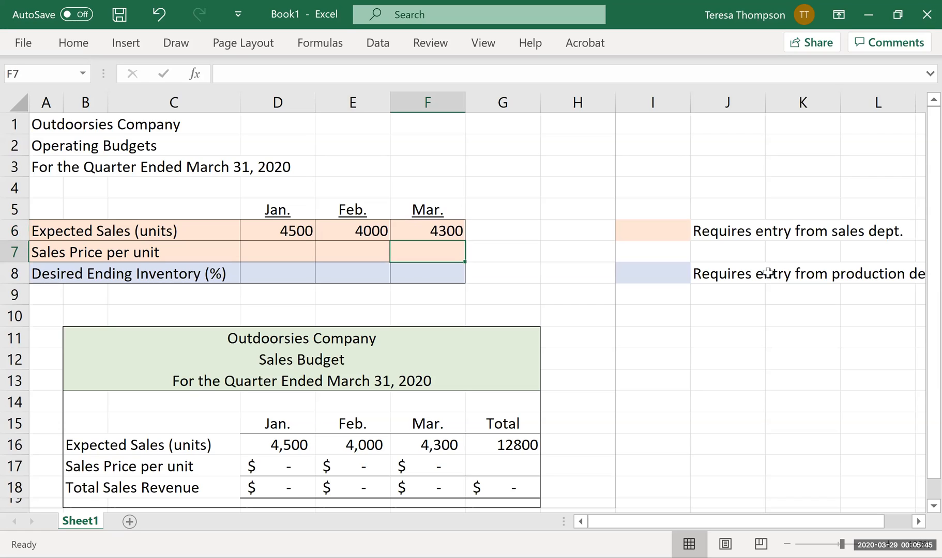
key(Left)
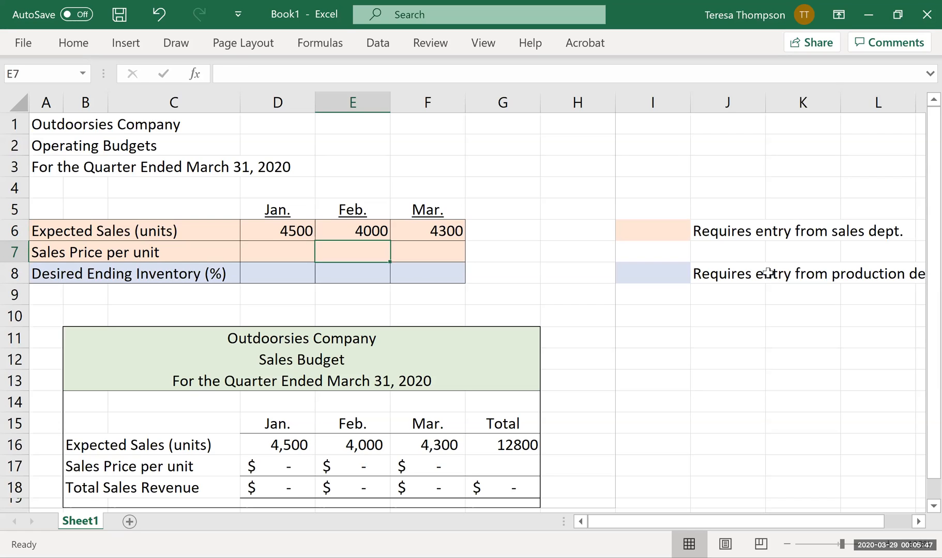
Format the total expected sales units in G16 with a thousands separator and no decimal places.
click(502, 439)
click(74, 45)
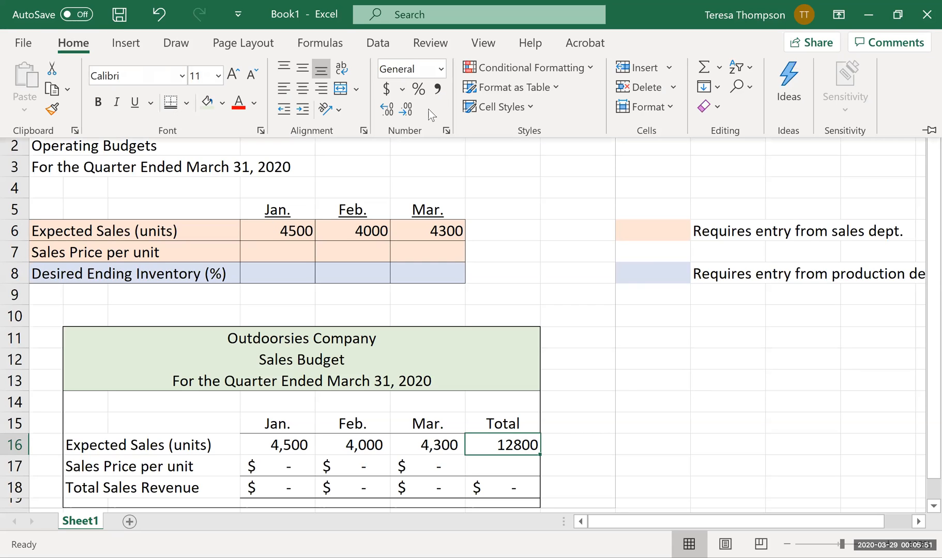
click(438, 89)
click(406, 109)
click(406, 110)
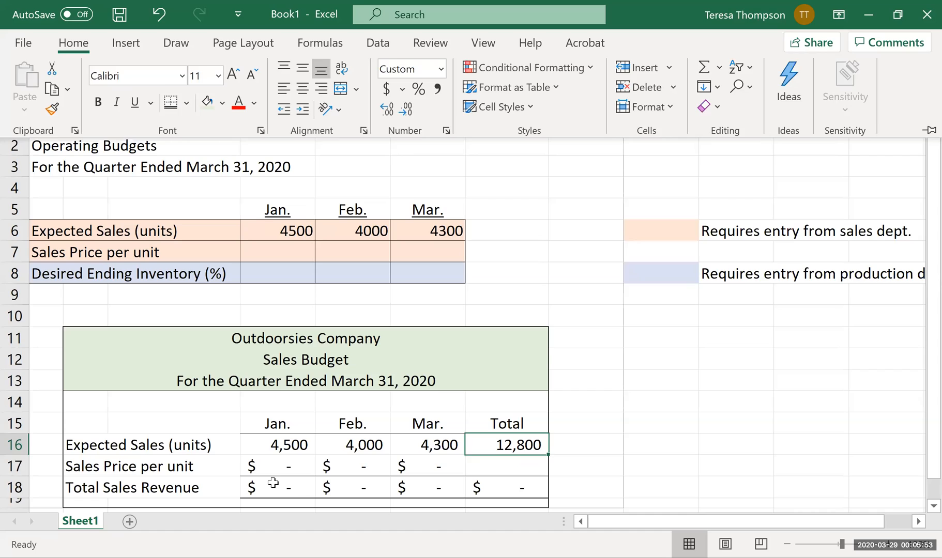
Enter sales prices per unit of 210 for January in D7, 220 for February in E7 and 280 for March in F7.
click(273, 475)
click(274, 247)
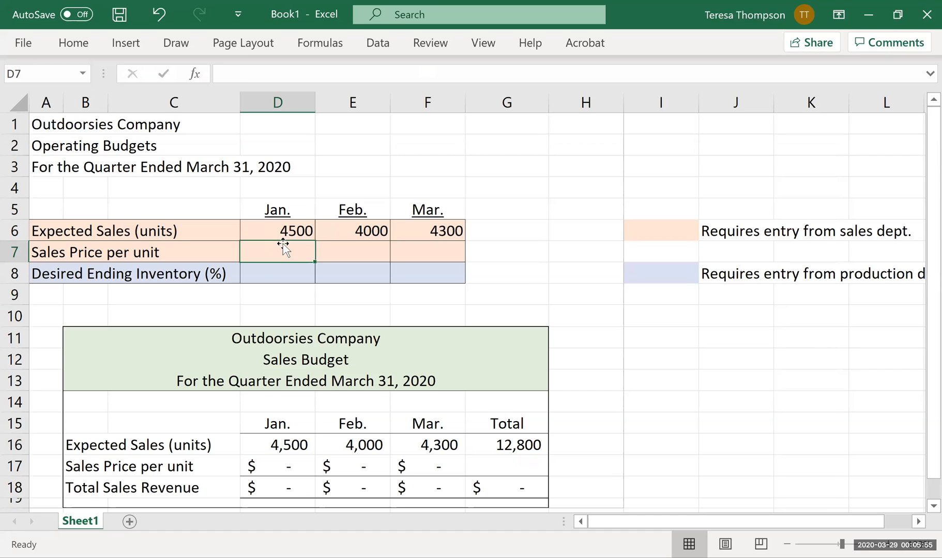
text(210)
key(Tab)
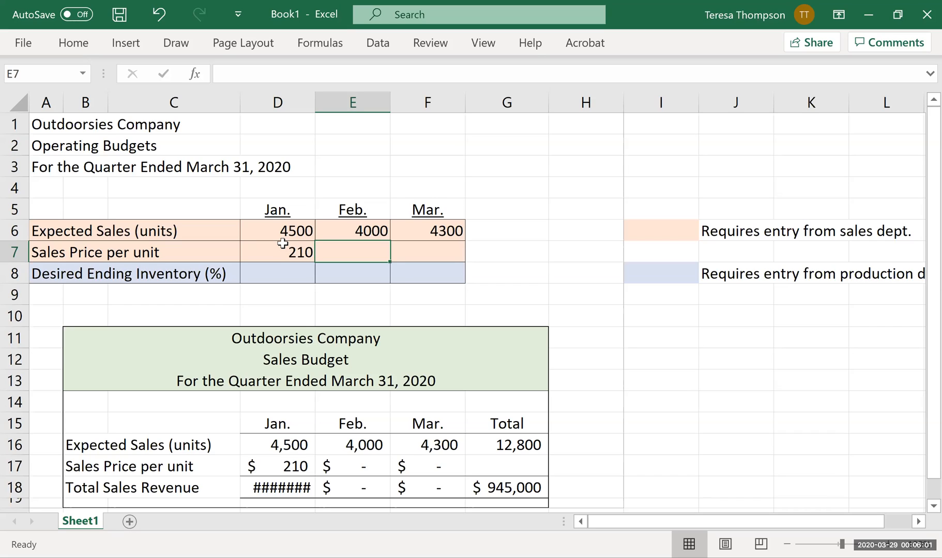
text(220)
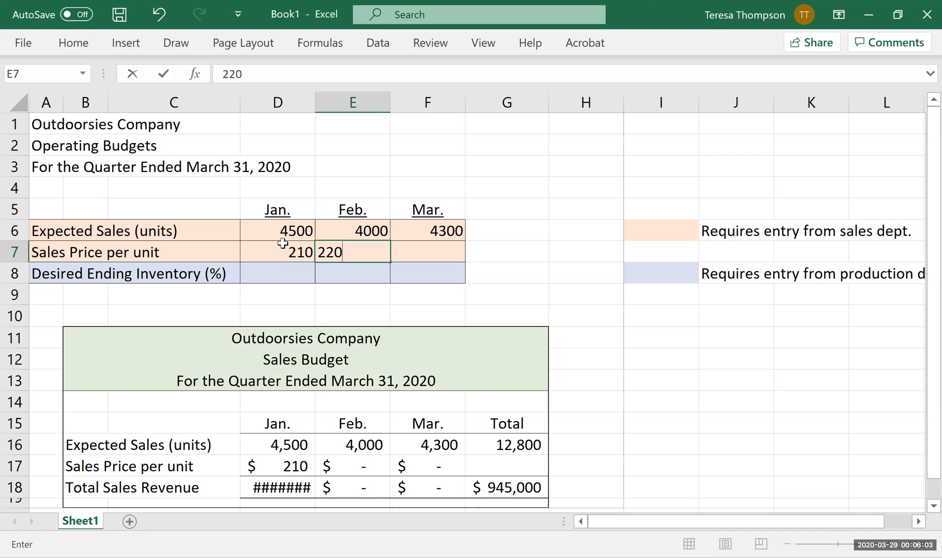
key(Tab)
text(230)
key(BackSpace)
key(BackSpace)
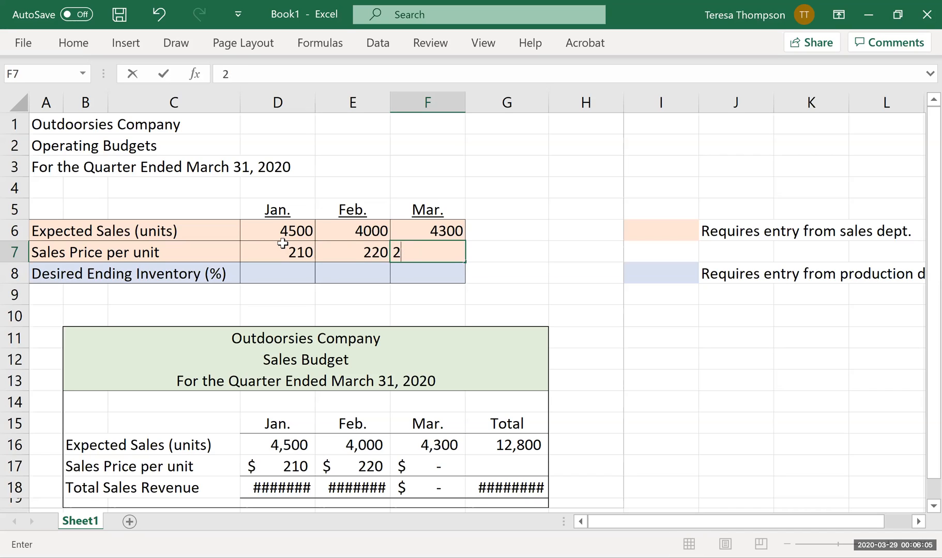
text(80)
key(Return)
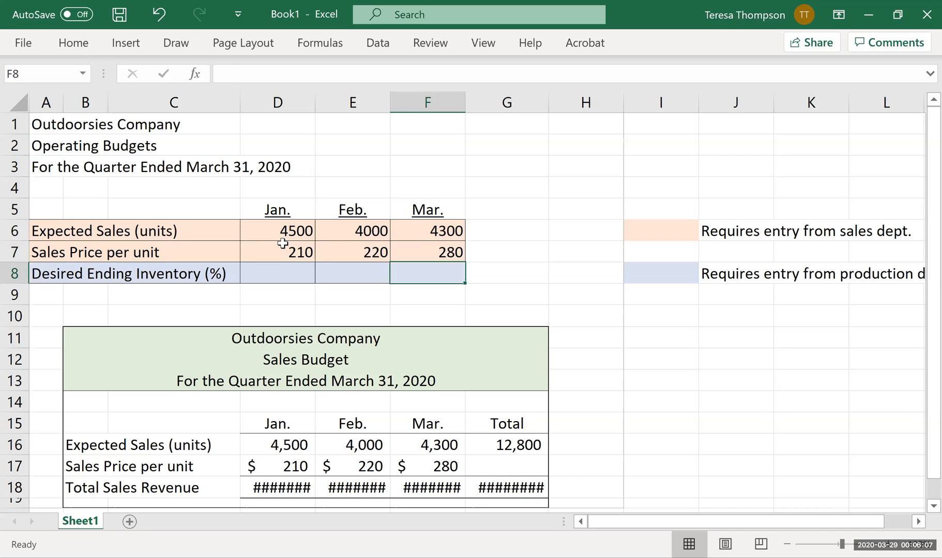
Autofit the widths of columns D through G to fit the total sales revenue amounts in row 18.
click(291, 487)
click(348, 488)
click(446, 488)
click(522, 490)
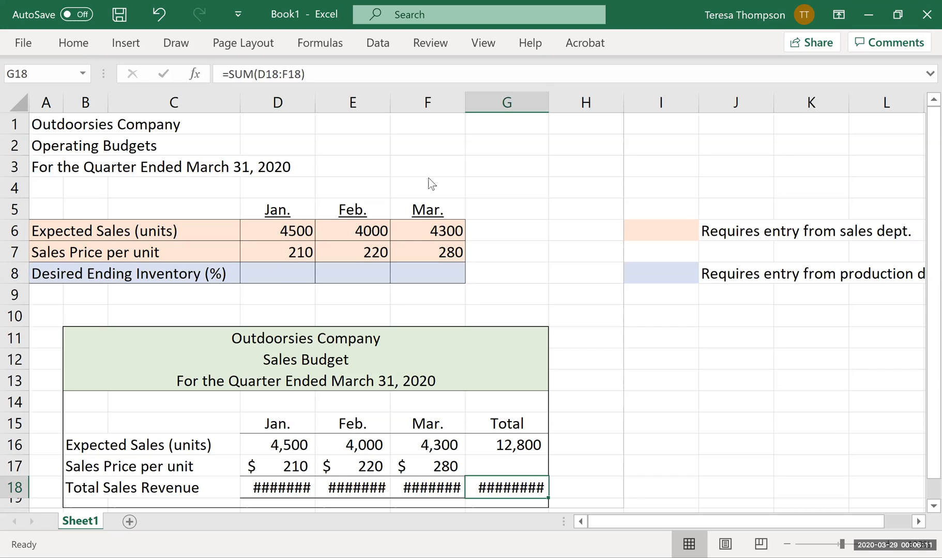
double_click(316, 98)
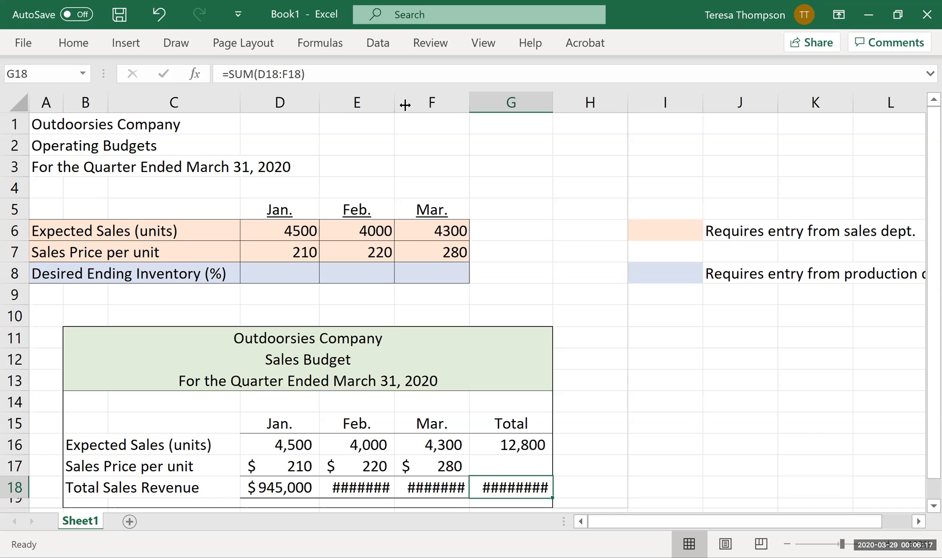
double_click(393, 98)
click(447, 102)
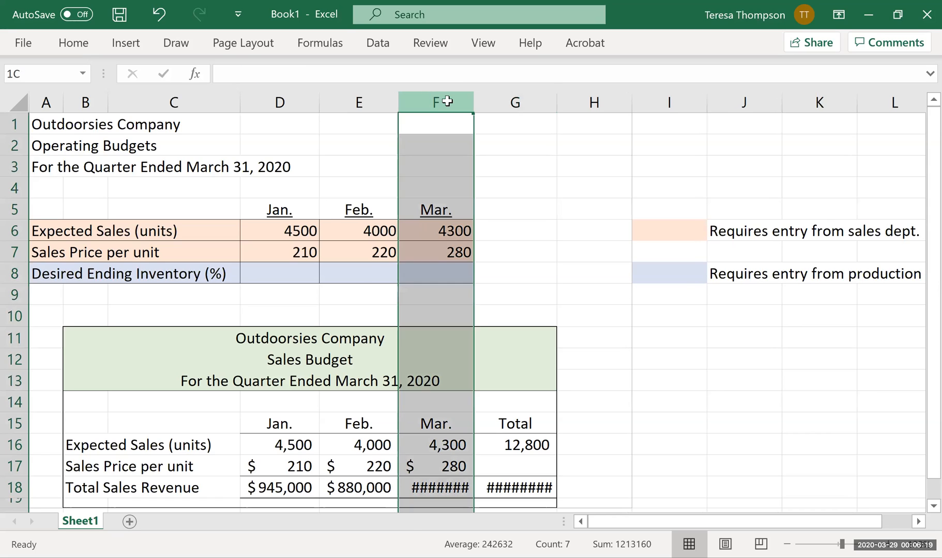
drag(447, 101, 556, 99)
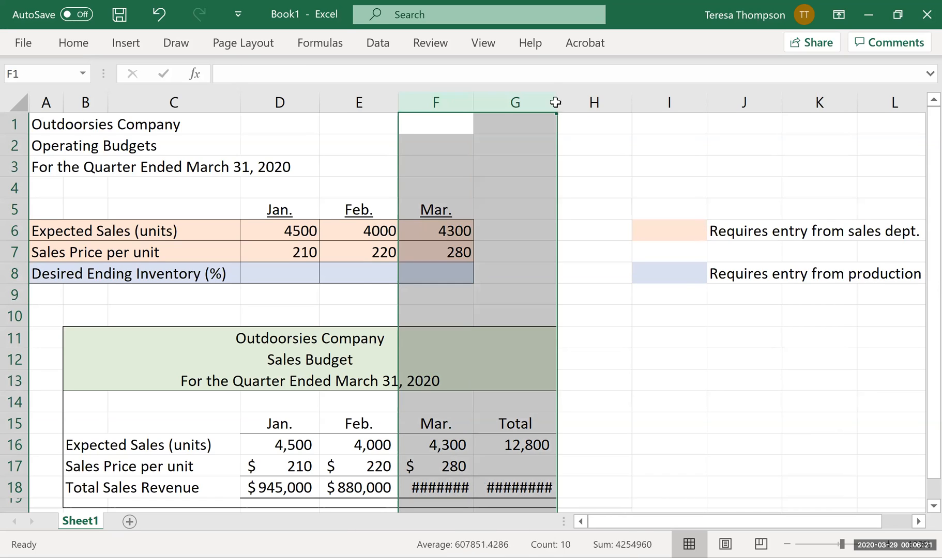
double_click(556, 99)
click(556, 216)
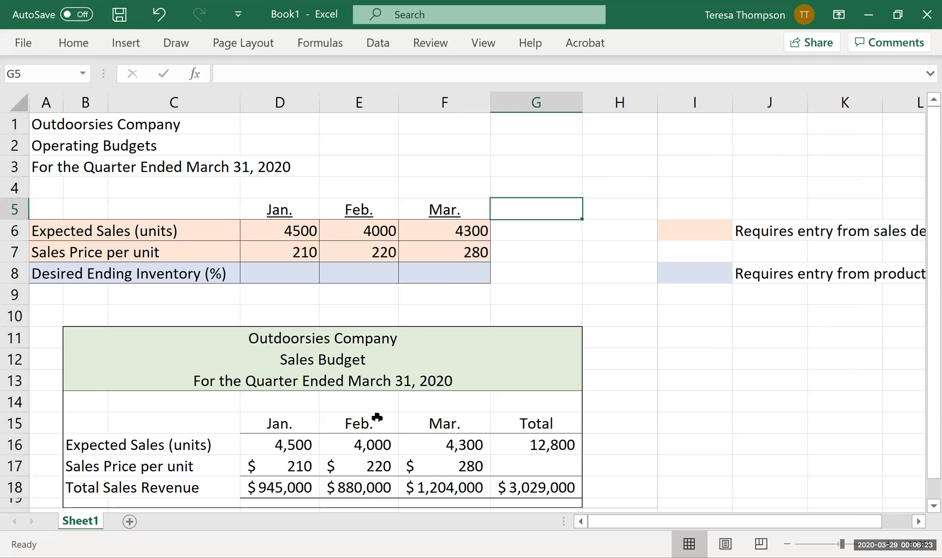
scroll(377, 418, down, 1)
scroll(501, 431, up, 1)
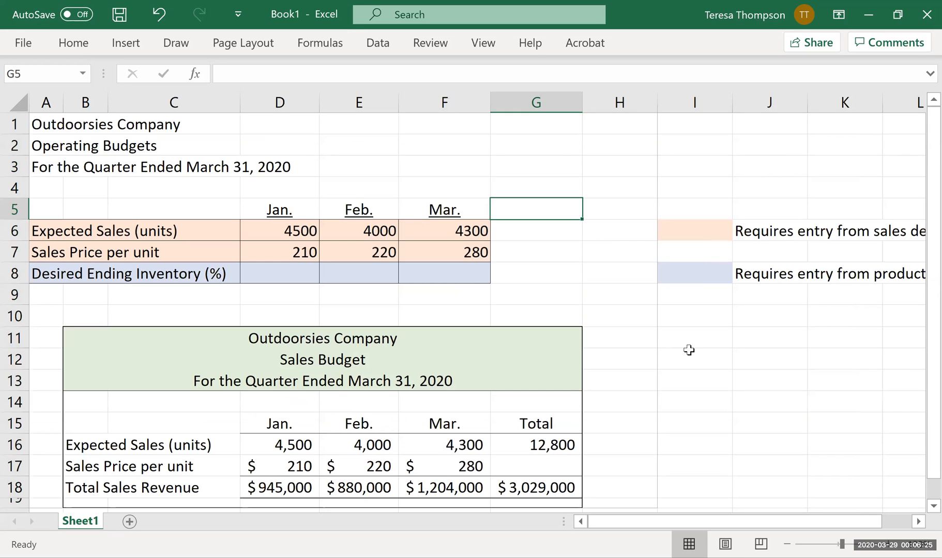